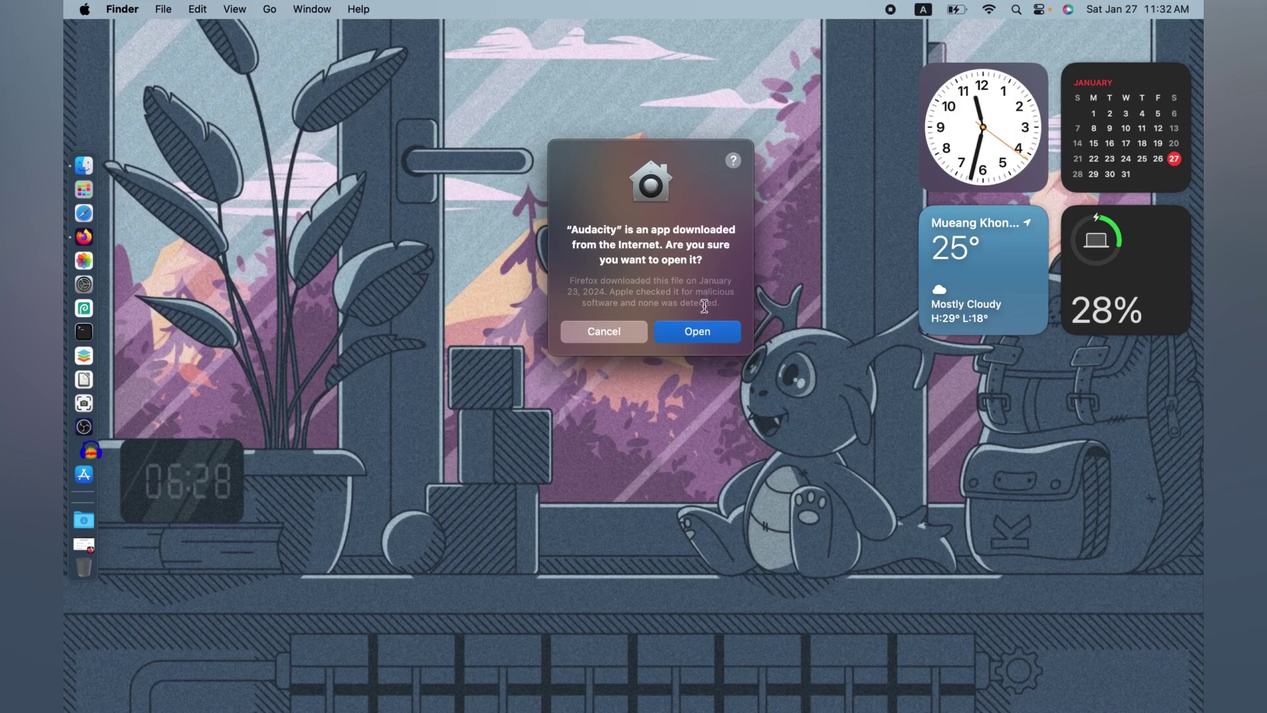
# - Allow the downloaded Audacity application to open and dismiss its welcome window
pyautogui.click(697, 332)
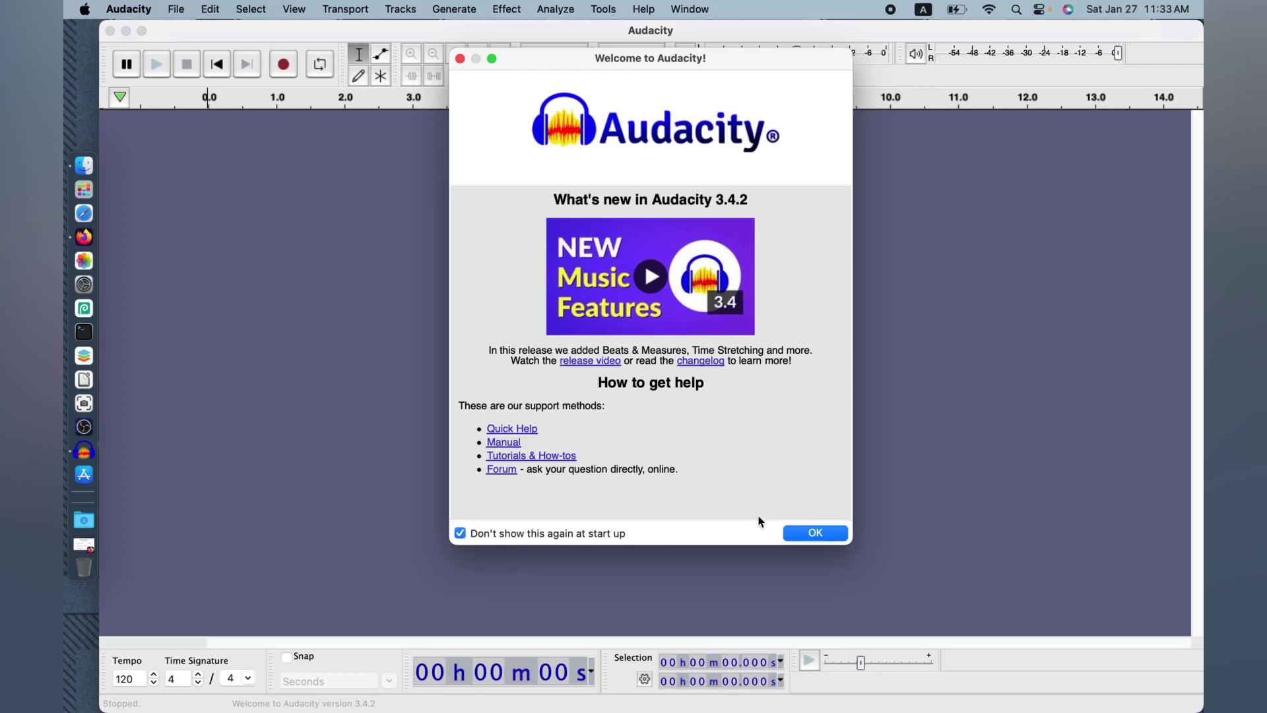
pyautogui.click(816, 533)
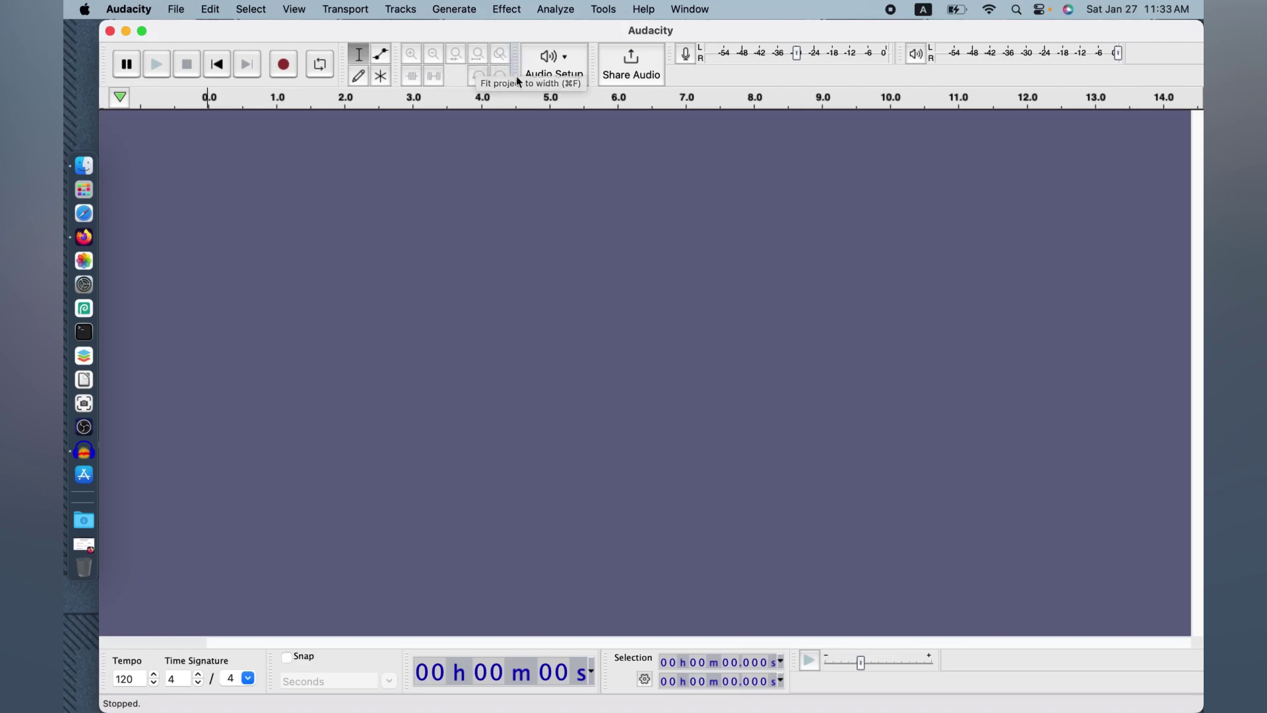
# - Set the recording device in the audio setup to Usb Audio Device
pyautogui.click(569, 65)
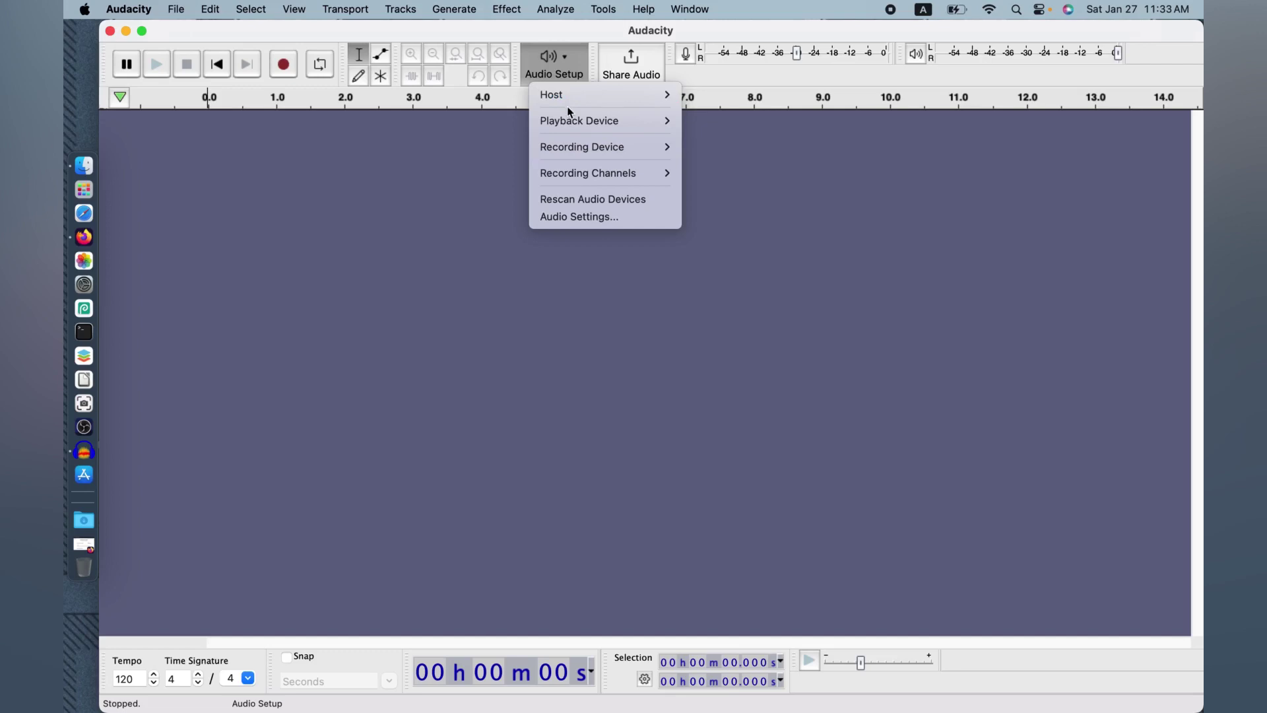
pyautogui.moveTo(588, 97)
pyautogui.moveTo(587, 127)
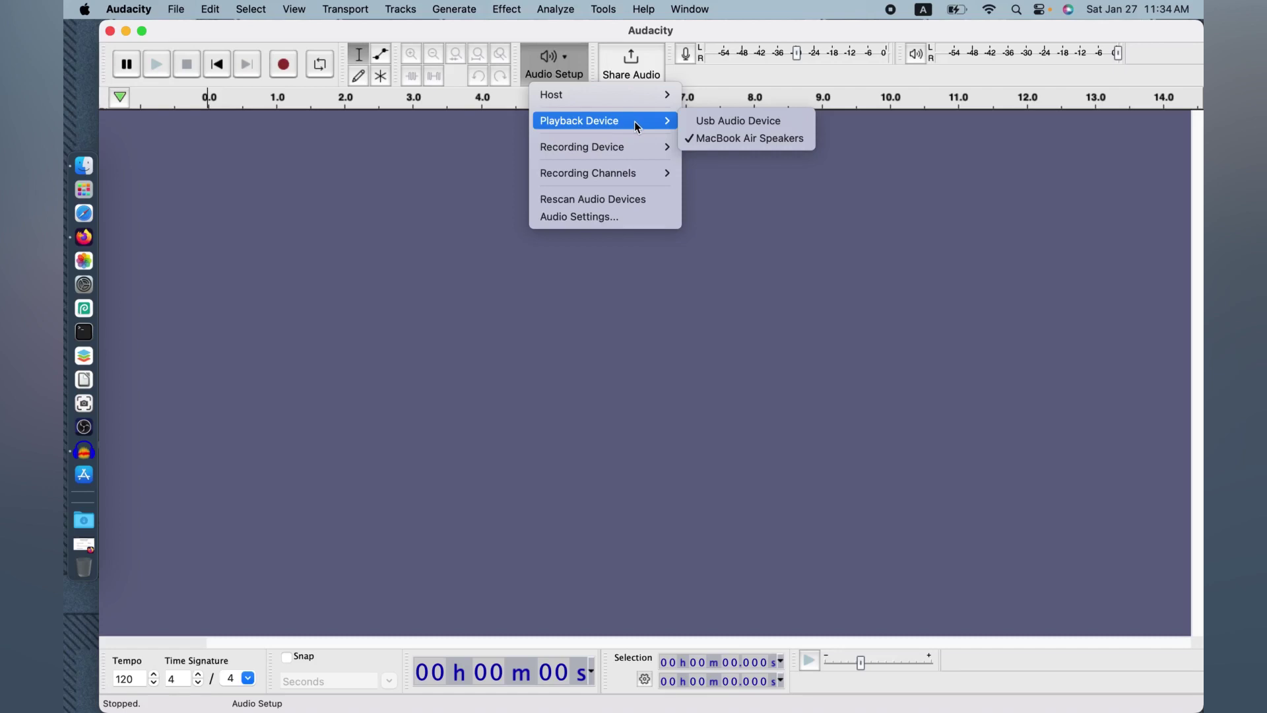
pyautogui.moveTo(637, 150)
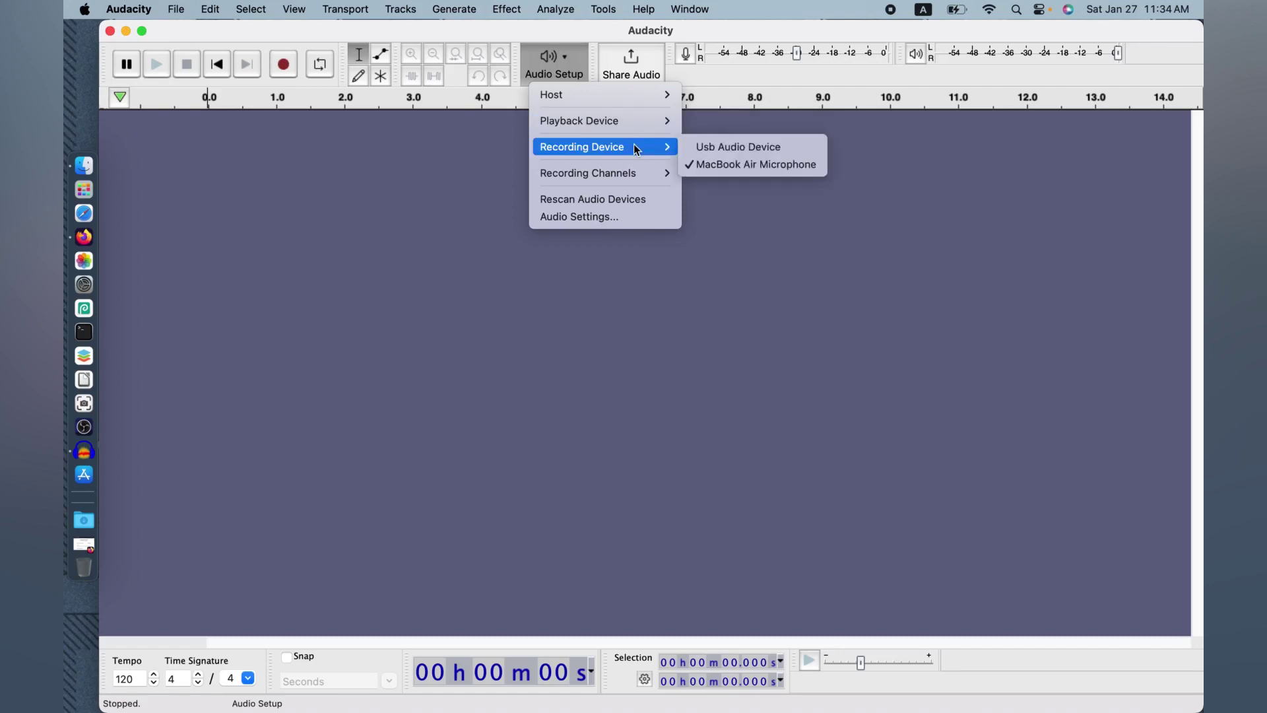
pyautogui.click(691, 149)
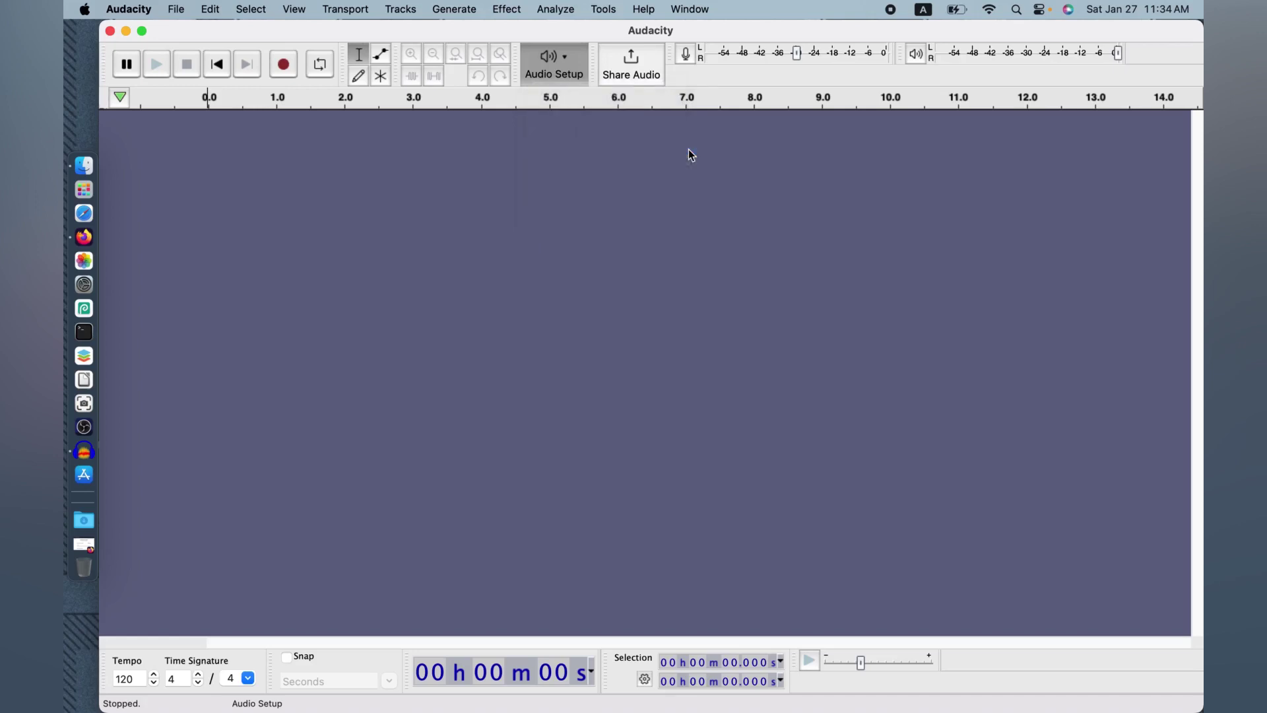
# - Review the recording device, channel, quality and latency options in Audio Settings and accept them
pyautogui.click(565, 76)
pyautogui.moveTo(624, 177)
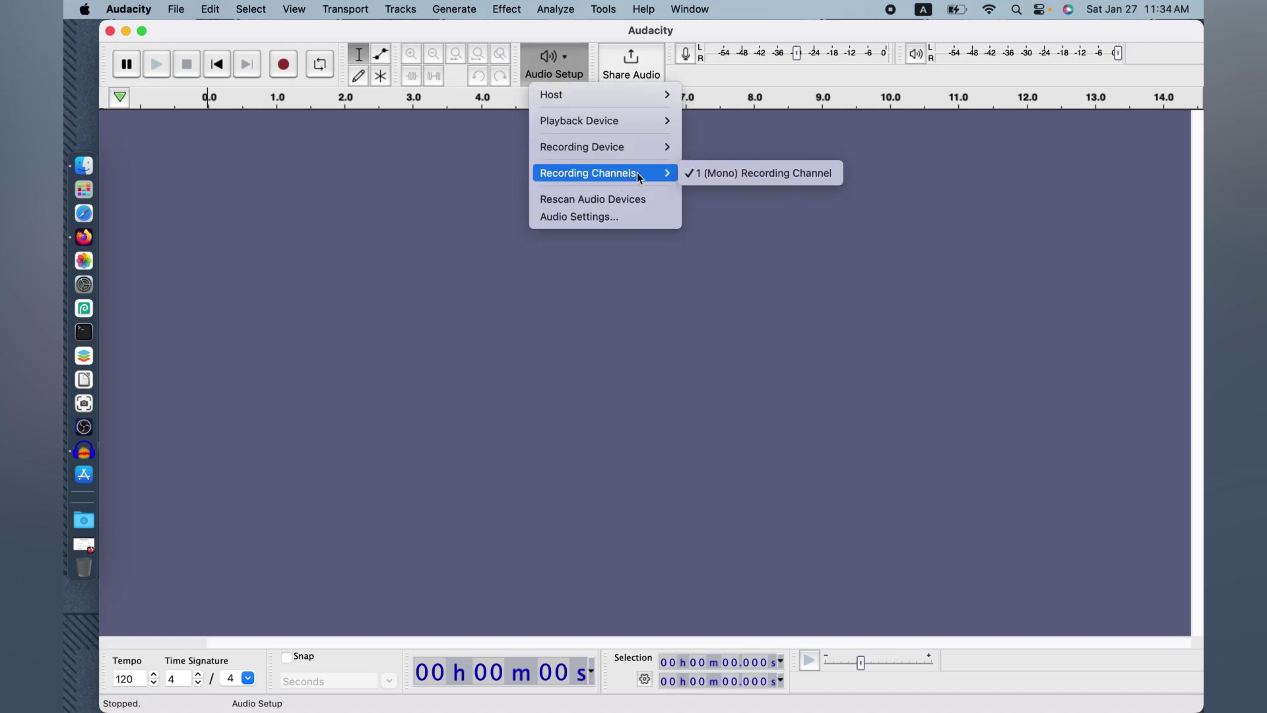
pyautogui.click(630, 222)
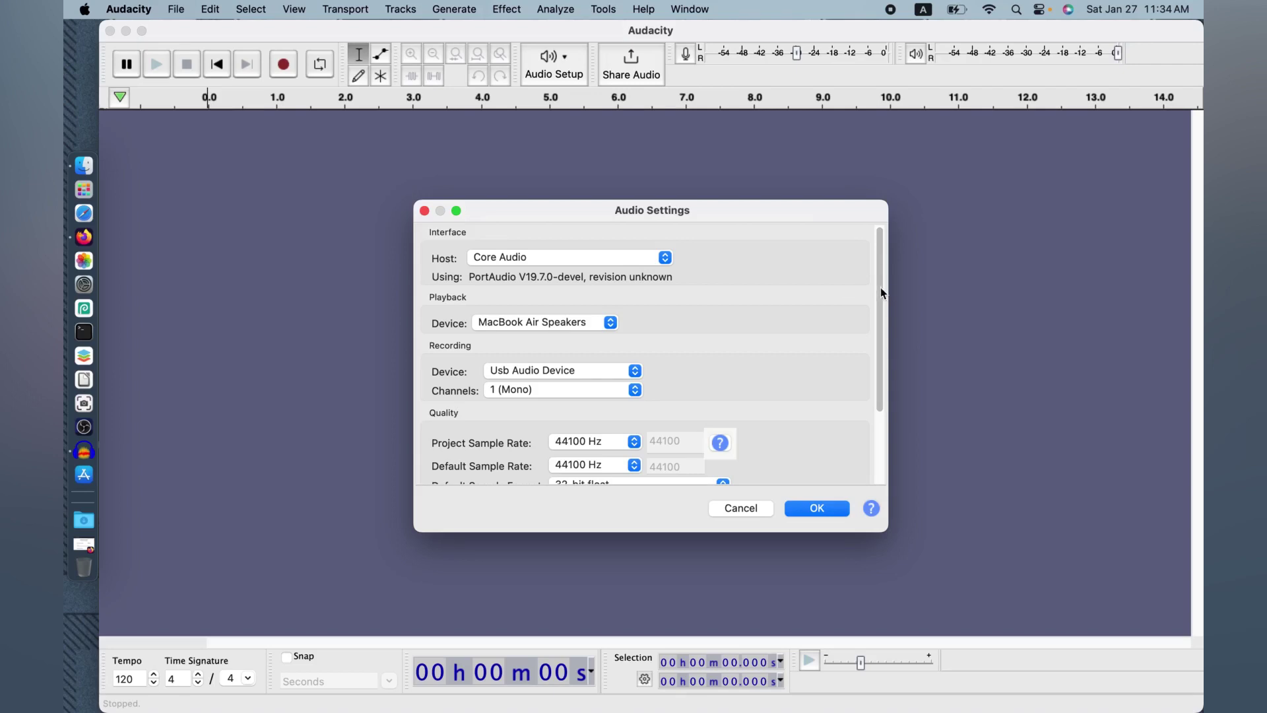
pyautogui.moveTo(880, 291); pyautogui.dragTo(870, 418)
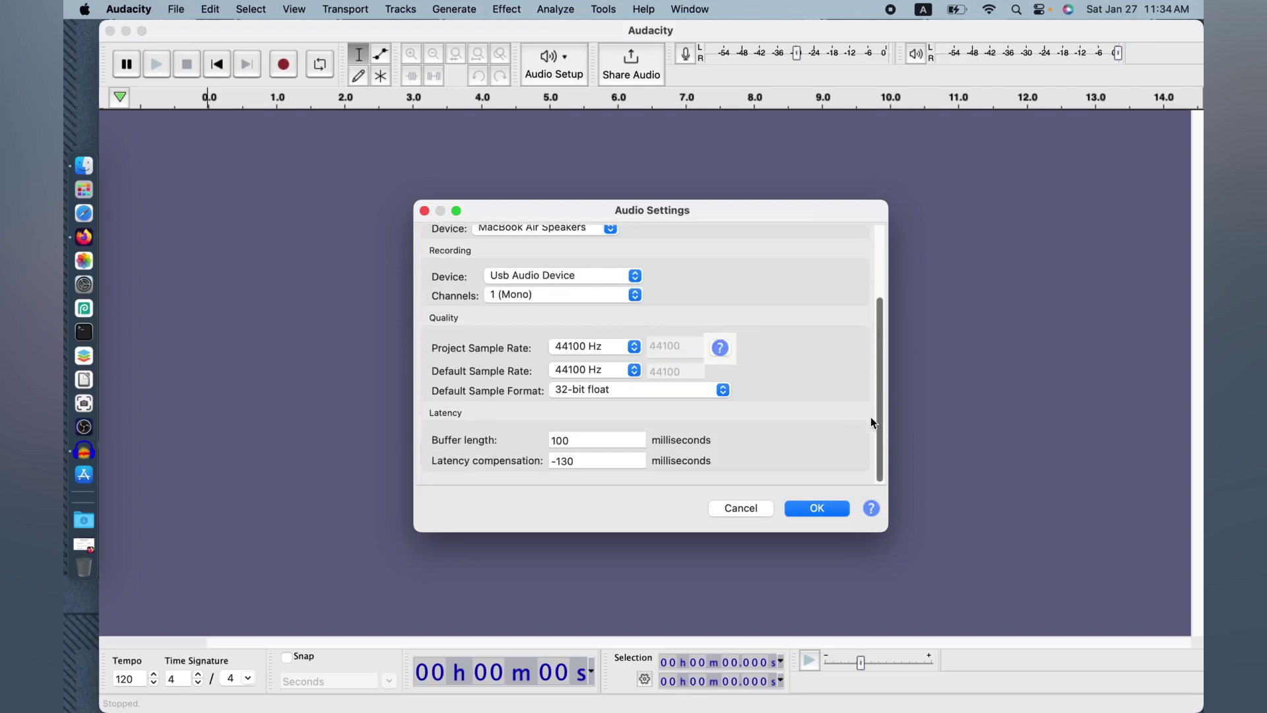
pyautogui.click(635, 276)
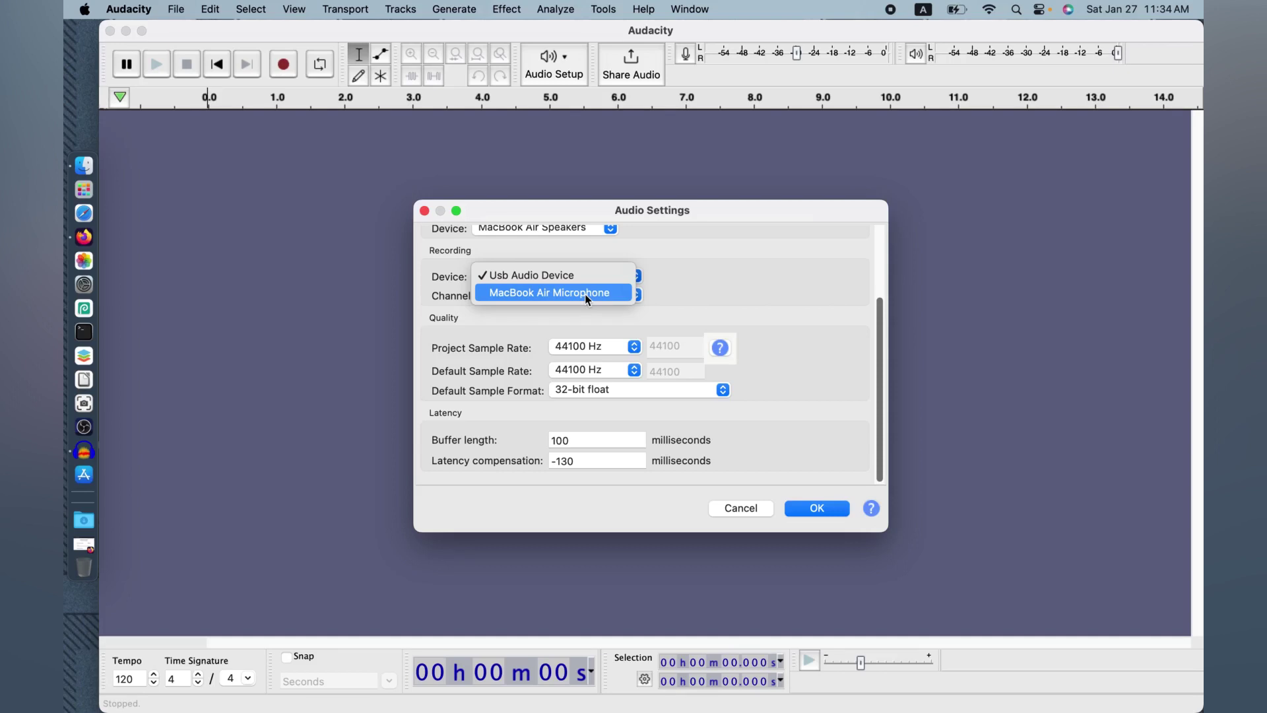
pyautogui.click(690, 239)
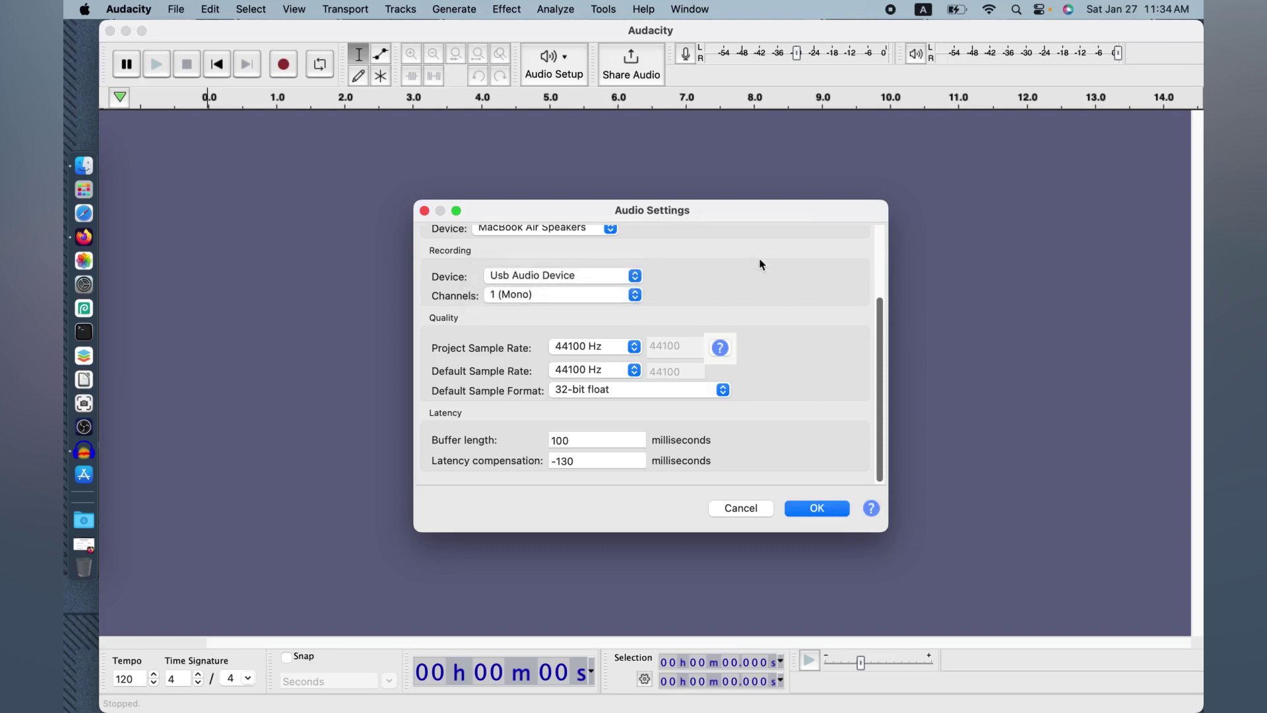
pyautogui.click(635, 295)
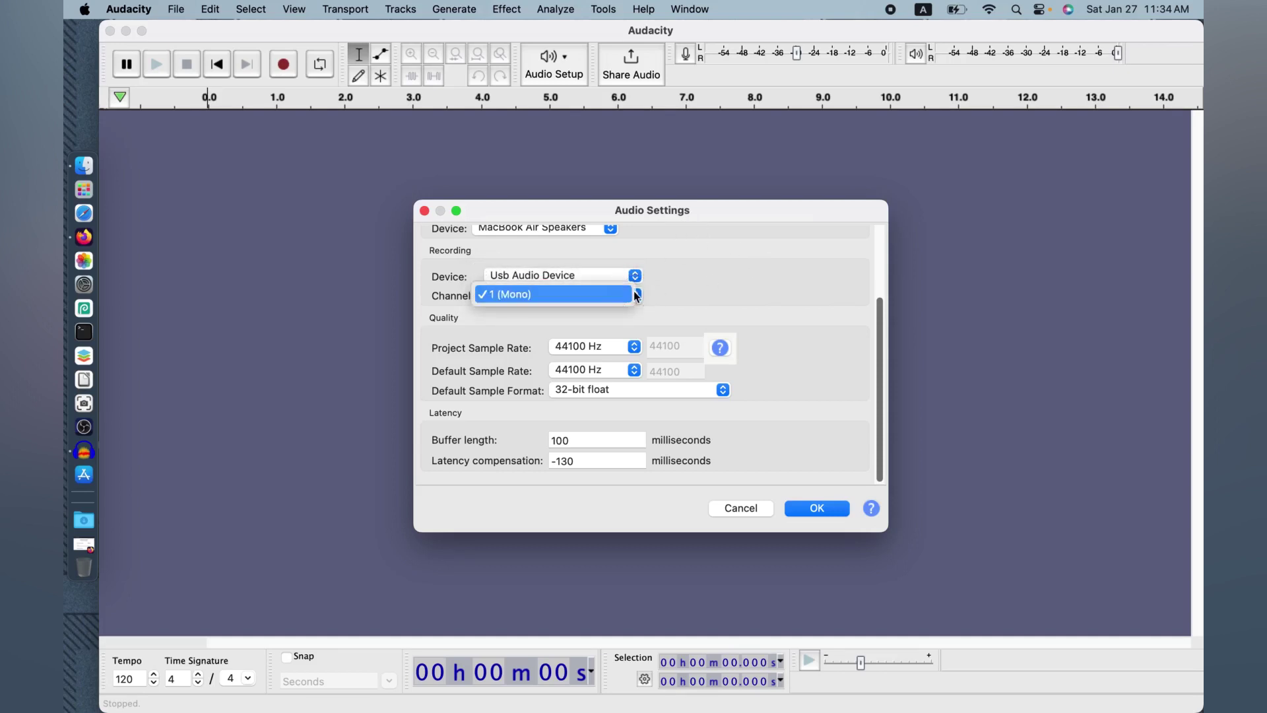
pyautogui.click(637, 296)
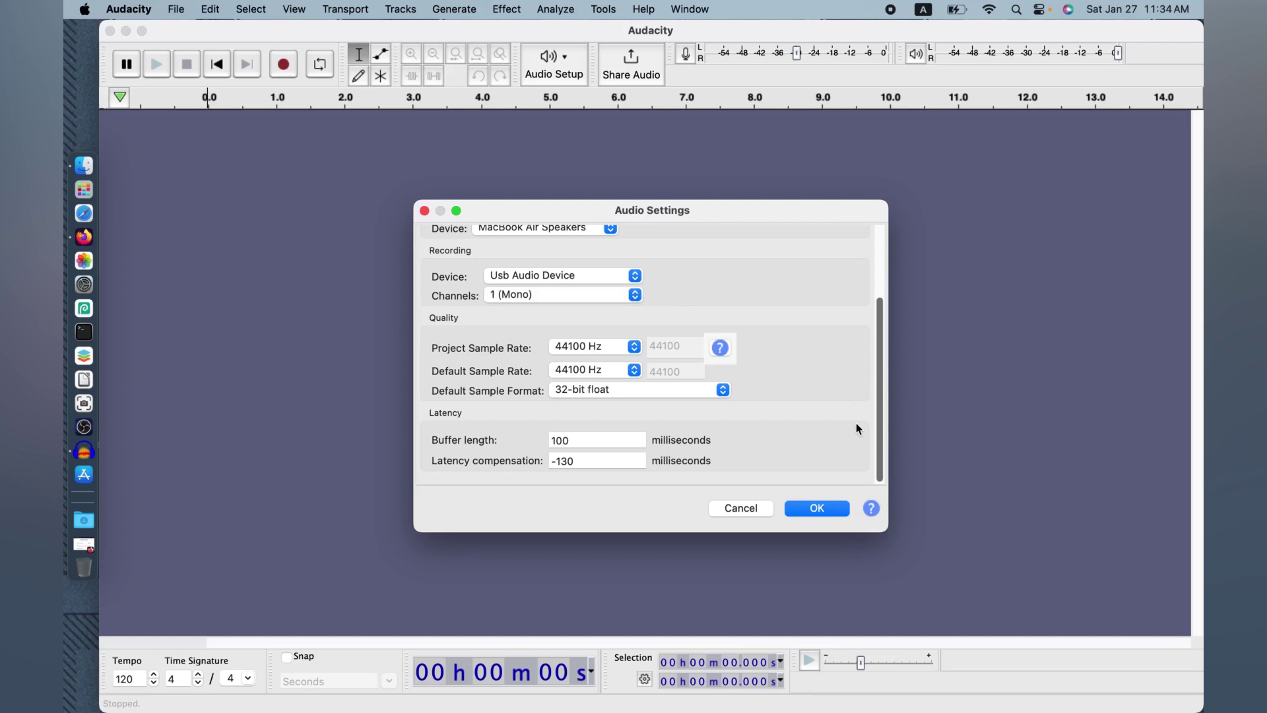
pyautogui.click(816, 513)
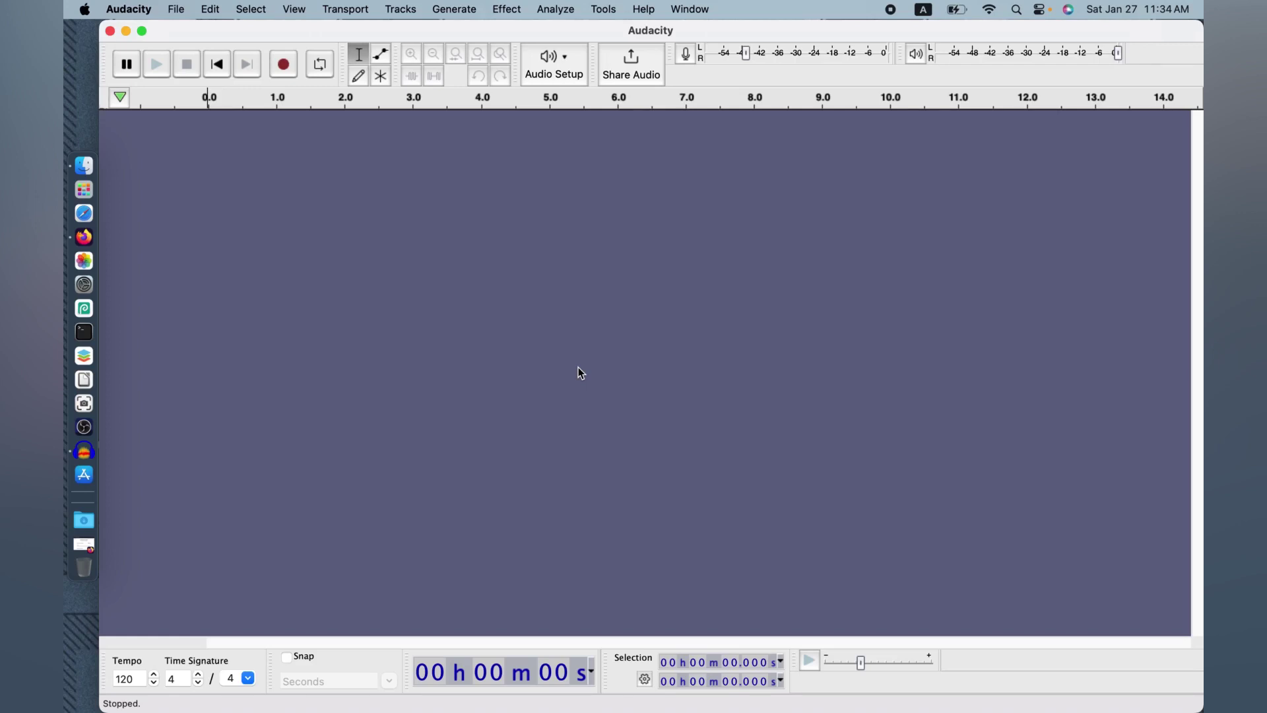
pyautogui.click(782, 53)
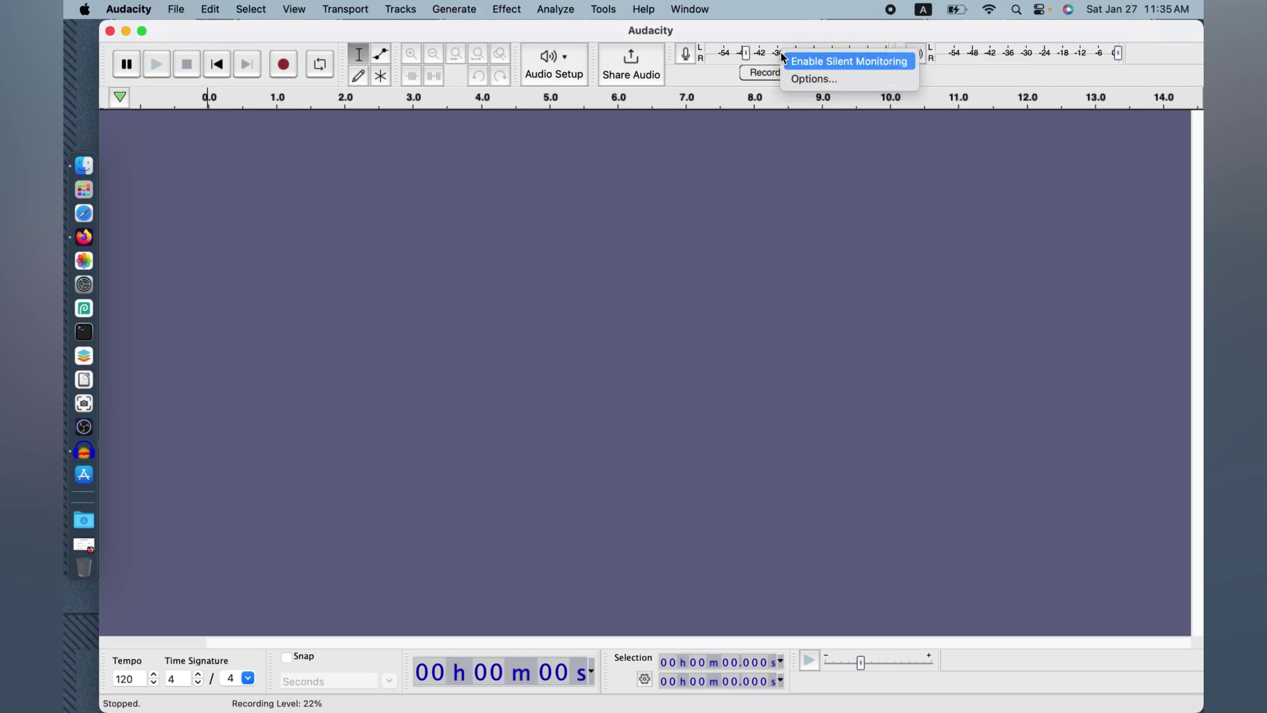
pyautogui.click(690, 57)
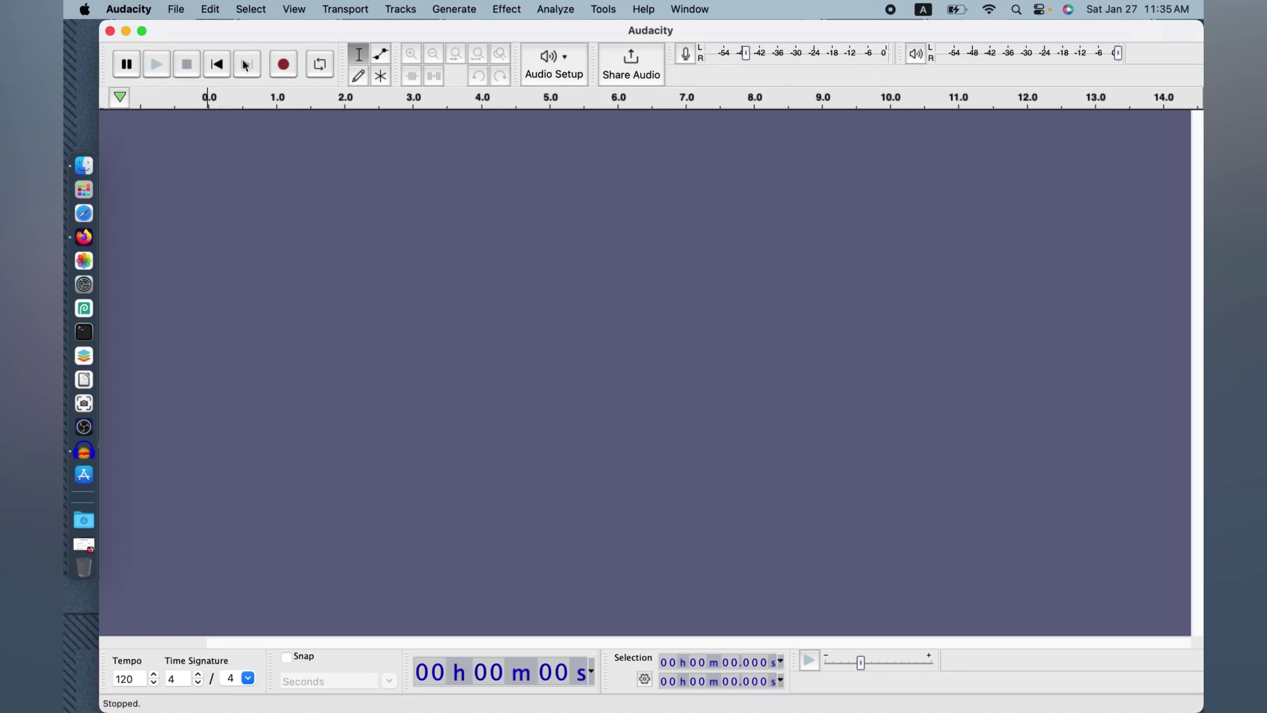
# - Record a mono voice track about 15 seconds long and play it back with the system volume raised
pyautogui.click(284, 66)
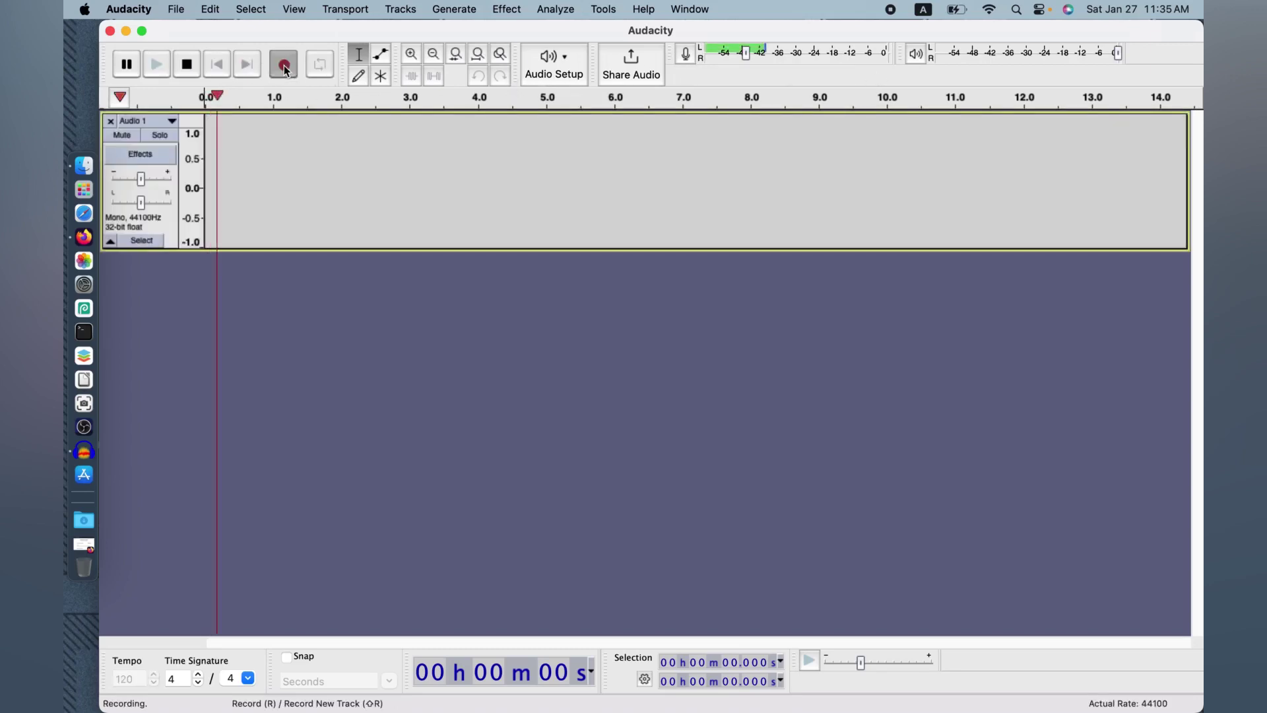
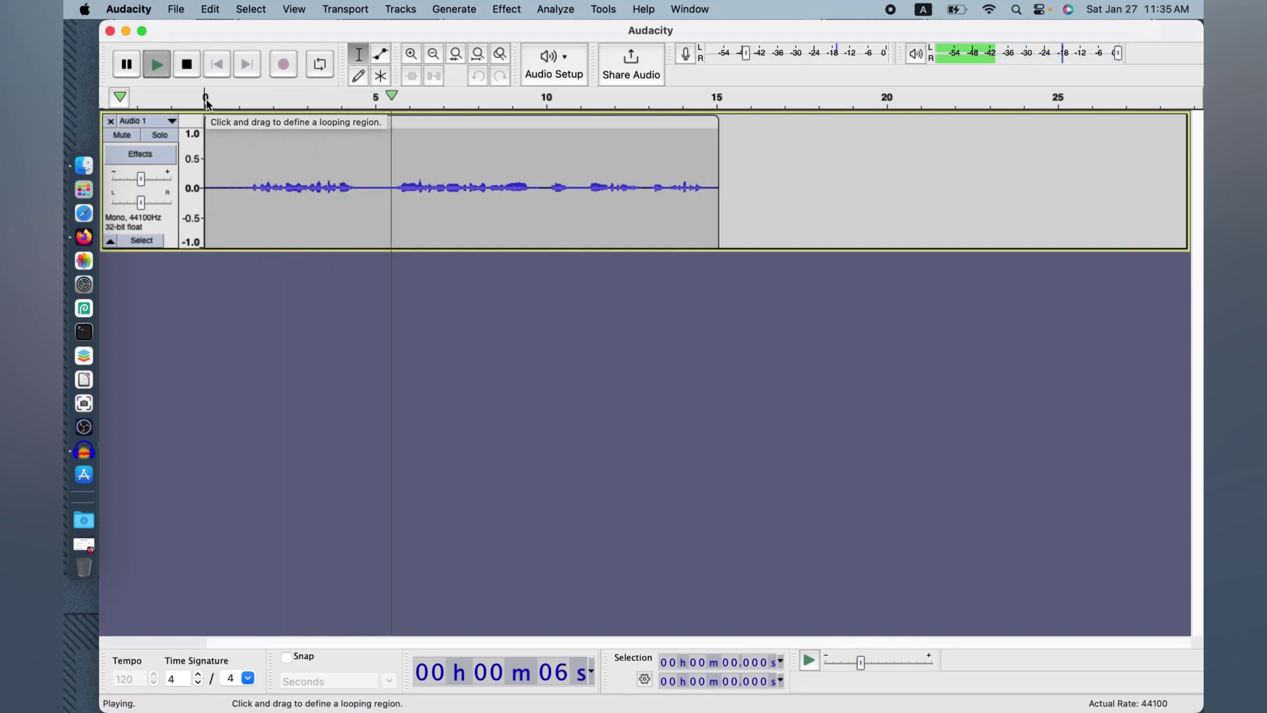
pyautogui.press('XF86AudioRaiseVolume')
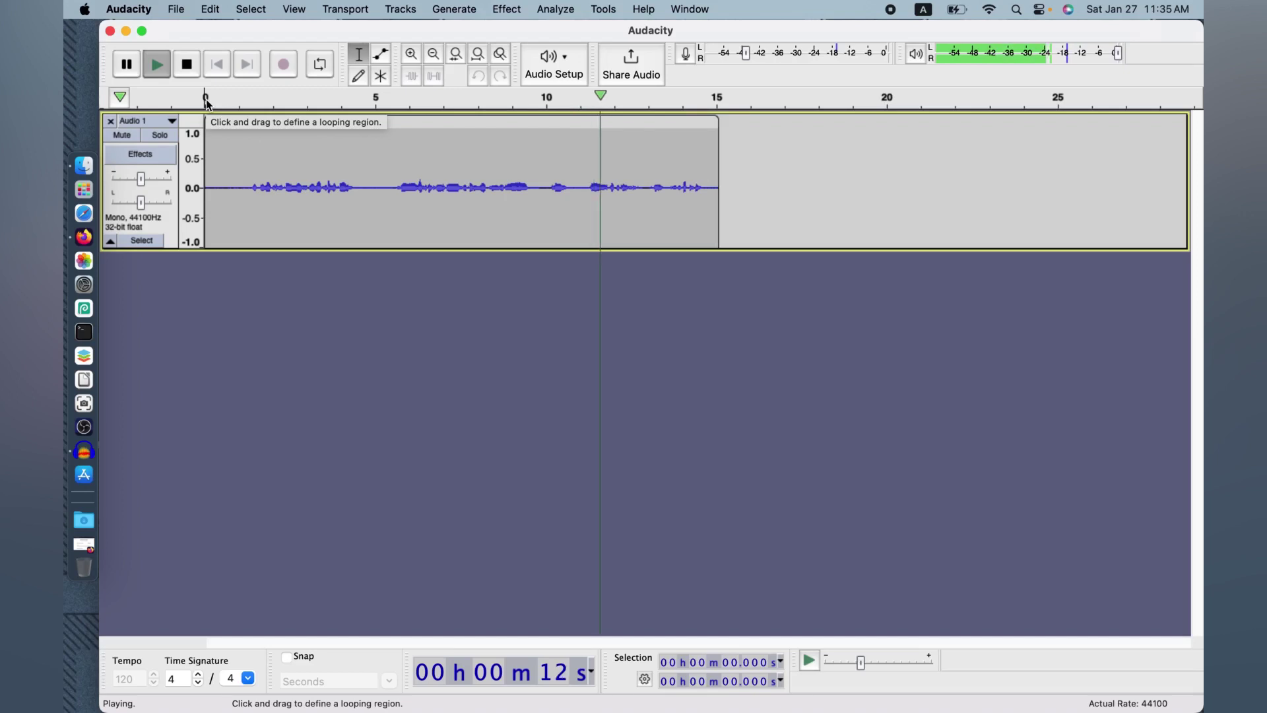
pyautogui.press('XF86AudioRaiseVolume')
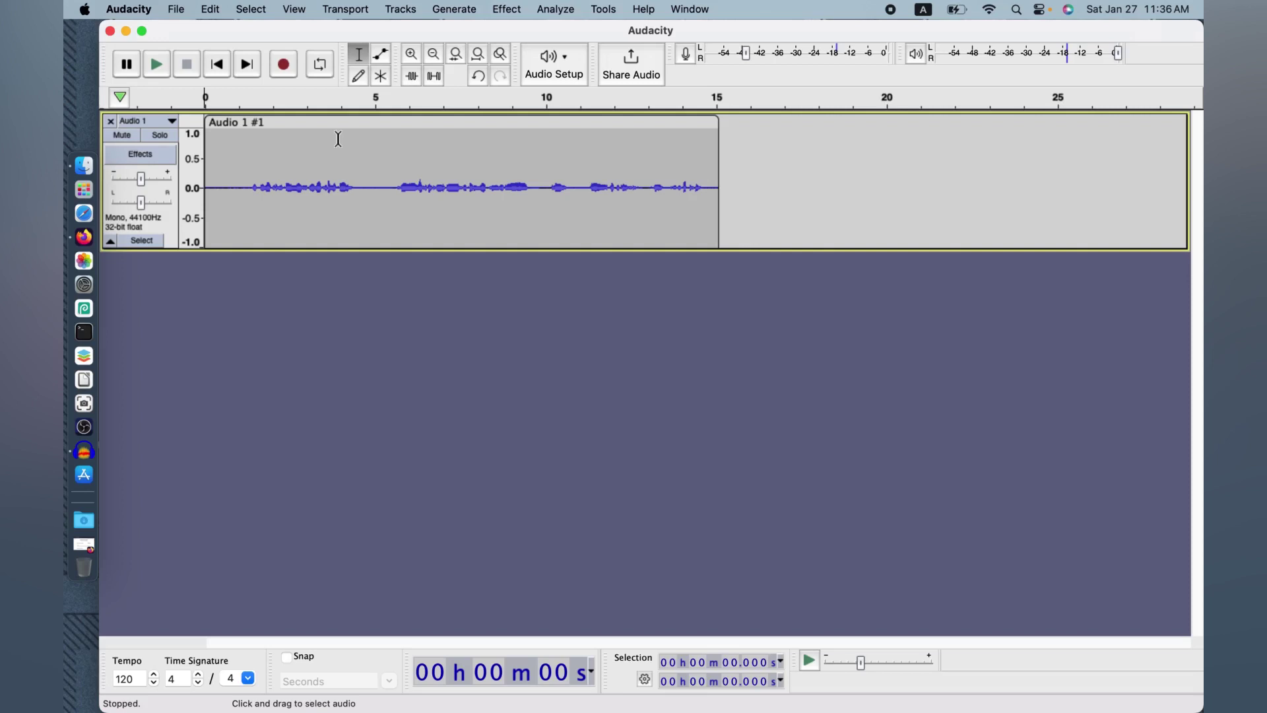
# - Select the whole recorded clip, amplify it by 16.438 dB to a new peak amplitude of 0.0 dB, and play it back
pyautogui.doubleClick(339, 139)
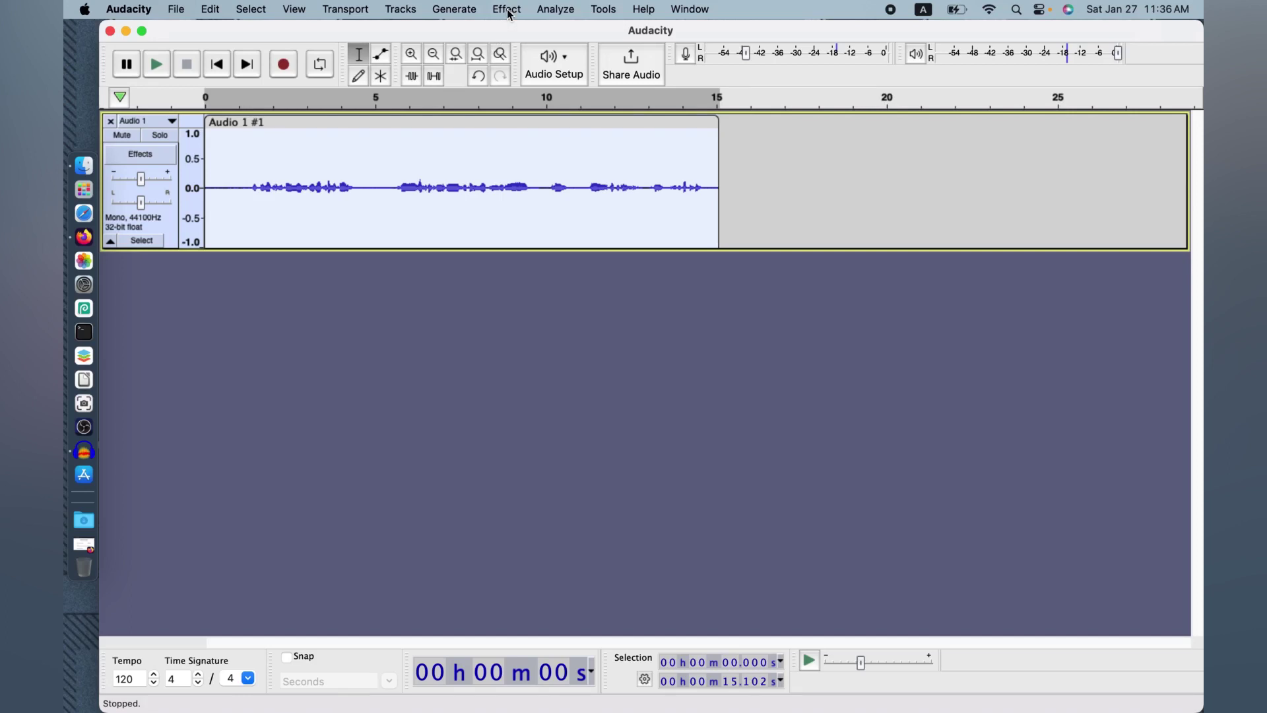
pyautogui.click(177, 12)
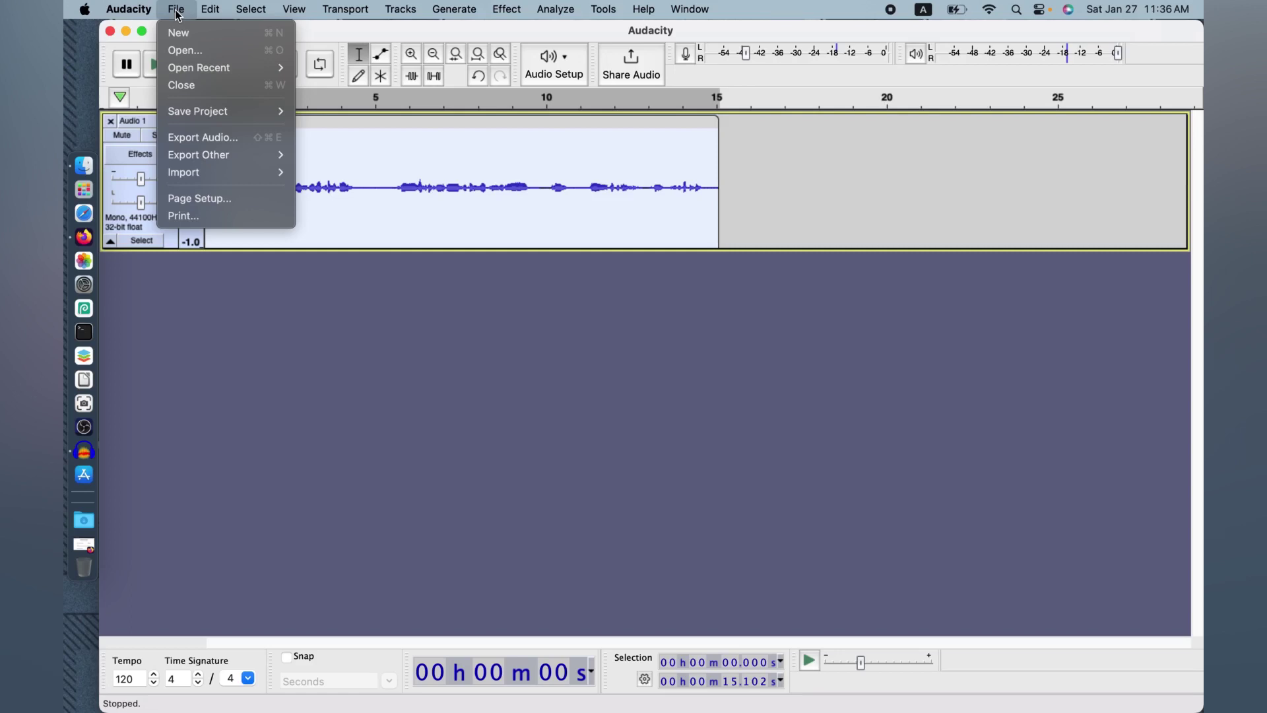
pyautogui.moveTo(207, 14)
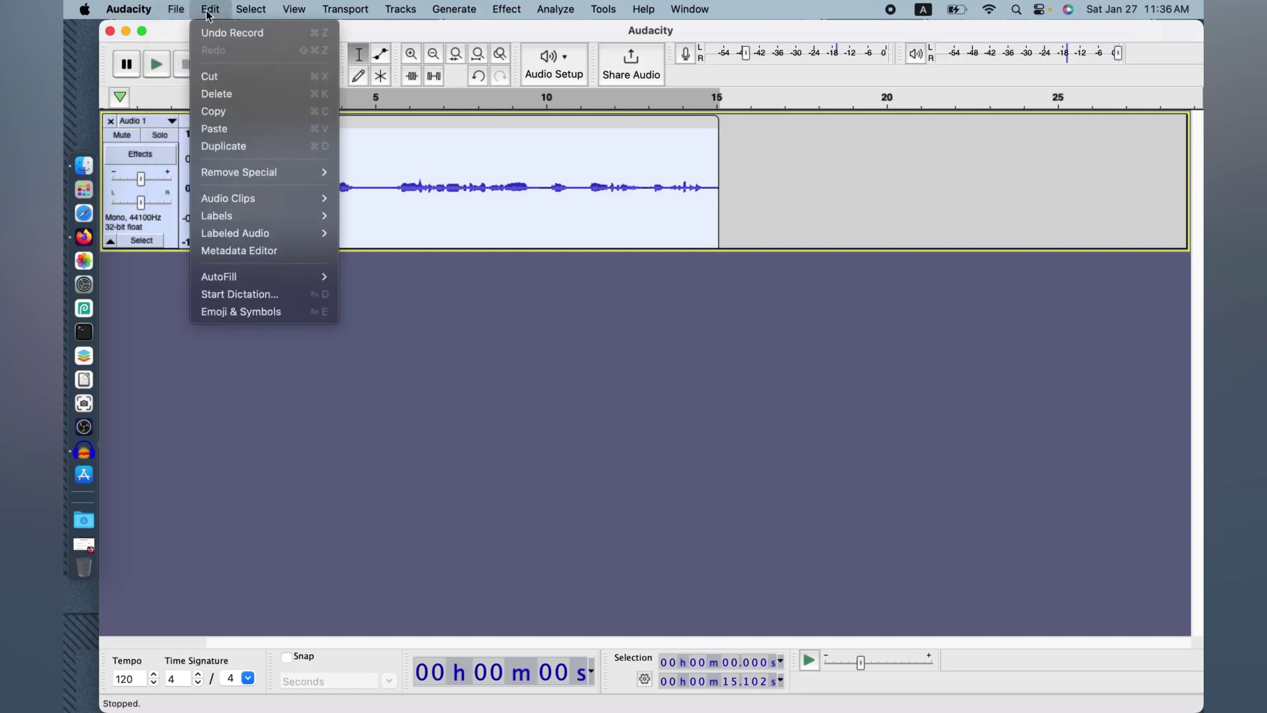
pyautogui.moveTo(248, 15)
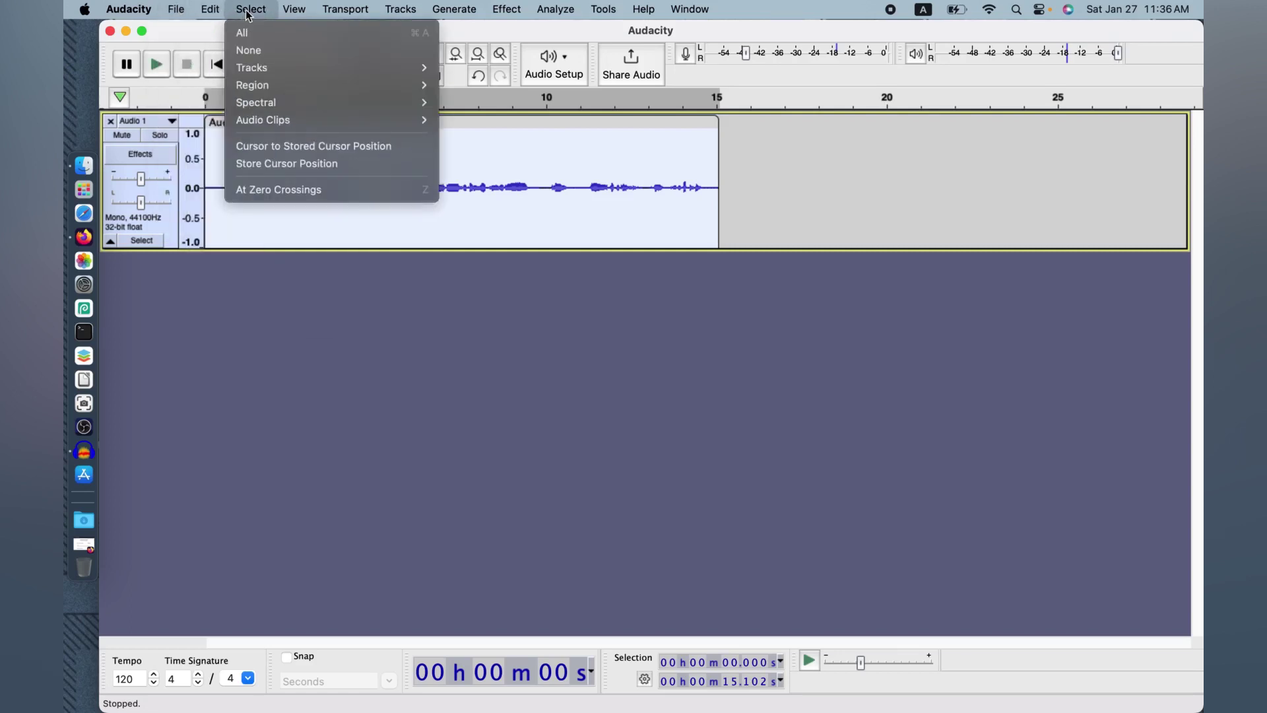
pyautogui.moveTo(294, 14)
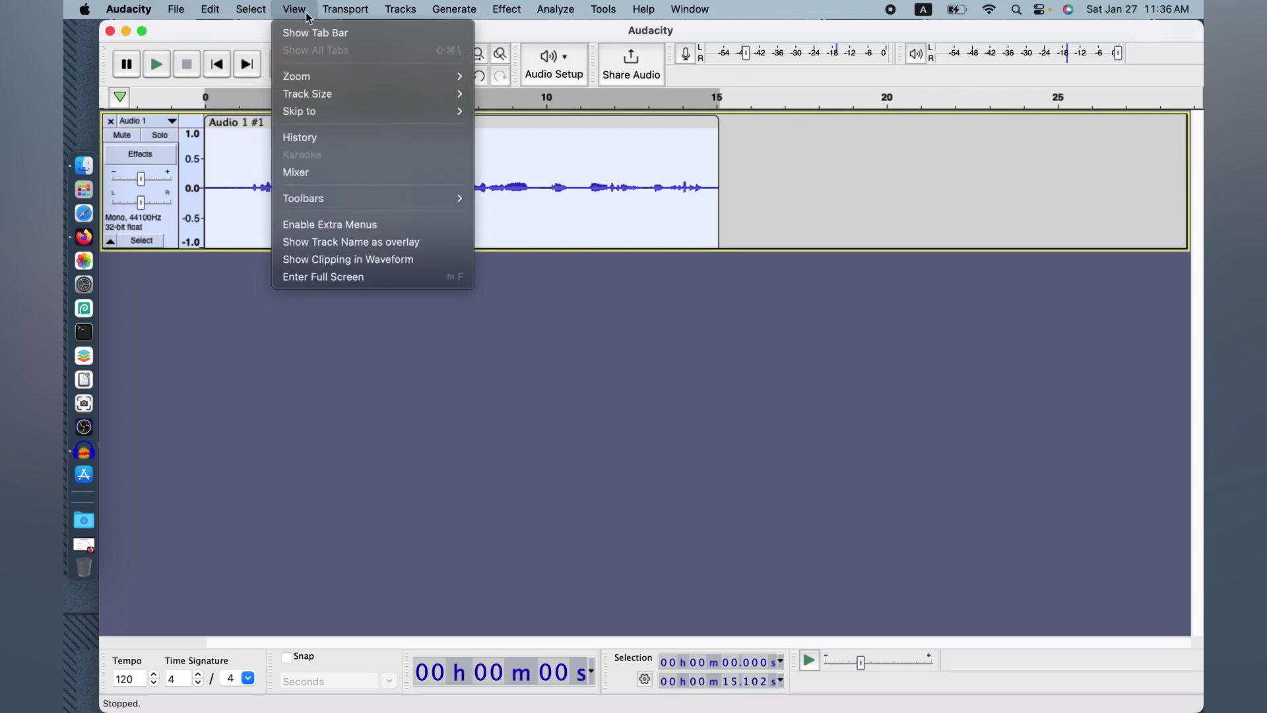
pyautogui.moveTo(407, 14)
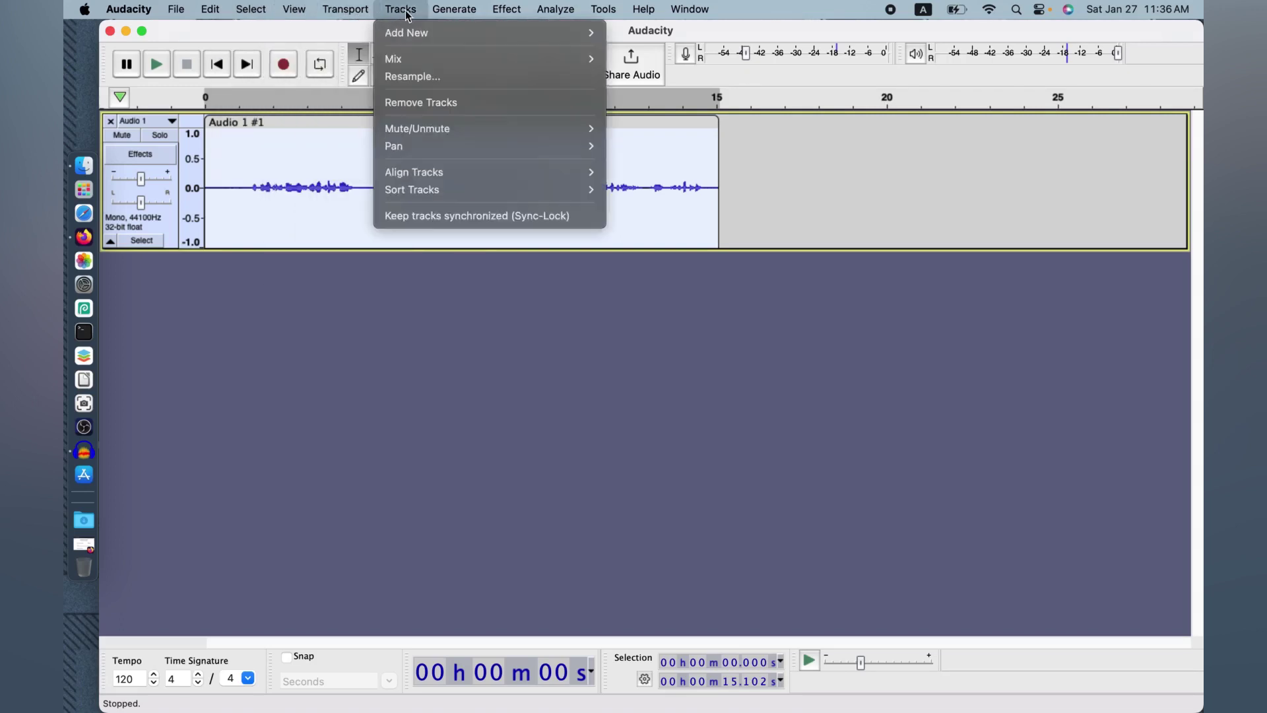
pyautogui.moveTo(511, 14)
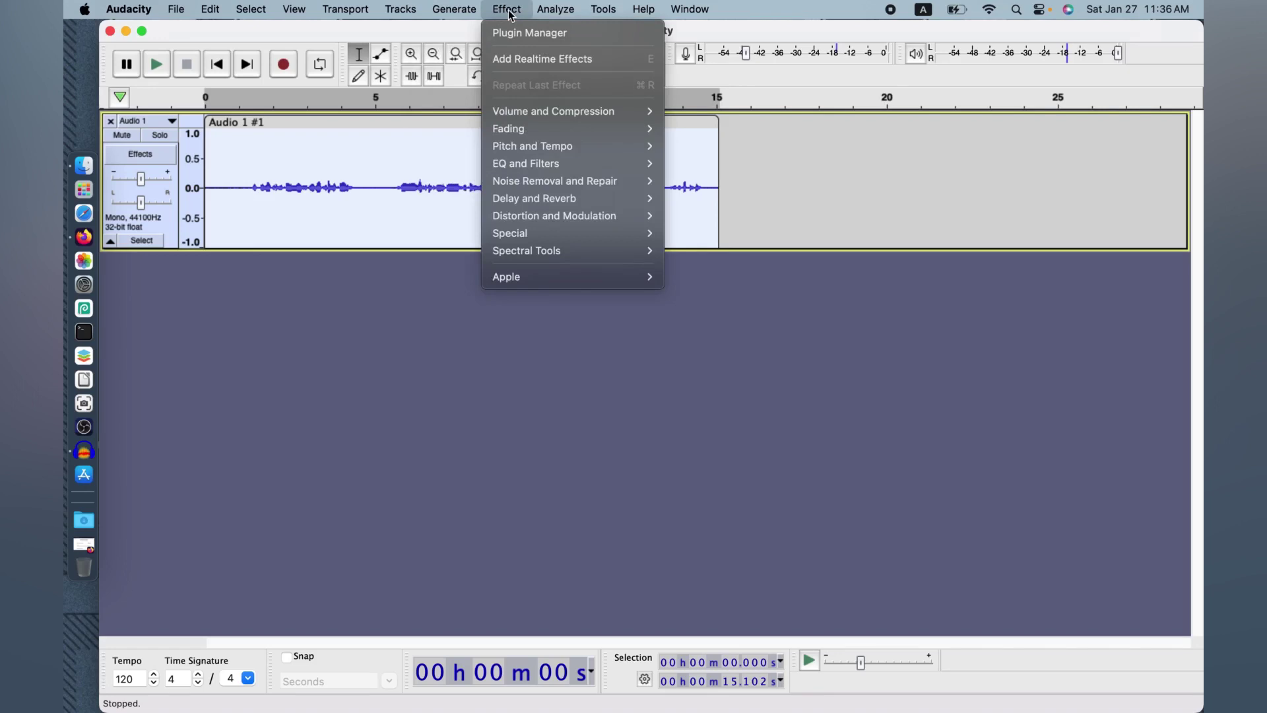
pyautogui.moveTo(610, 13)
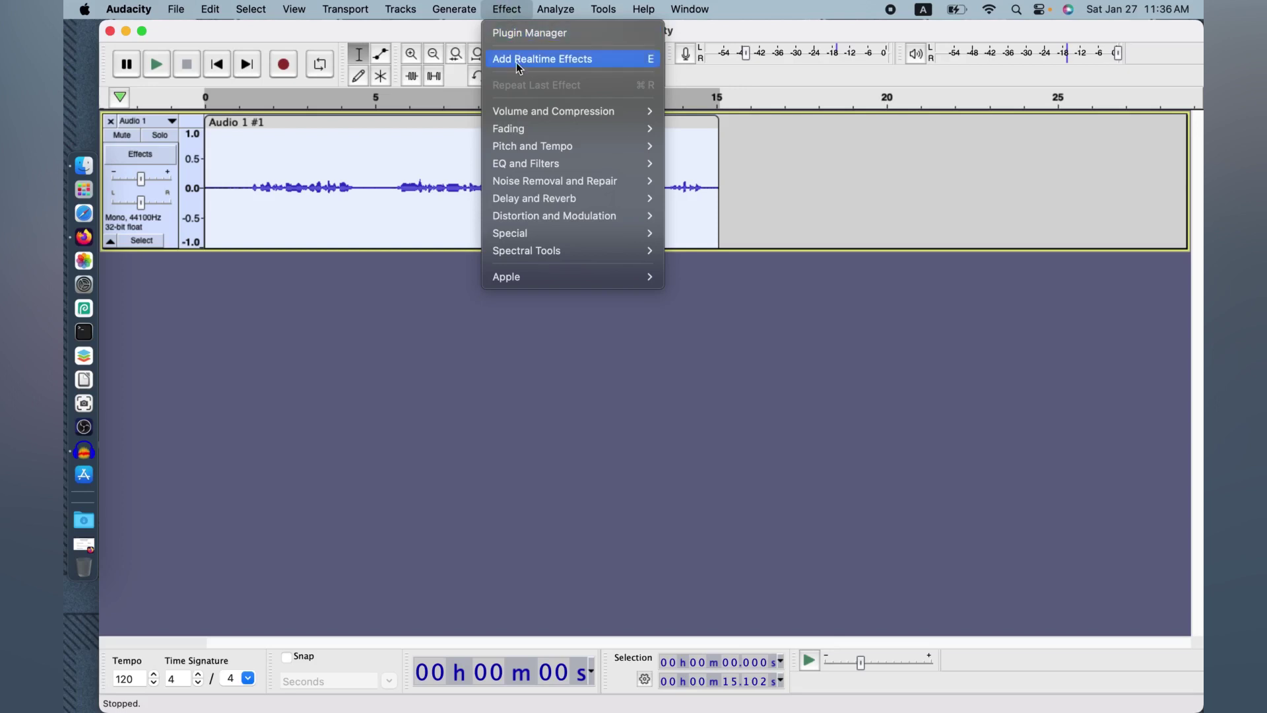
pyautogui.moveTo(522, 114)
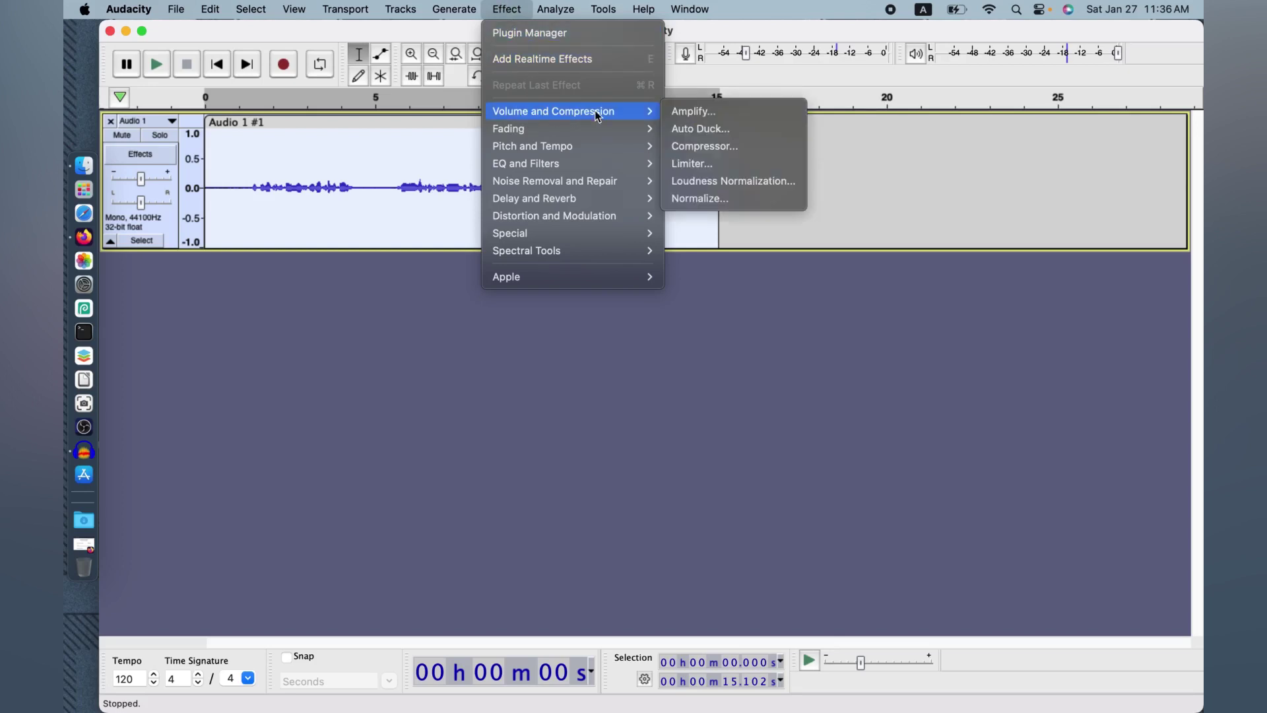
pyautogui.click(687, 112)
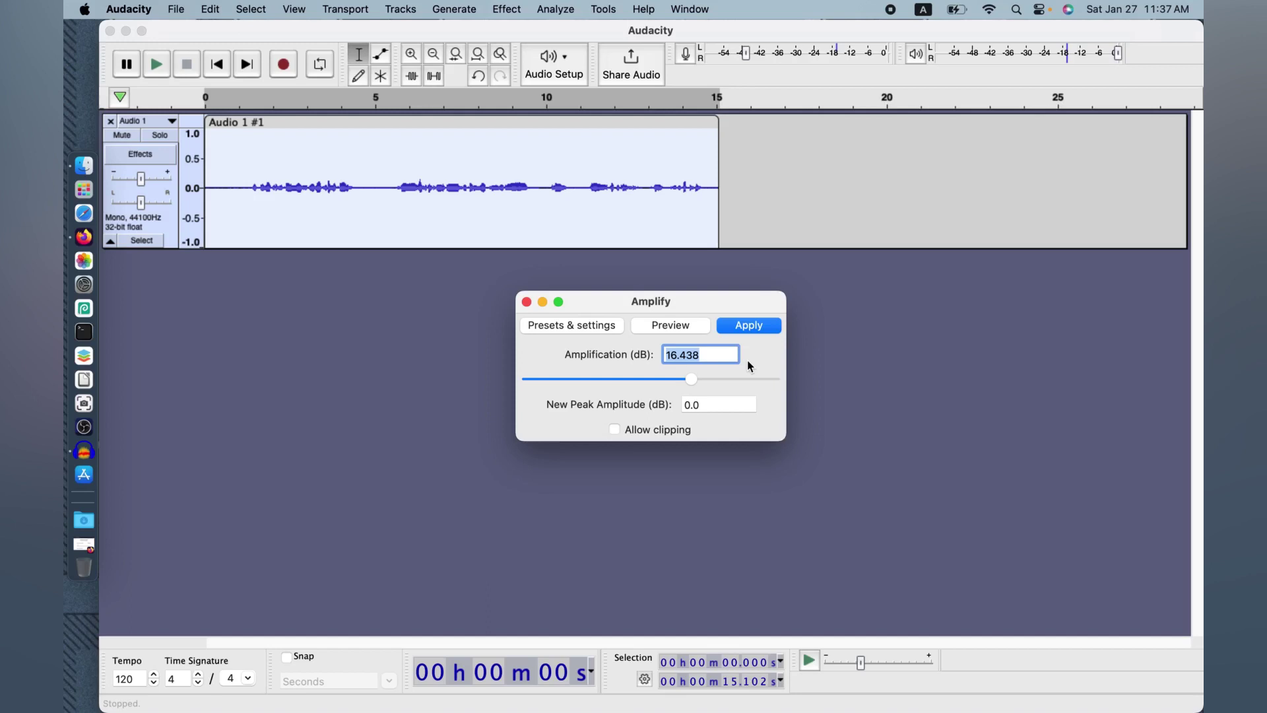
pyautogui.click(755, 327)
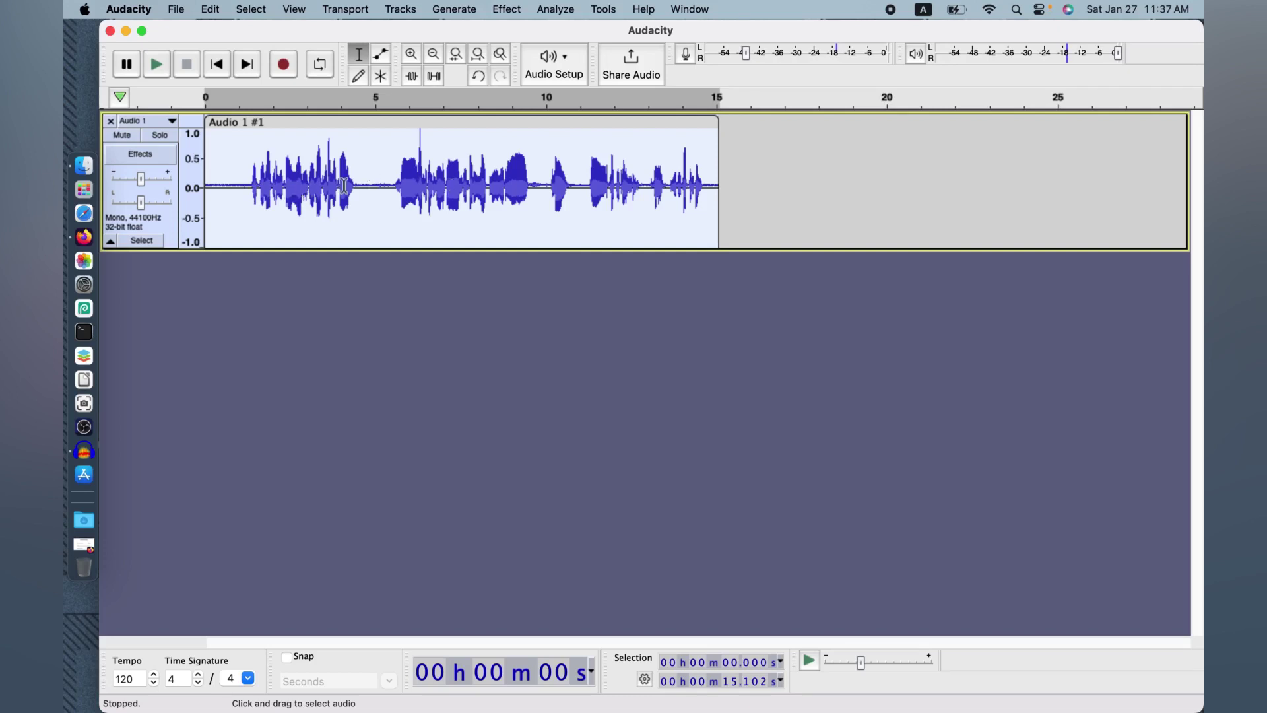
pyautogui.click(157, 64)
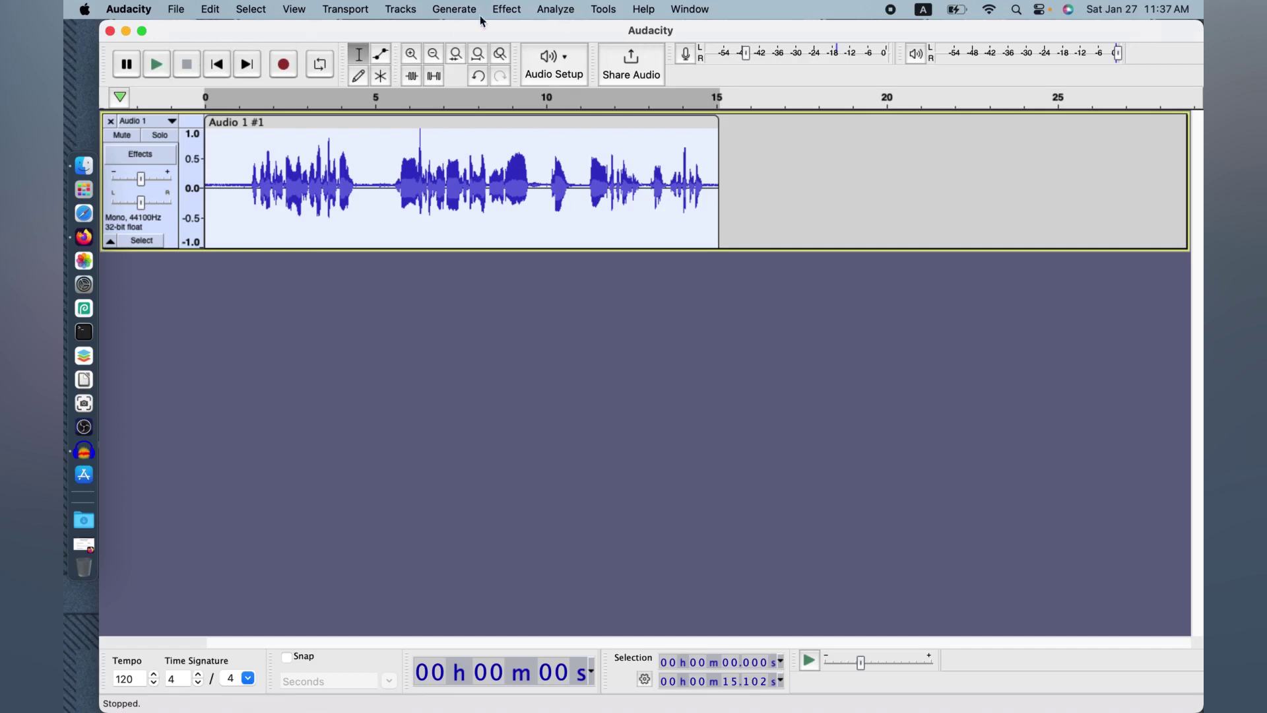
pyautogui.click(503, 15)
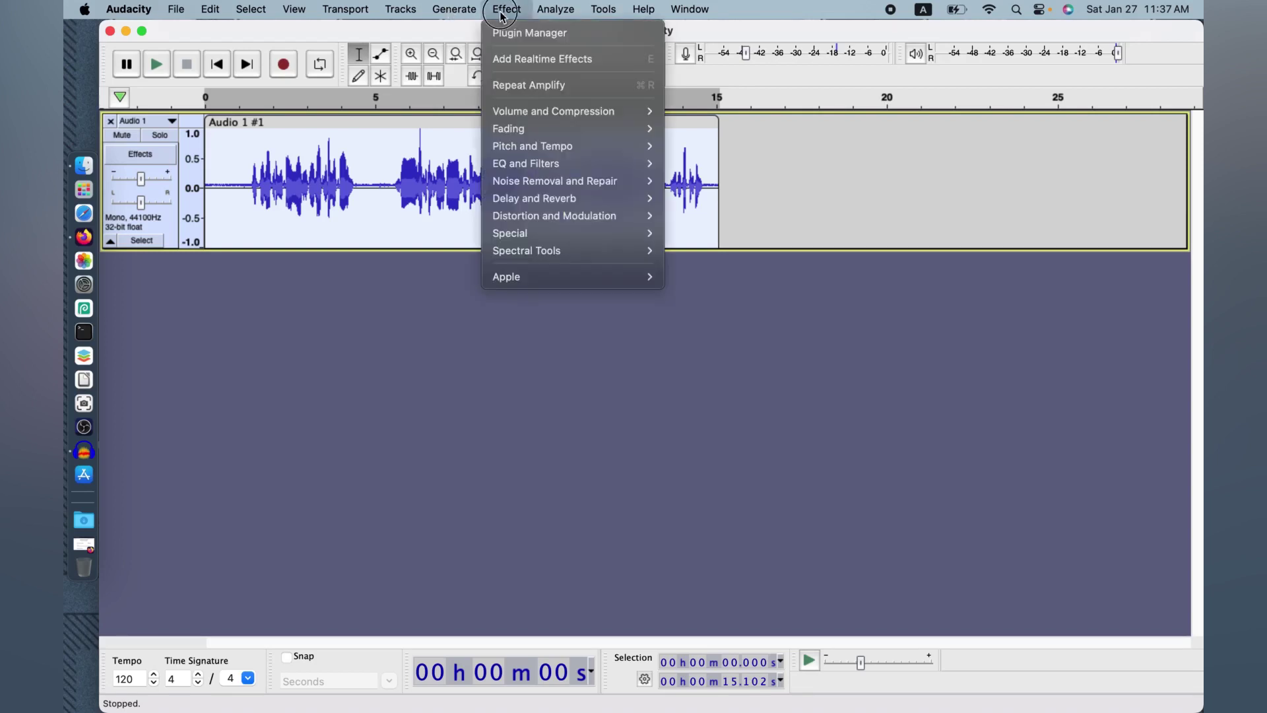
pyautogui.moveTo(566, 153)
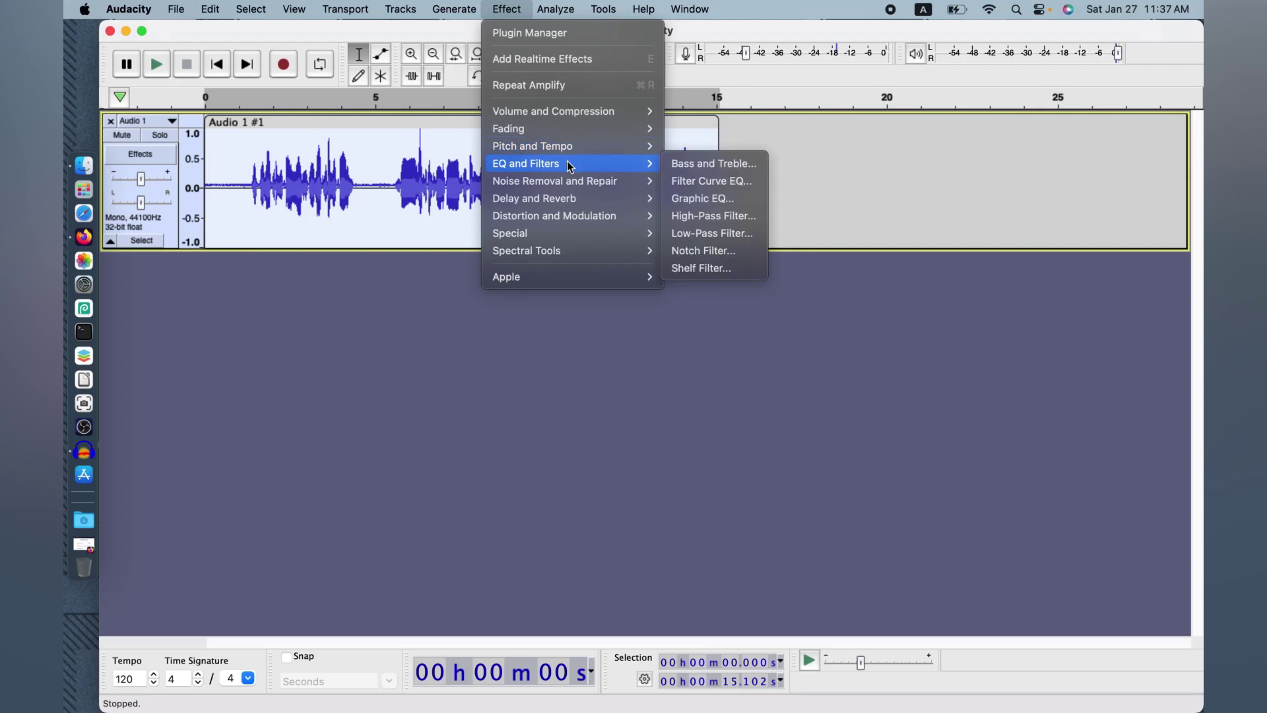
pyautogui.moveTo(601, 186)
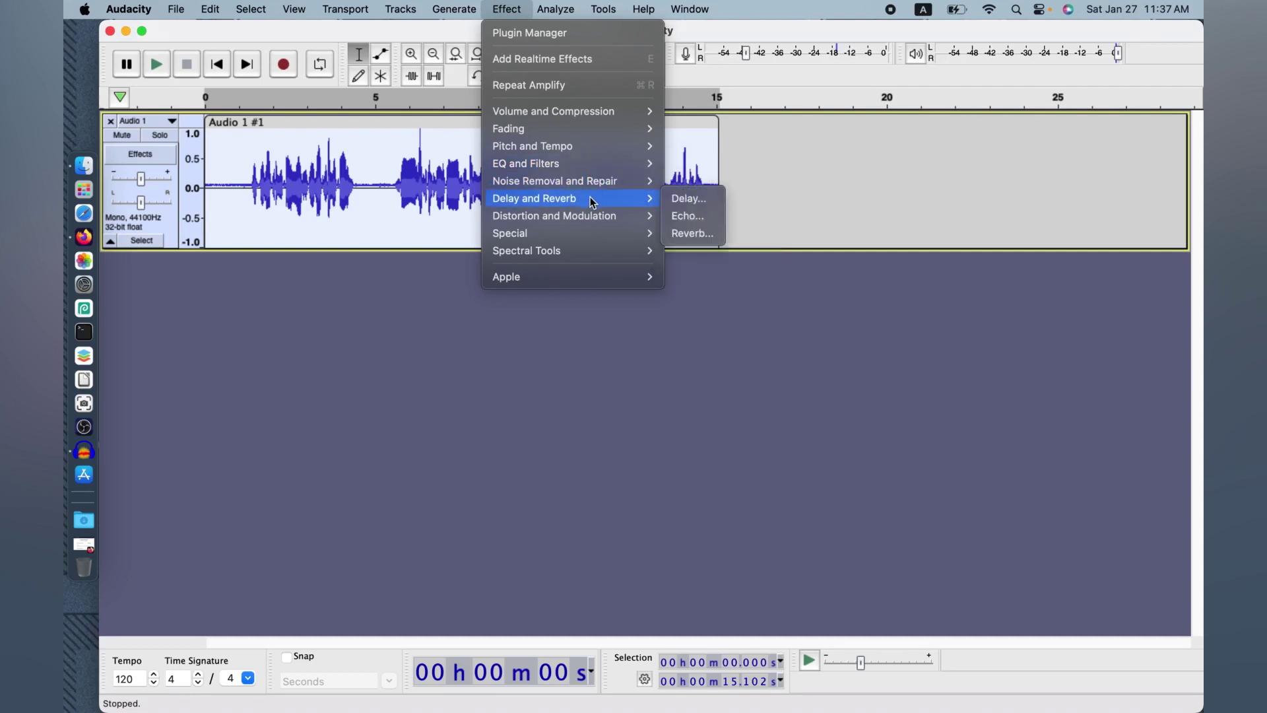
pyautogui.moveTo(562, 235)
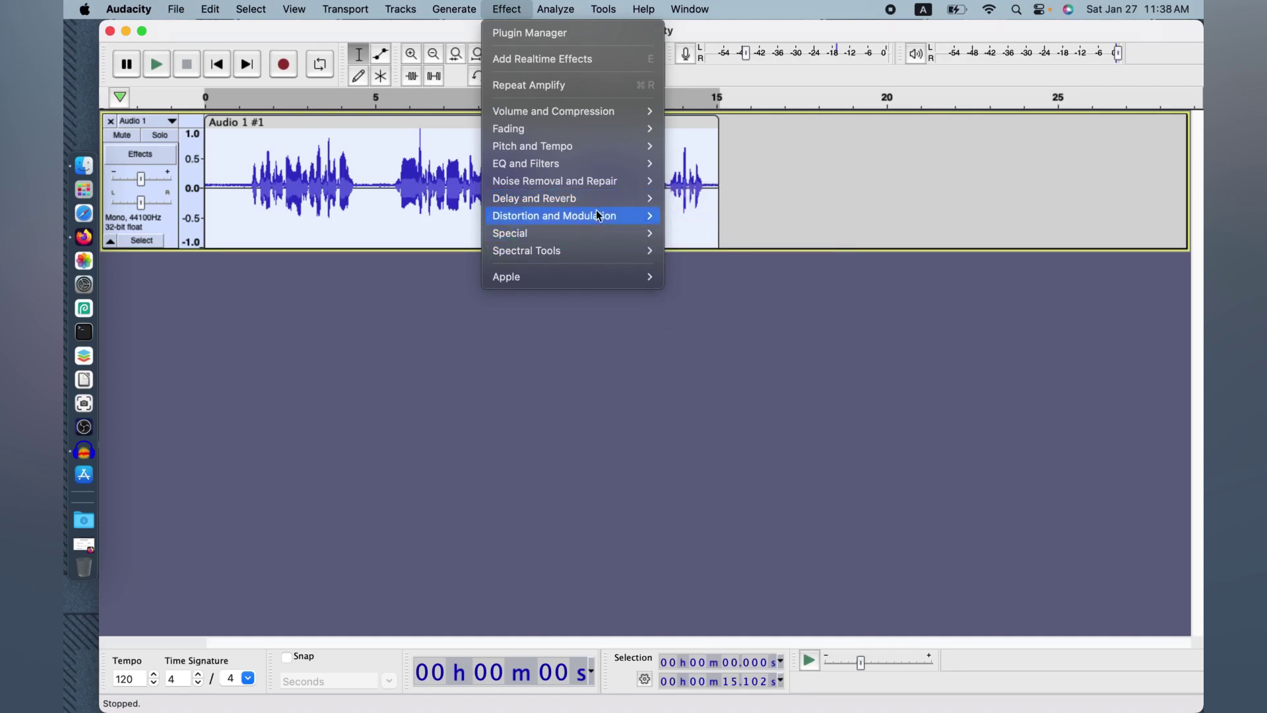
pyautogui.moveTo(550, 281)
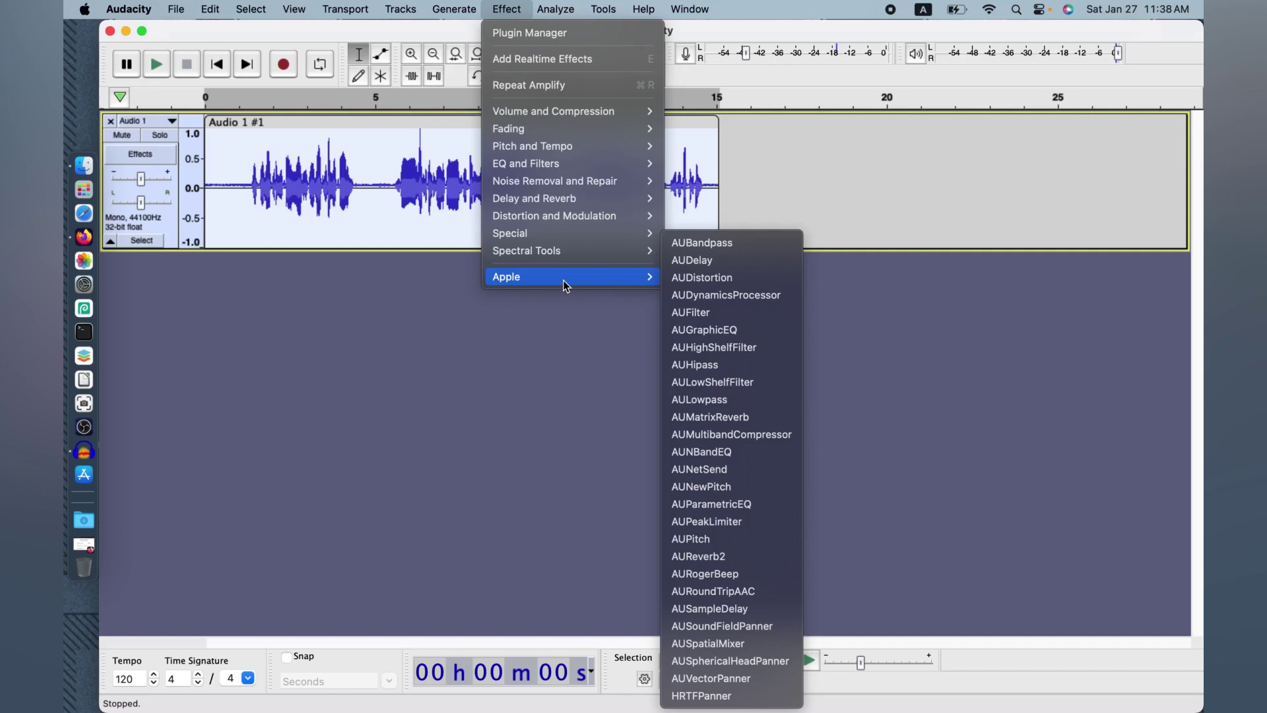
pyautogui.moveTo(614, 12)
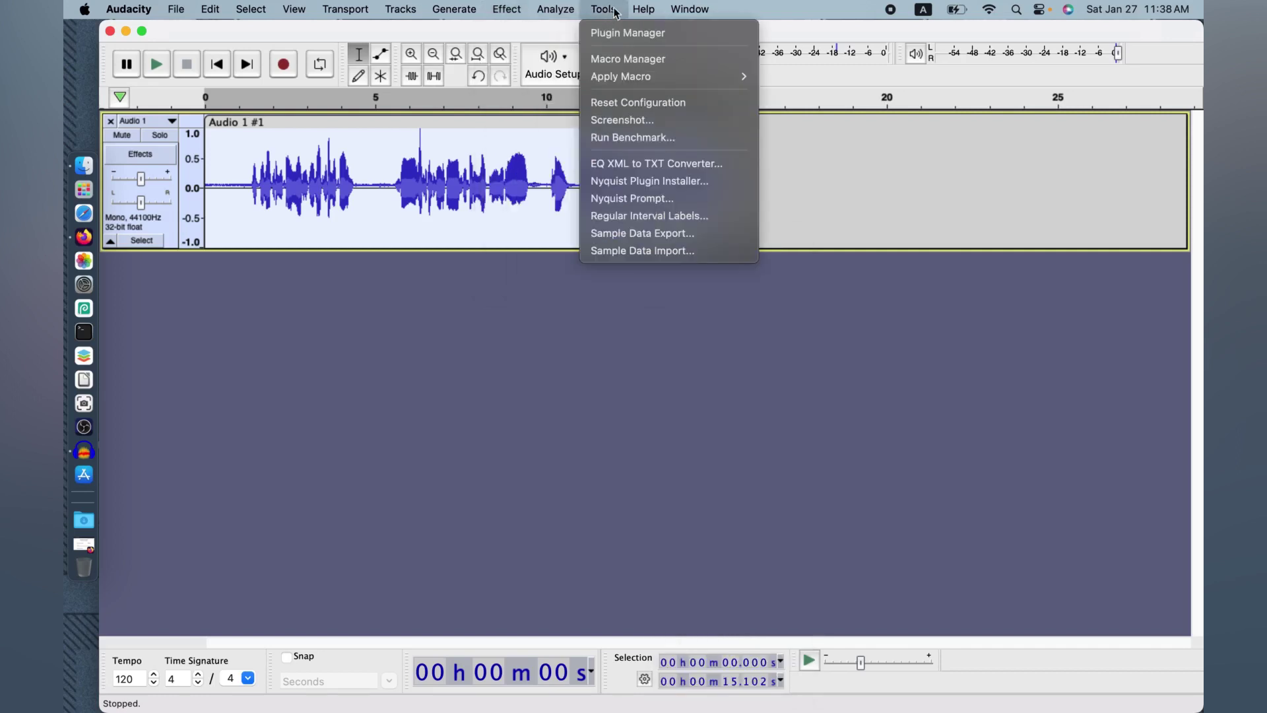
pyautogui.click(749, 9)
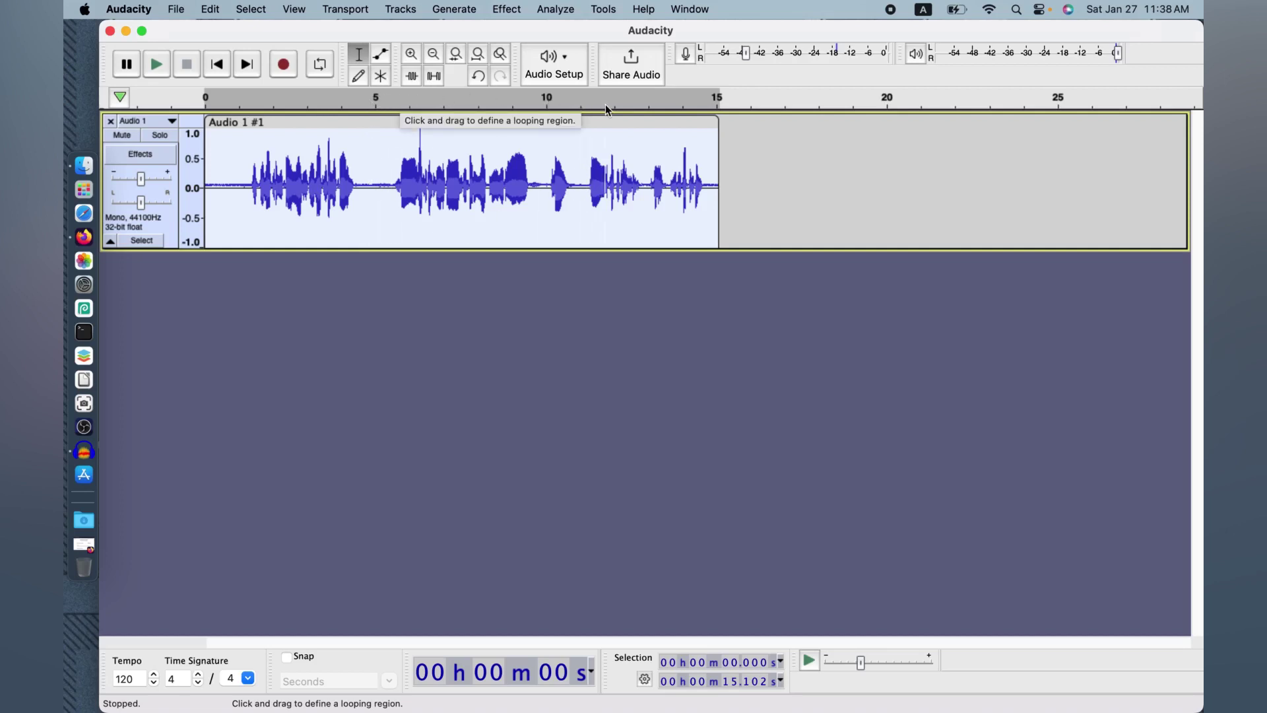
# - Play the track from about 10.8 s to find the cut point and split the clip at 10.820 s
pyautogui.click(574, 103)
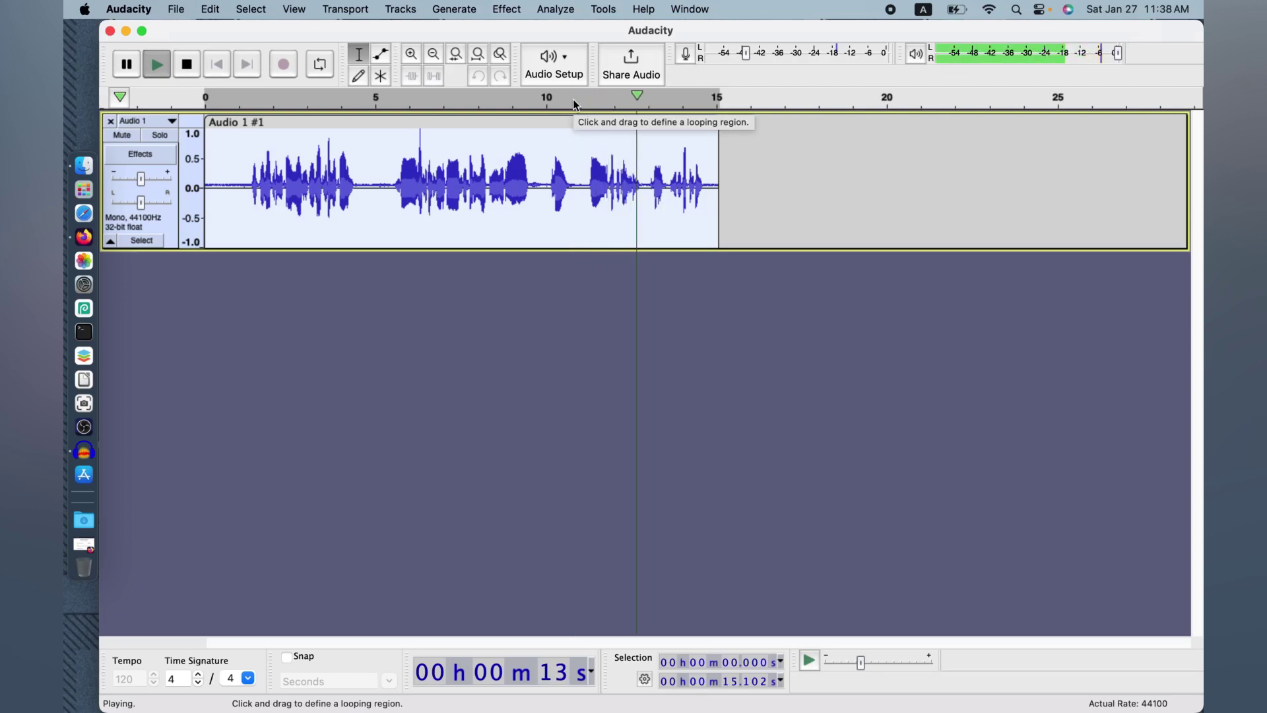
pyautogui.press('space')
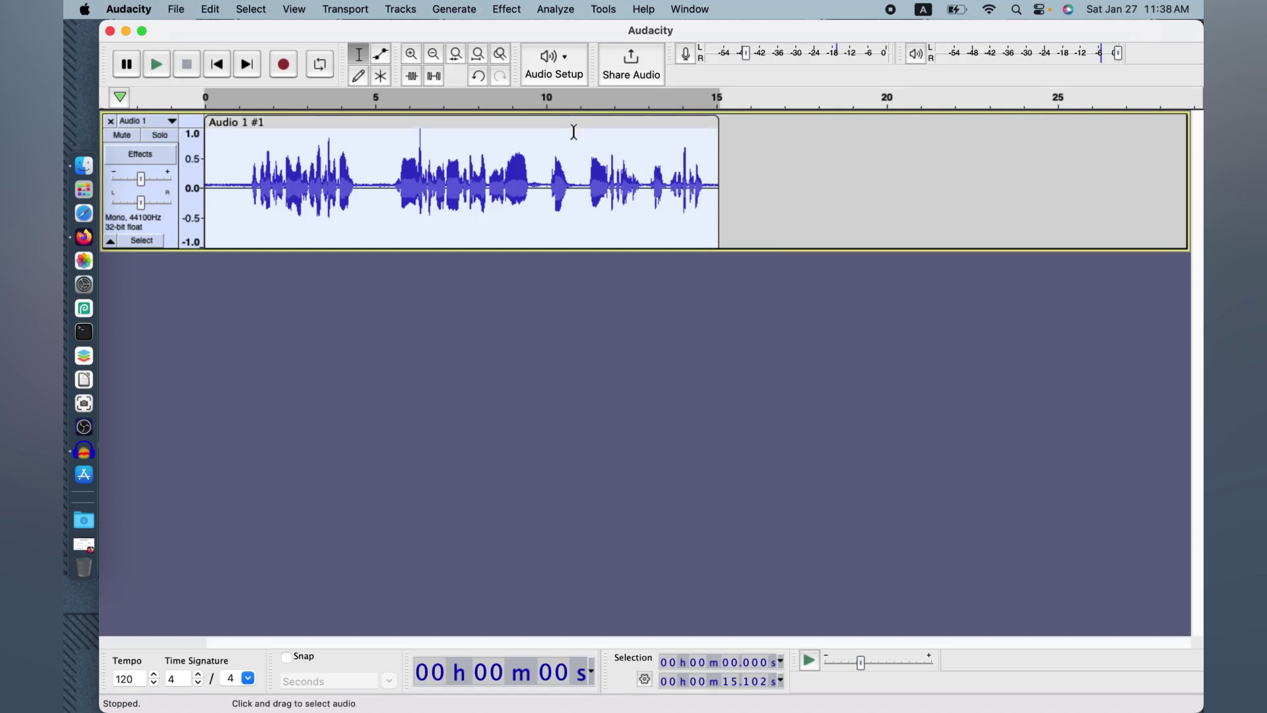
pyautogui.click(574, 132)
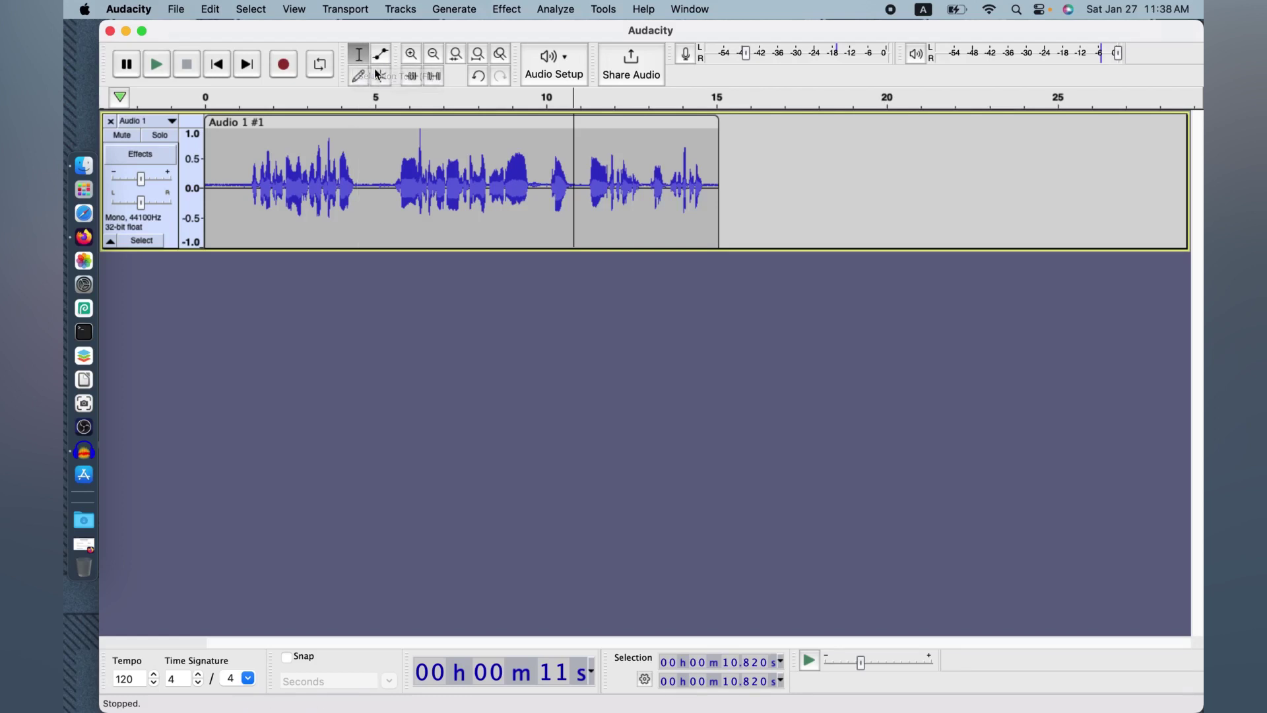
pyautogui.click(210, 13)
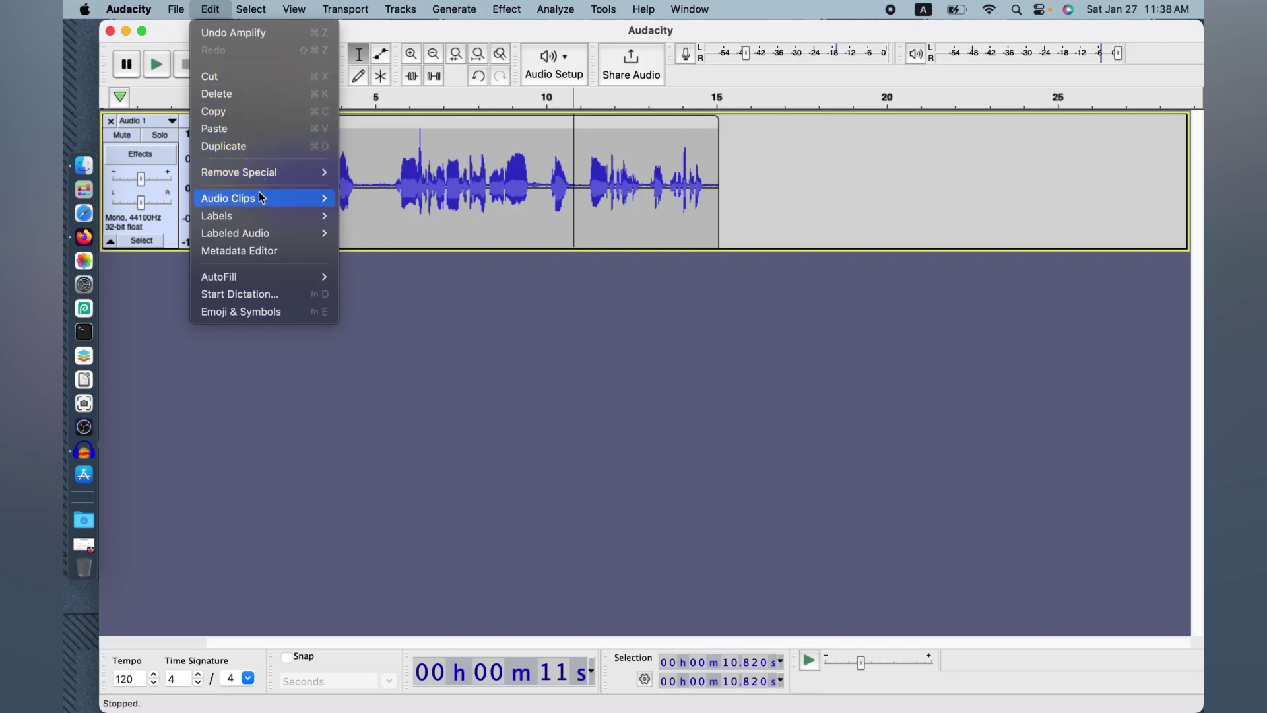
pyautogui.moveTo(261, 197)
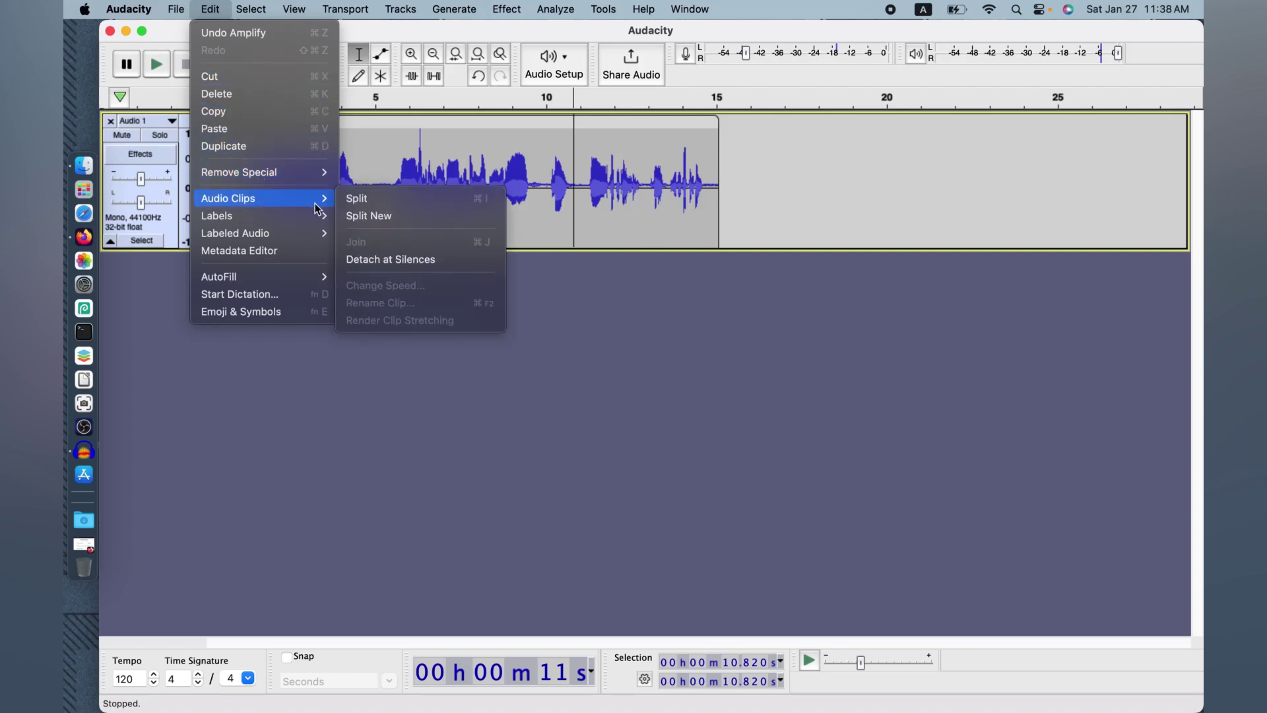
pyautogui.click(409, 200)
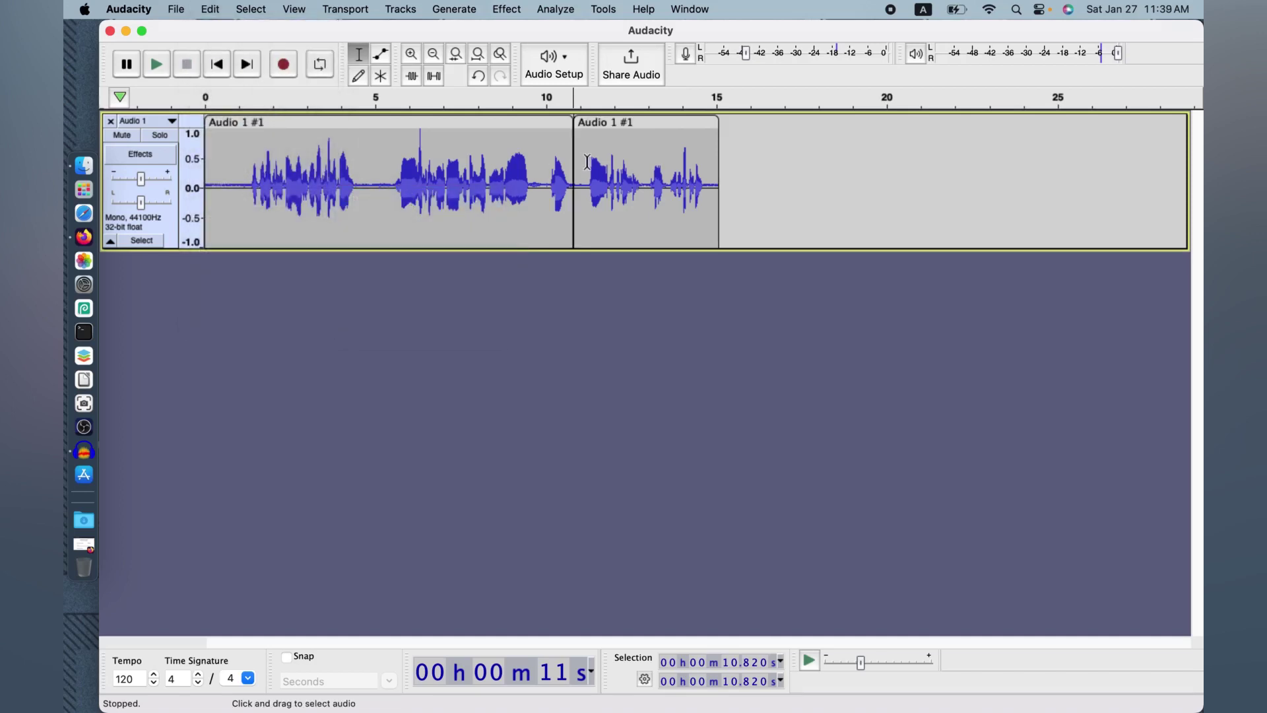
# - Trim about 1 s from the start of the second clip and move it flush against the end of the first clip
pyautogui.moveTo(574, 163); pyautogui.dragTo(609, 169)
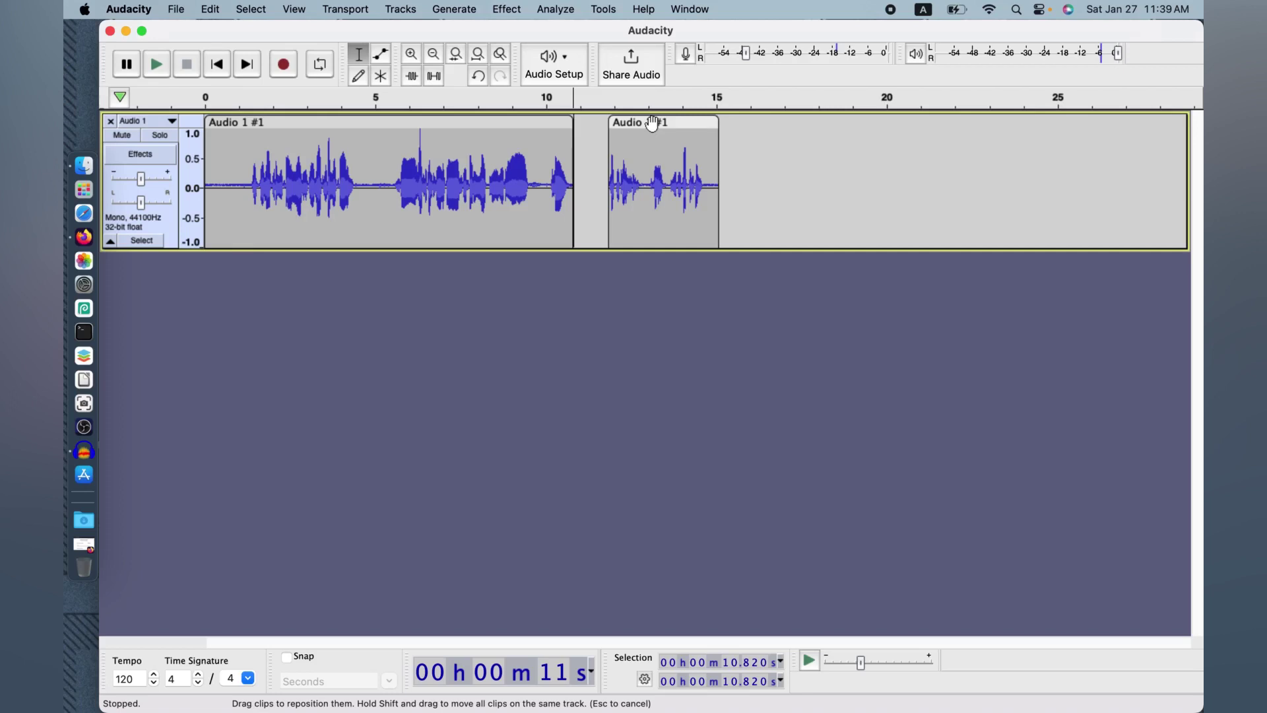
pyautogui.moveTo(652, 124); pyautogui.dragTo(614, 125)
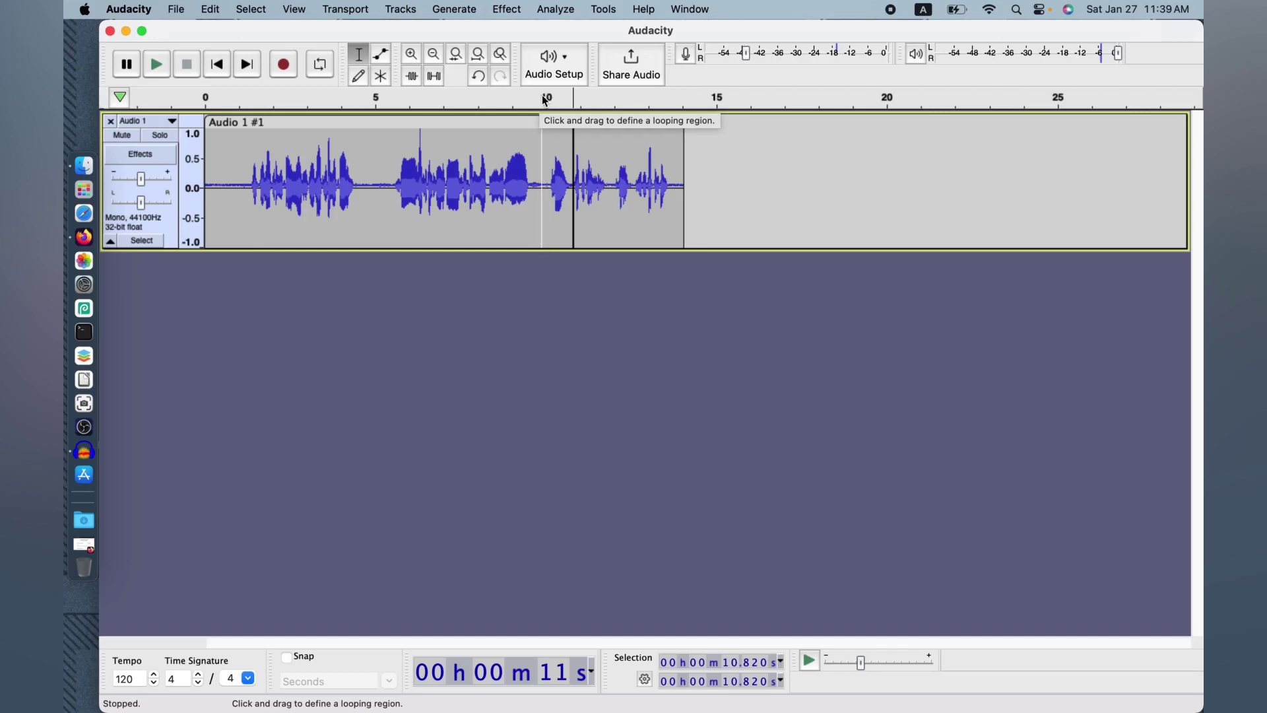
pyautogui.press('space')
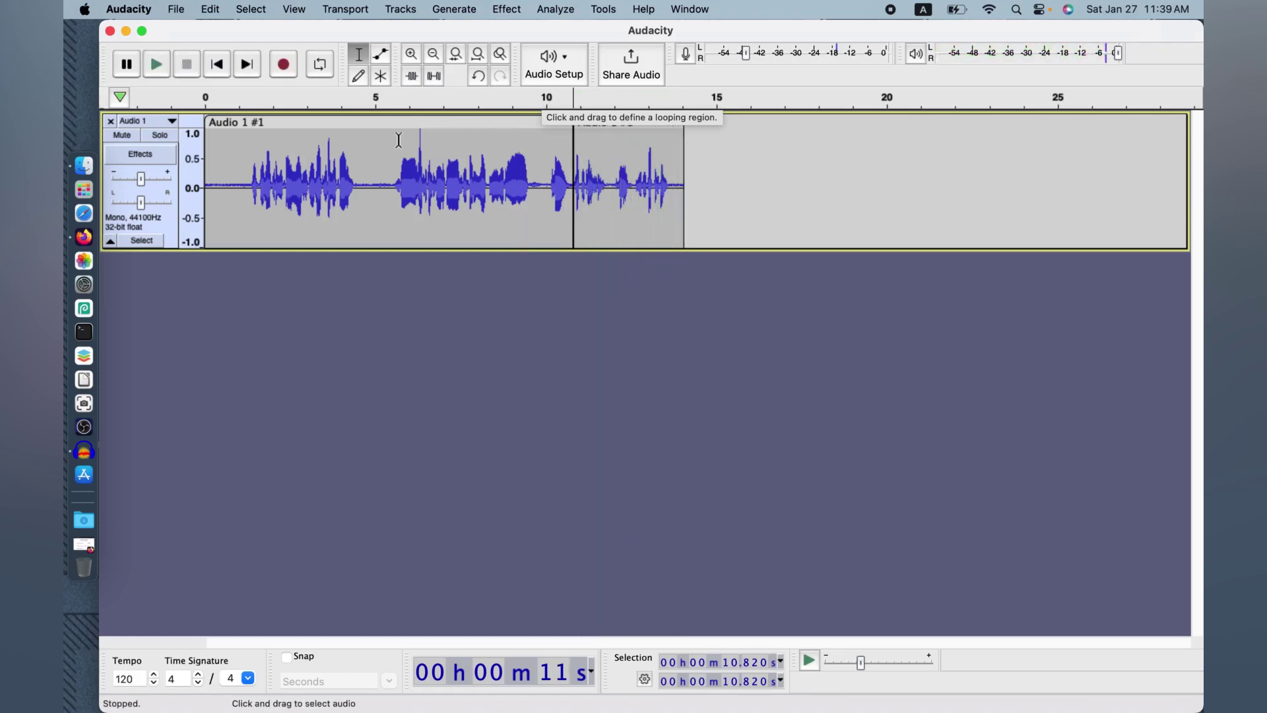
# - Split the first clip at 1.207 s, just before the speech begins
pyautogui.click(247, 104)
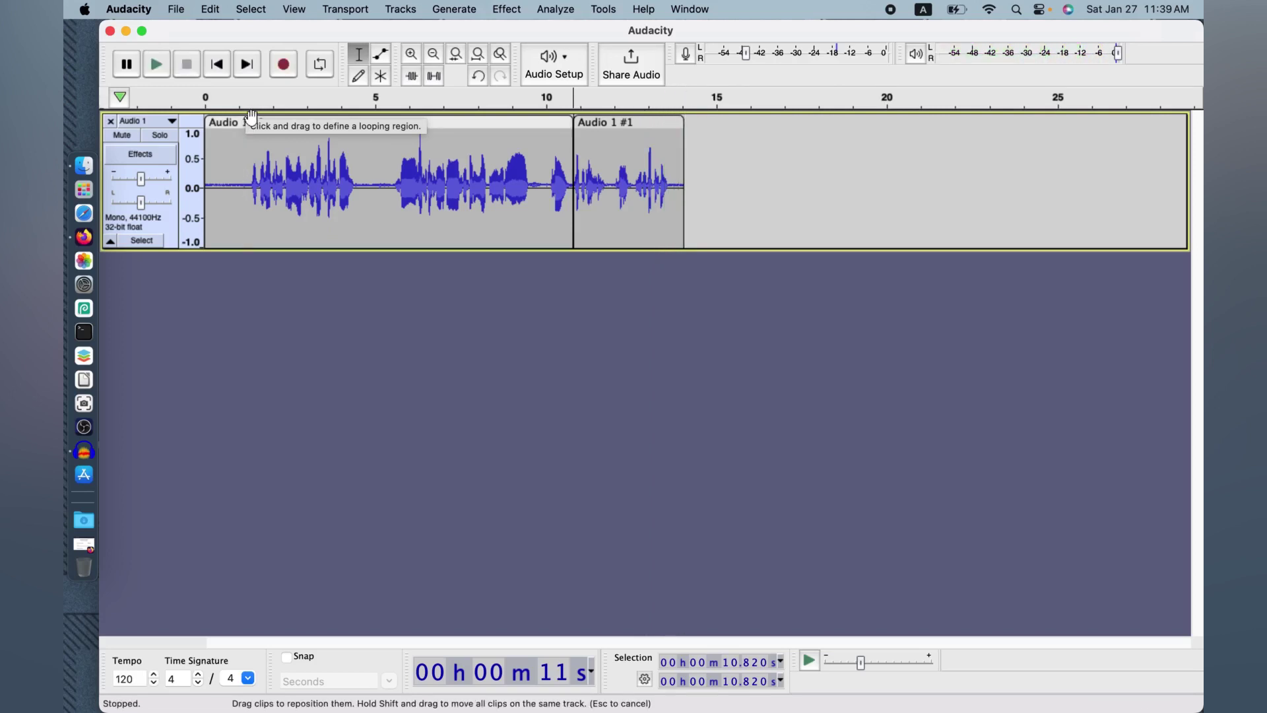
pyautogui.click(245, 165)
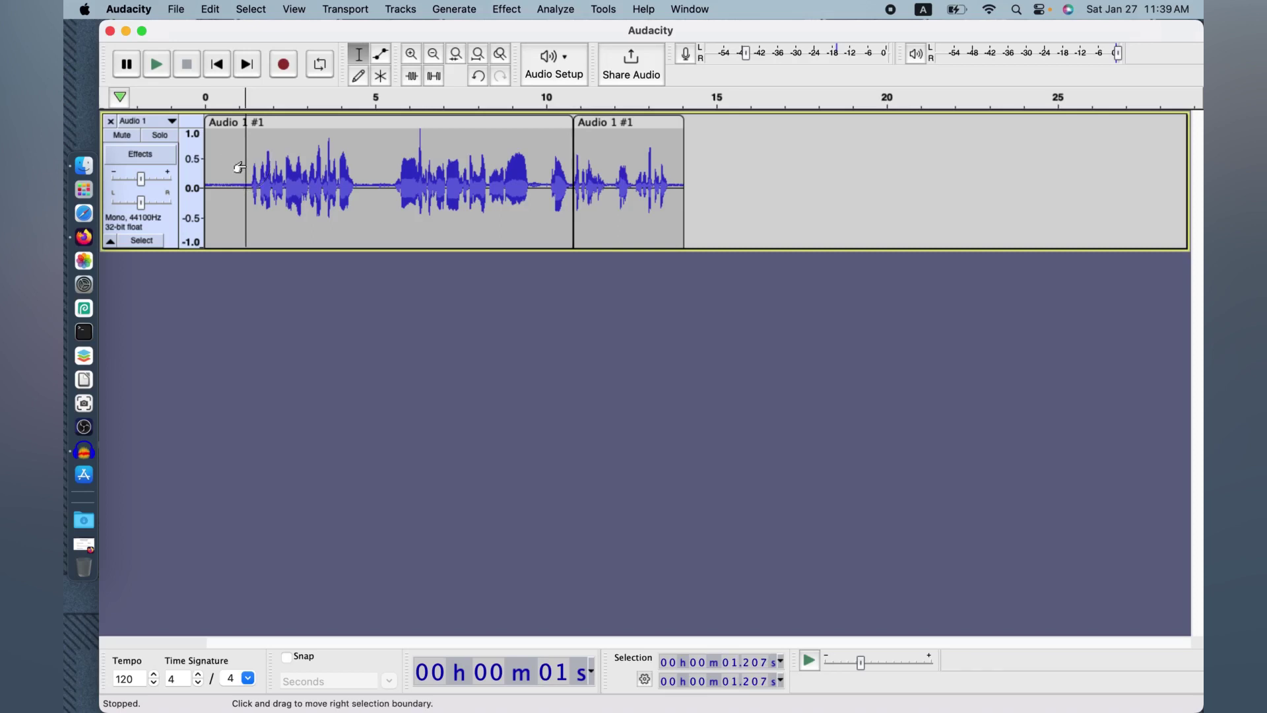
pyautogui.click(208, 11)
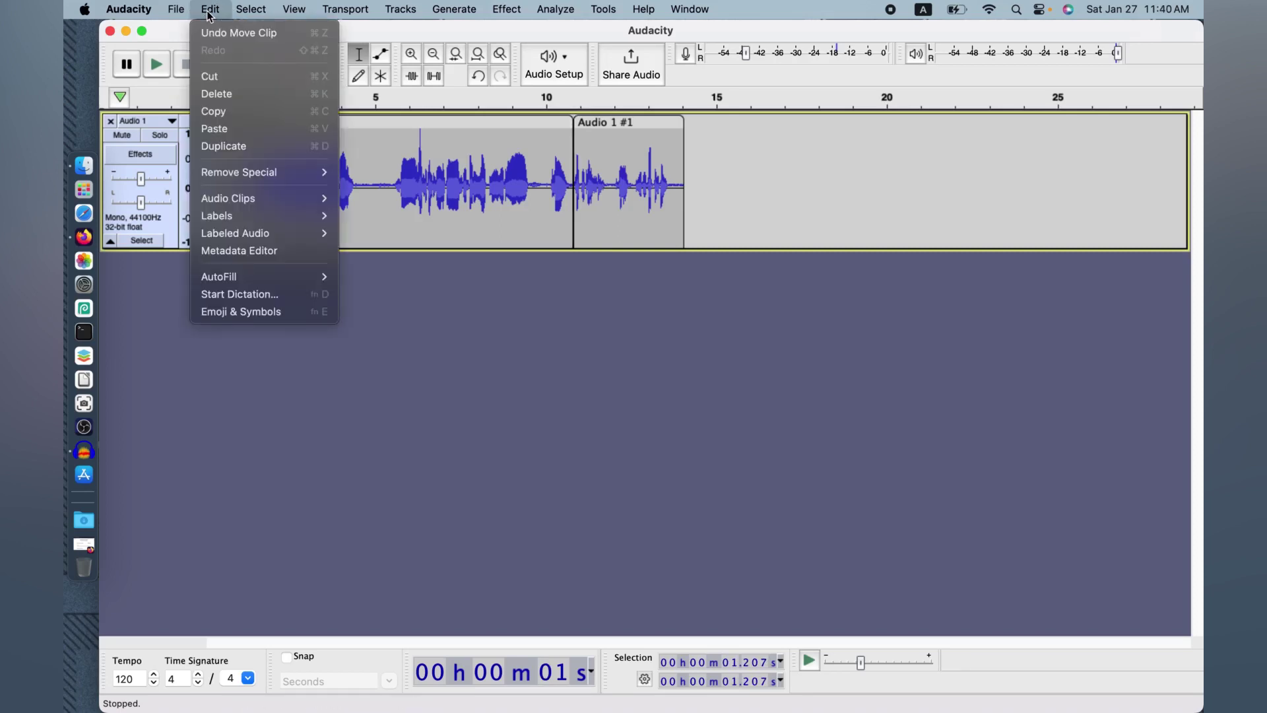
pyautogui.moveTo(271, 195)
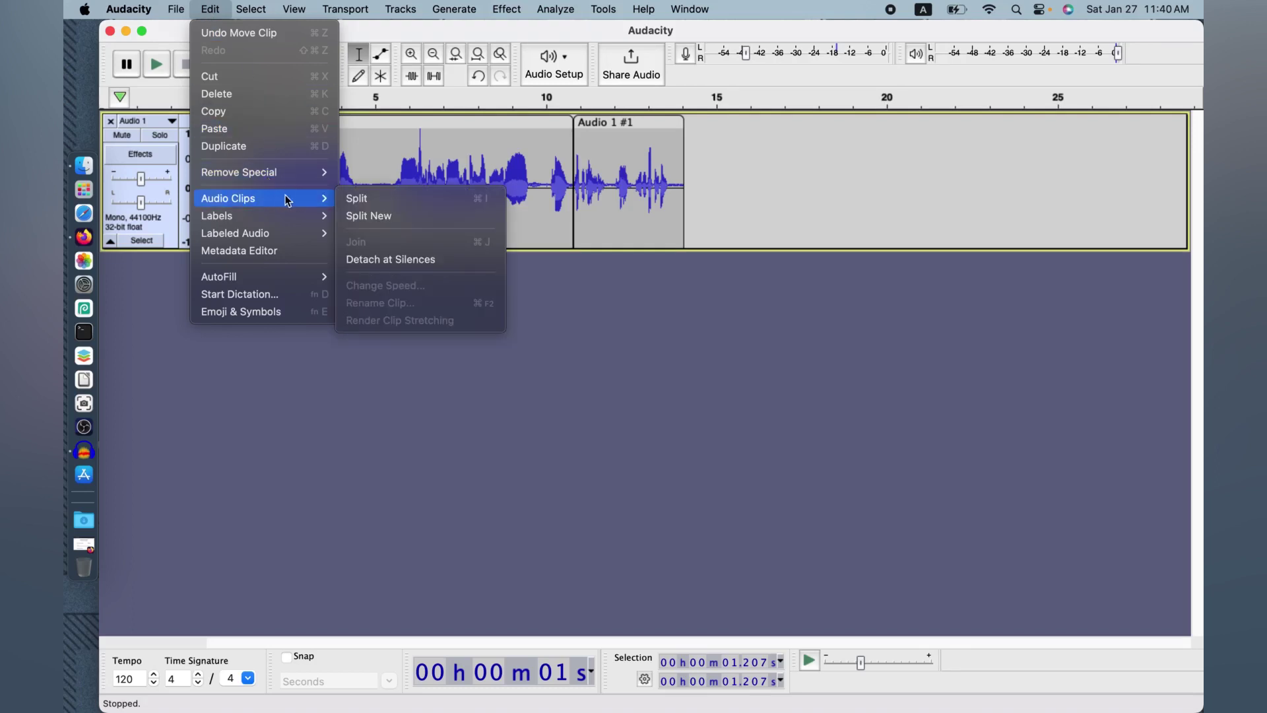
pyautogui.click(360, 198)
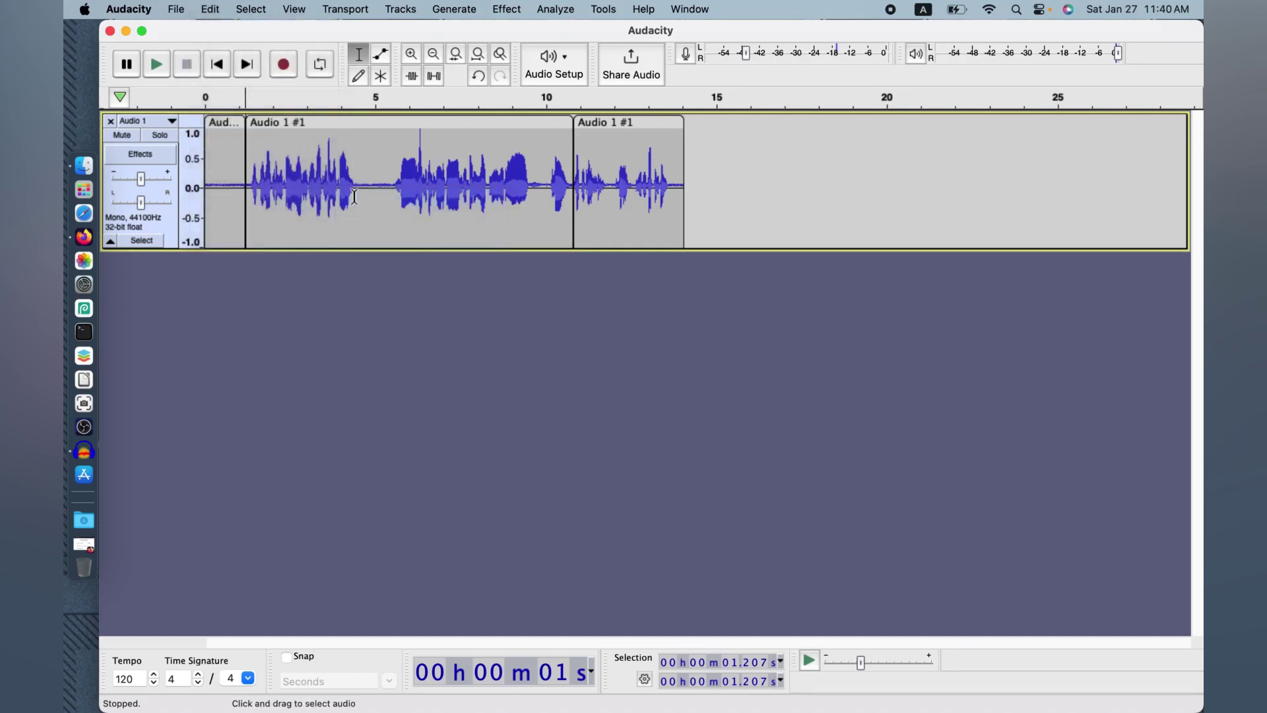
# - Delete the short silent clip at the beginning and move the following clip to 0 s
pyautogui.click(216, 125)
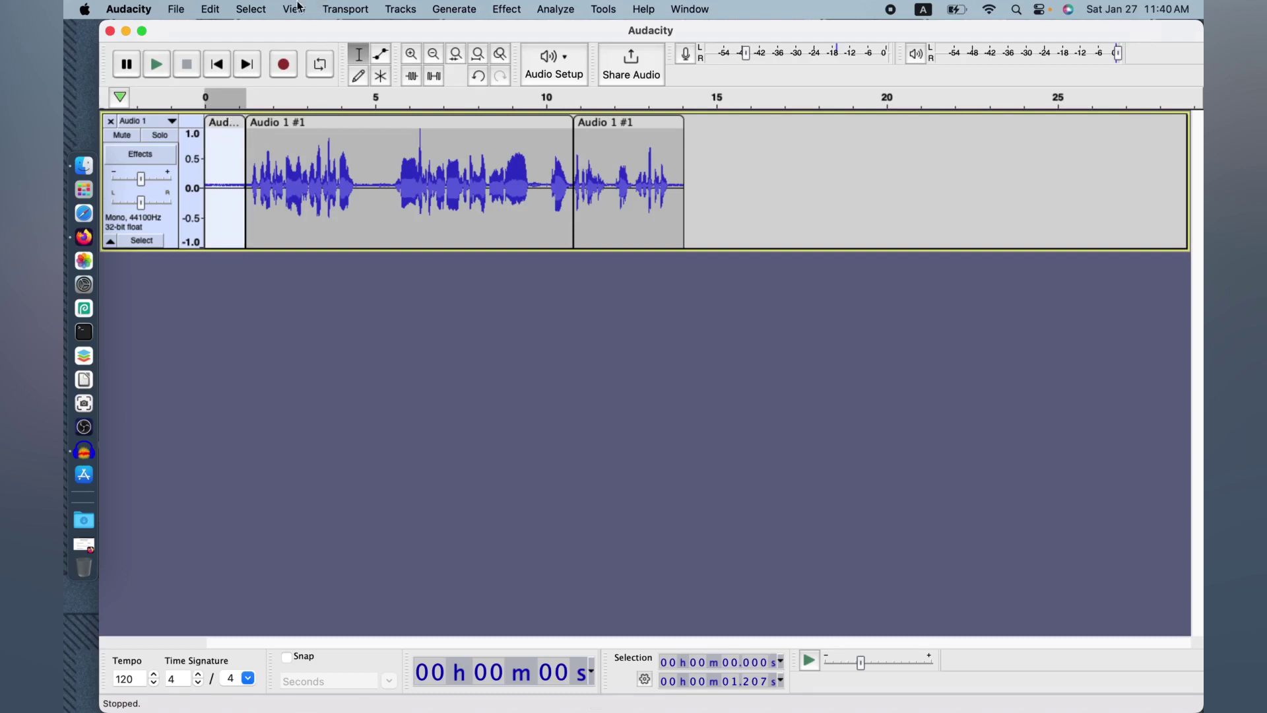
pyautogui.click(210, 10)
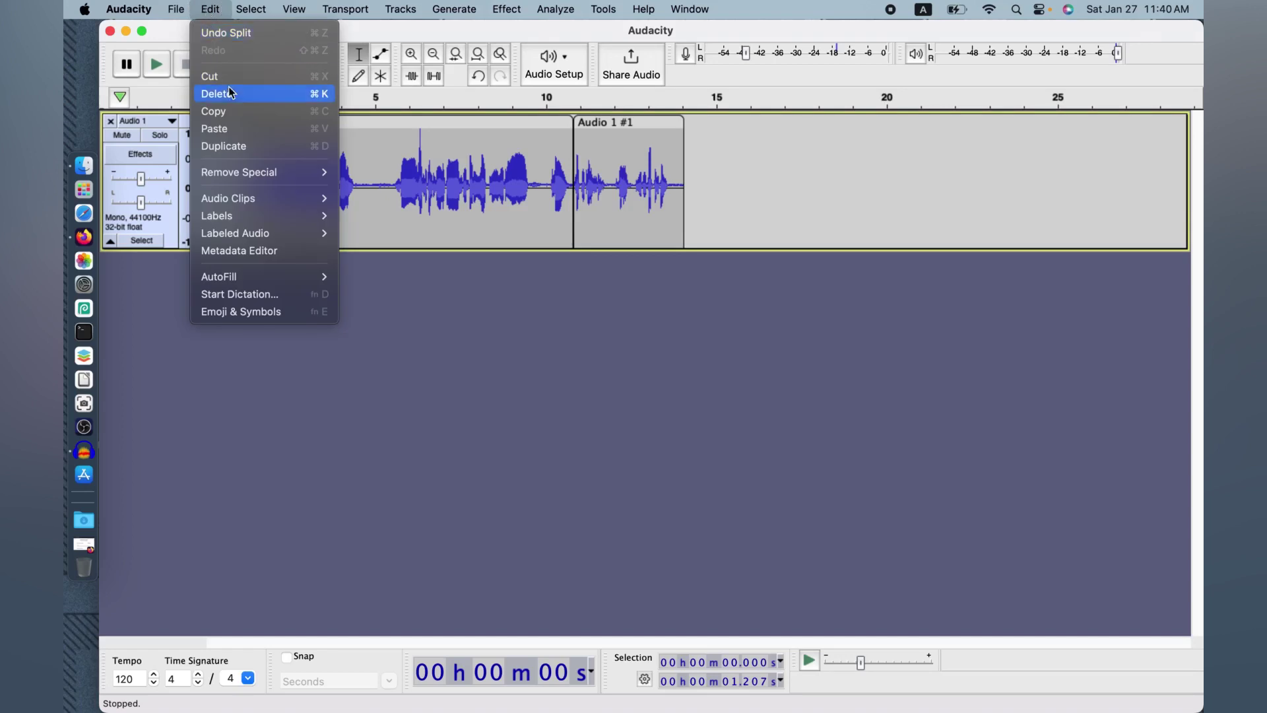
pyautogui.click(270, 96)
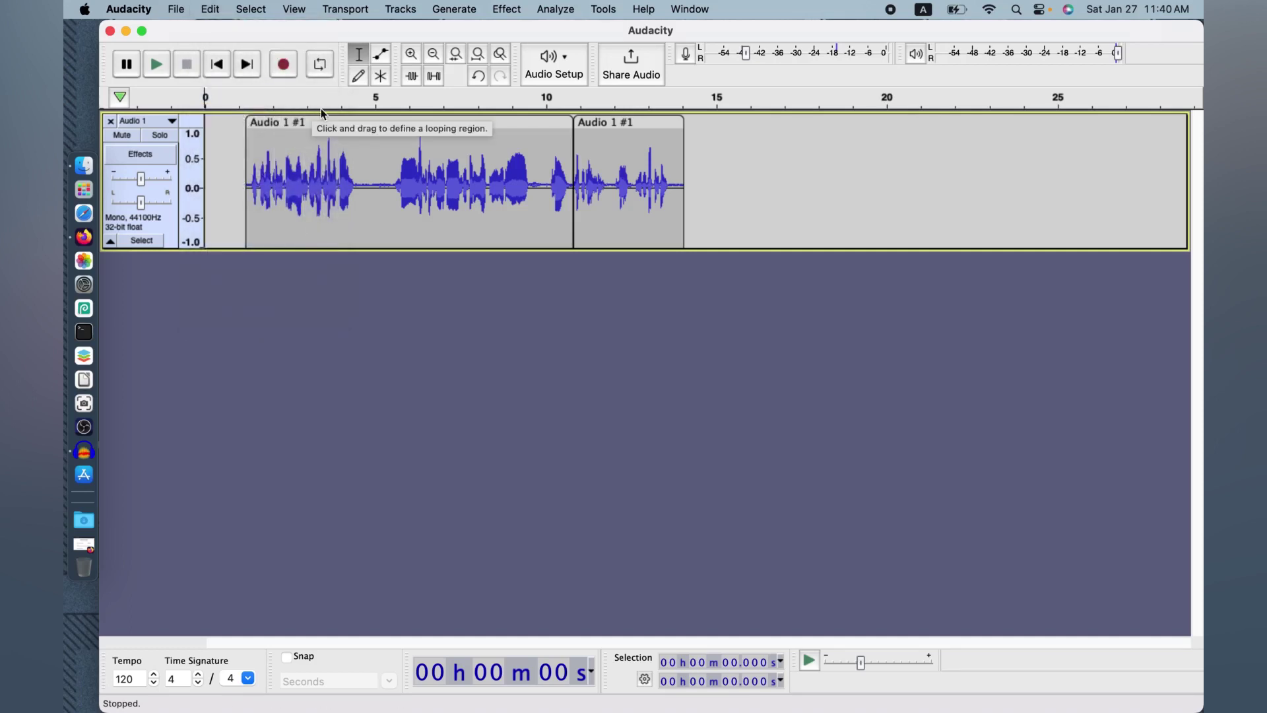
pyautogui.moveTo(318, 123); pyautogui.dragTo(287, 126)
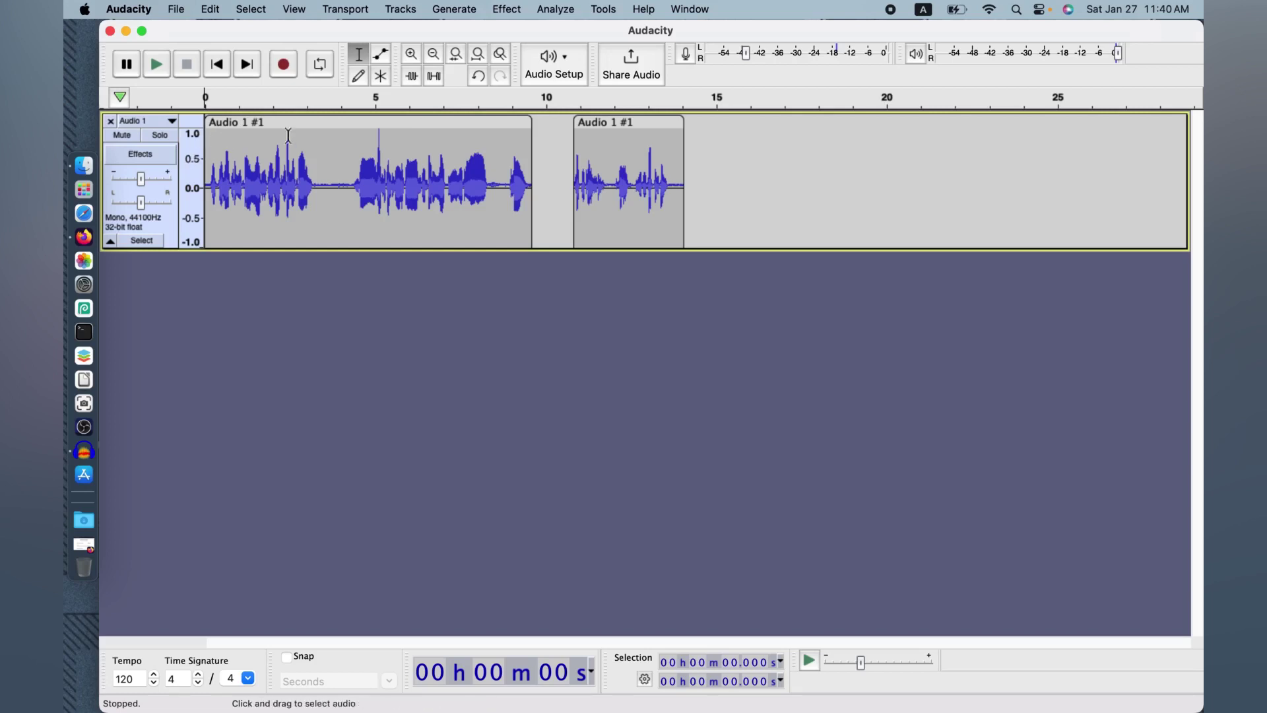
# - Split the first clip at 3.344 s, at the start of the pause between the two spoken passages
pyautogui.click(319, 160)
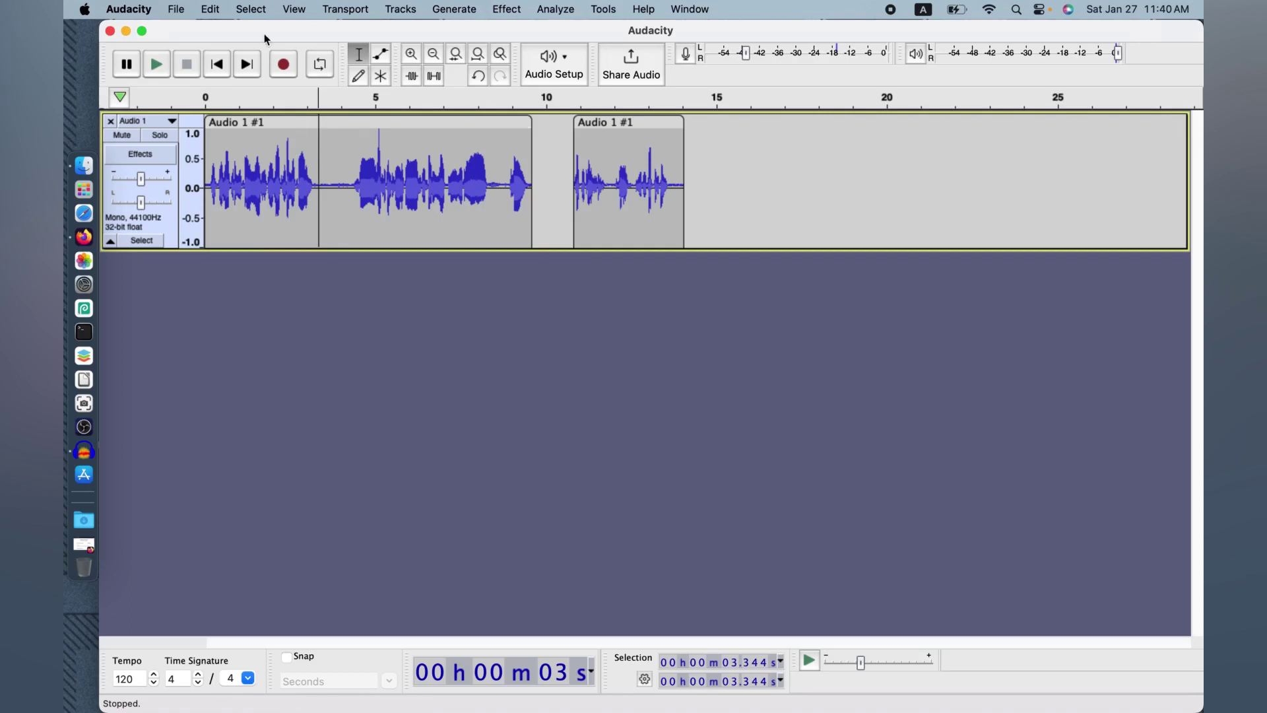
pyautogui.click(210, 10)
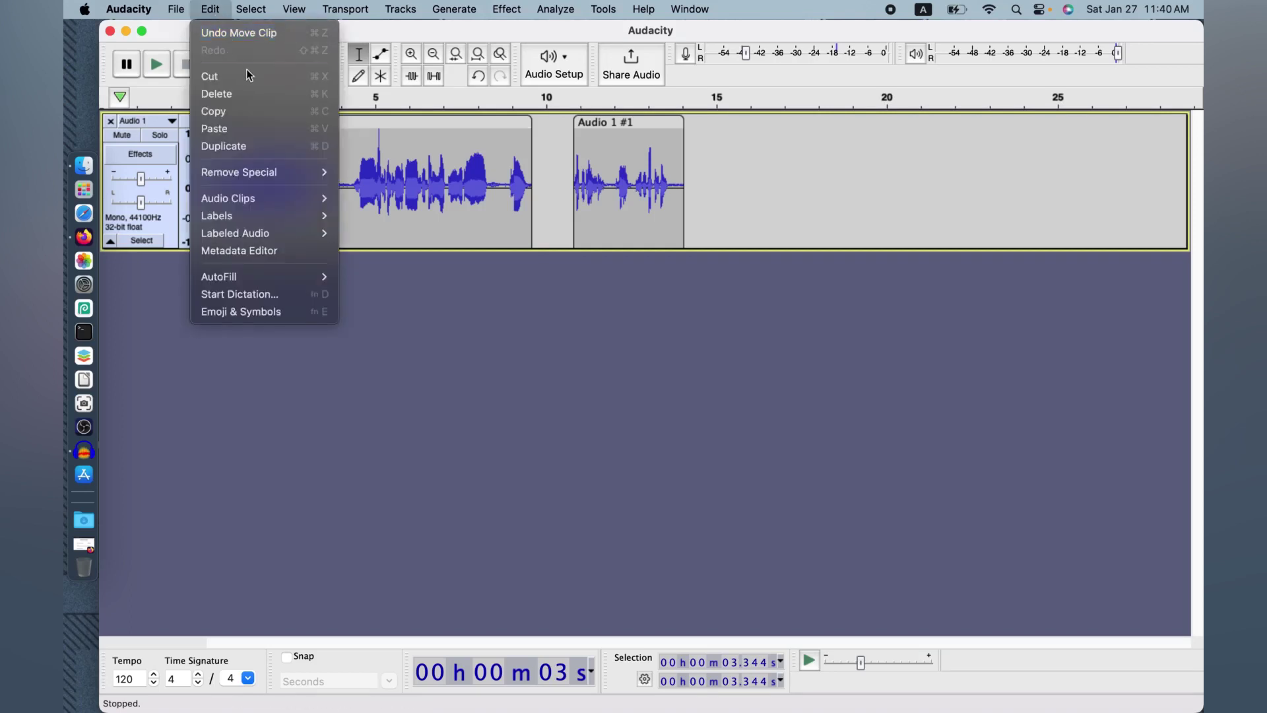
pyautogui.moveTo(290, 198)
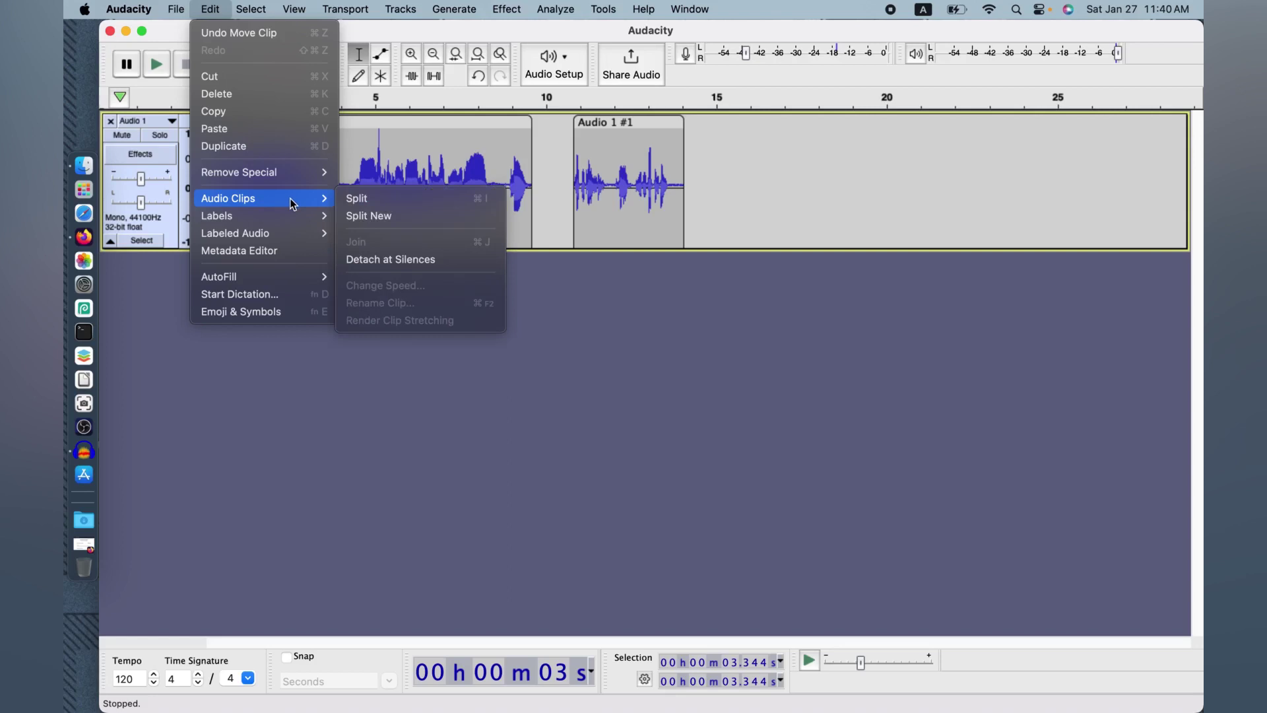
pyautogui.click(349, 198)
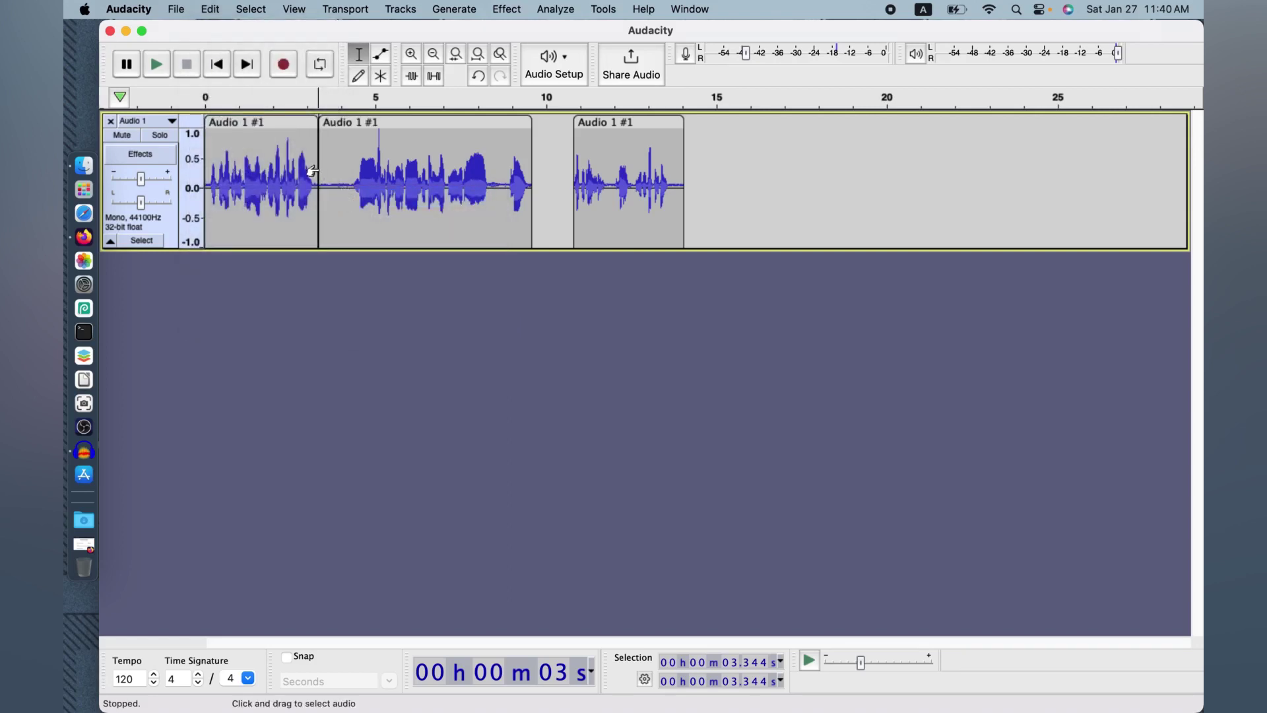
# - Trim about 0.9 s of silence from the start of the middle clip and move it flush against the first clip
pyautogui.moveTo(319, 172); pyautogui.dragTo(335, 173)
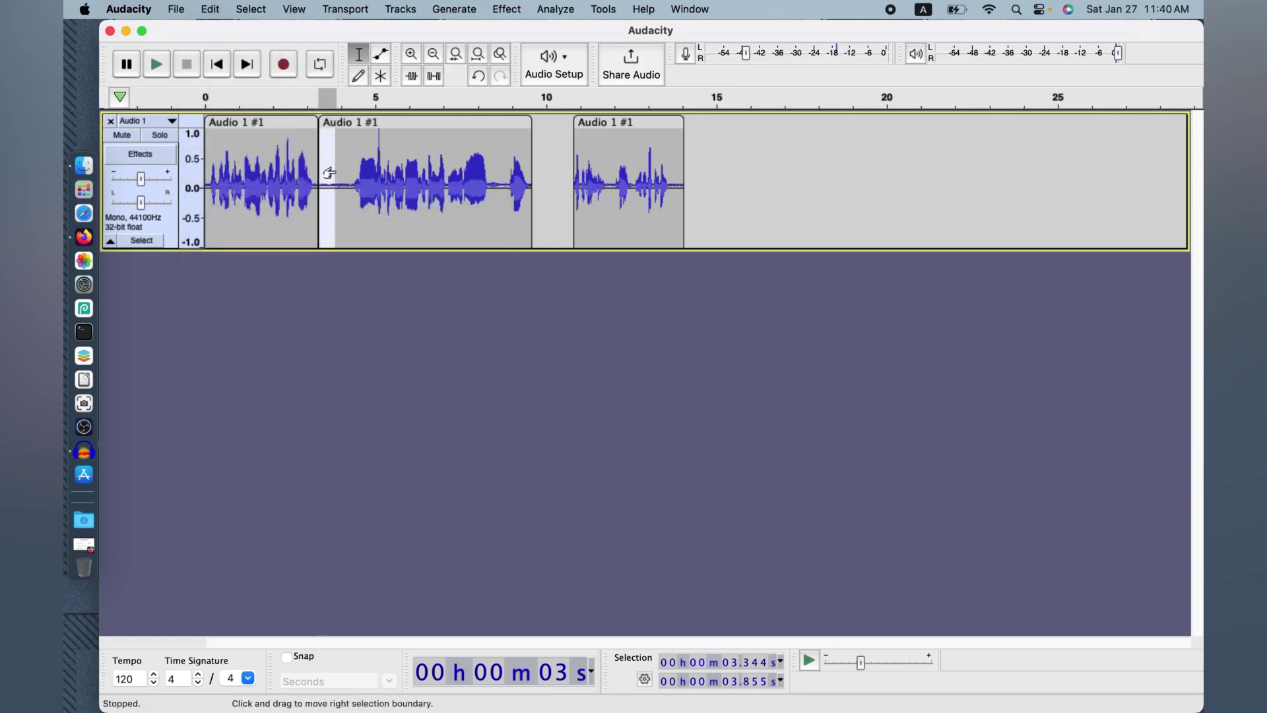
pyautogui.click(324, 164)
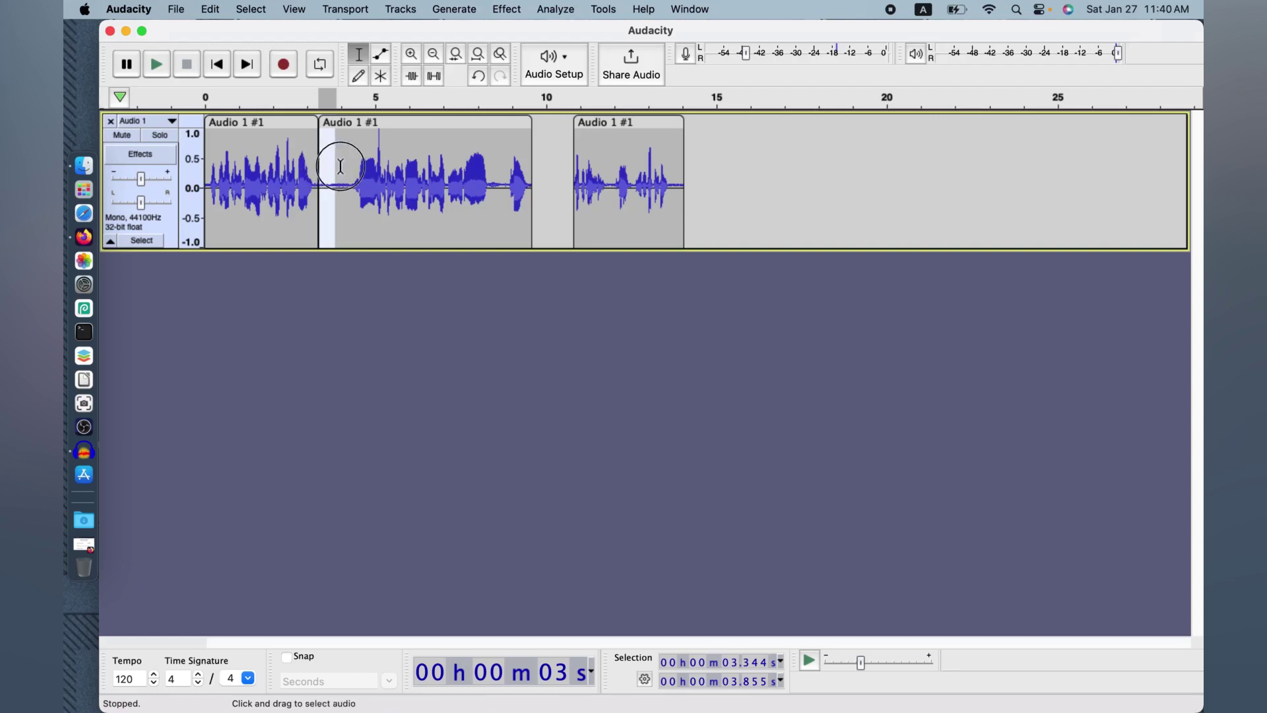
pyautogui.moveTo(322, 138); pyautogui.dragTo(351, 150)
pyautogui.moveTo(429, 121); pyautogui.dragTo(399, 122)
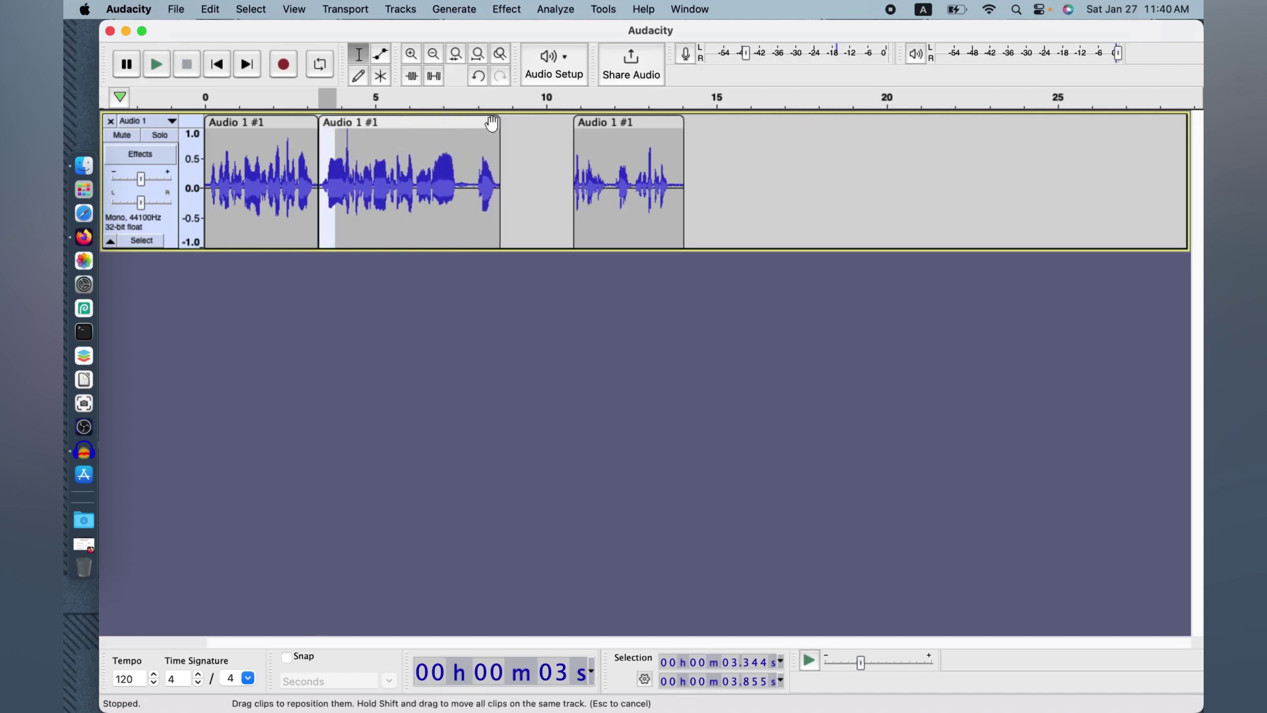
# - Move the last clip flush against the middle clip and play the edited track from the beginning
pyautogui.moveTo(633, 123); pyautogui.dragTo(559, 123)
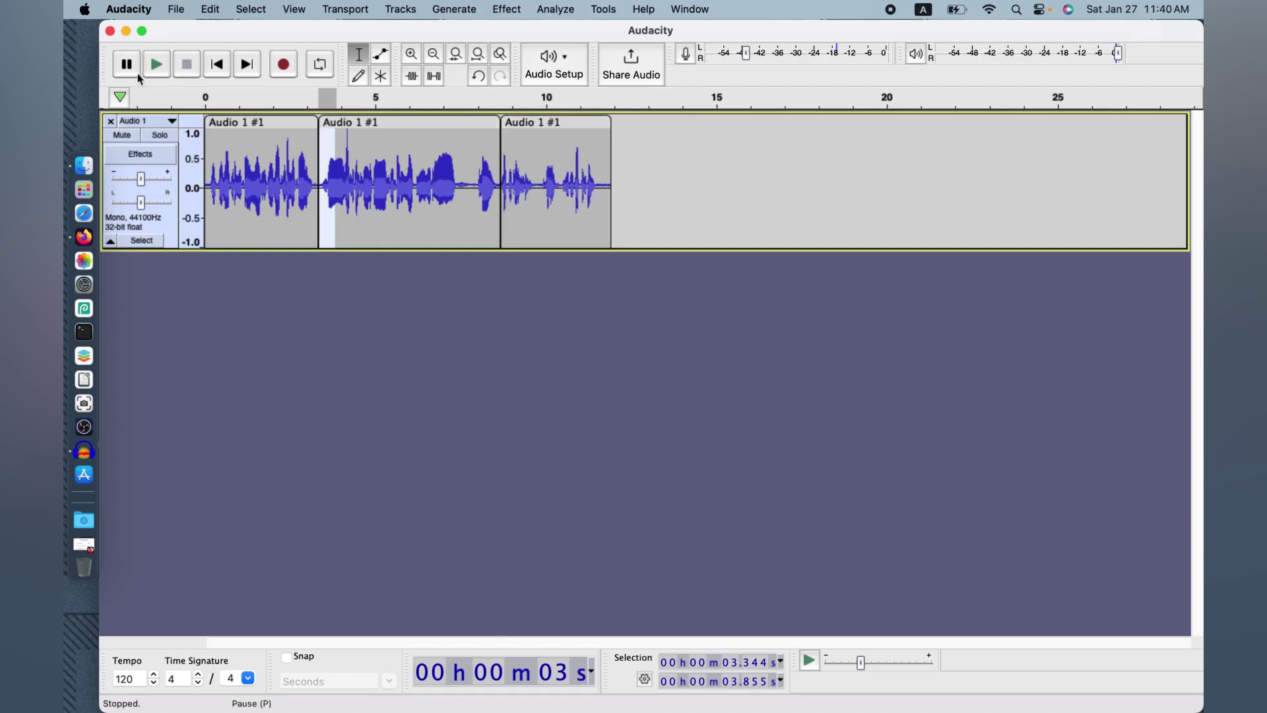
pyautogui.click(207, 98)
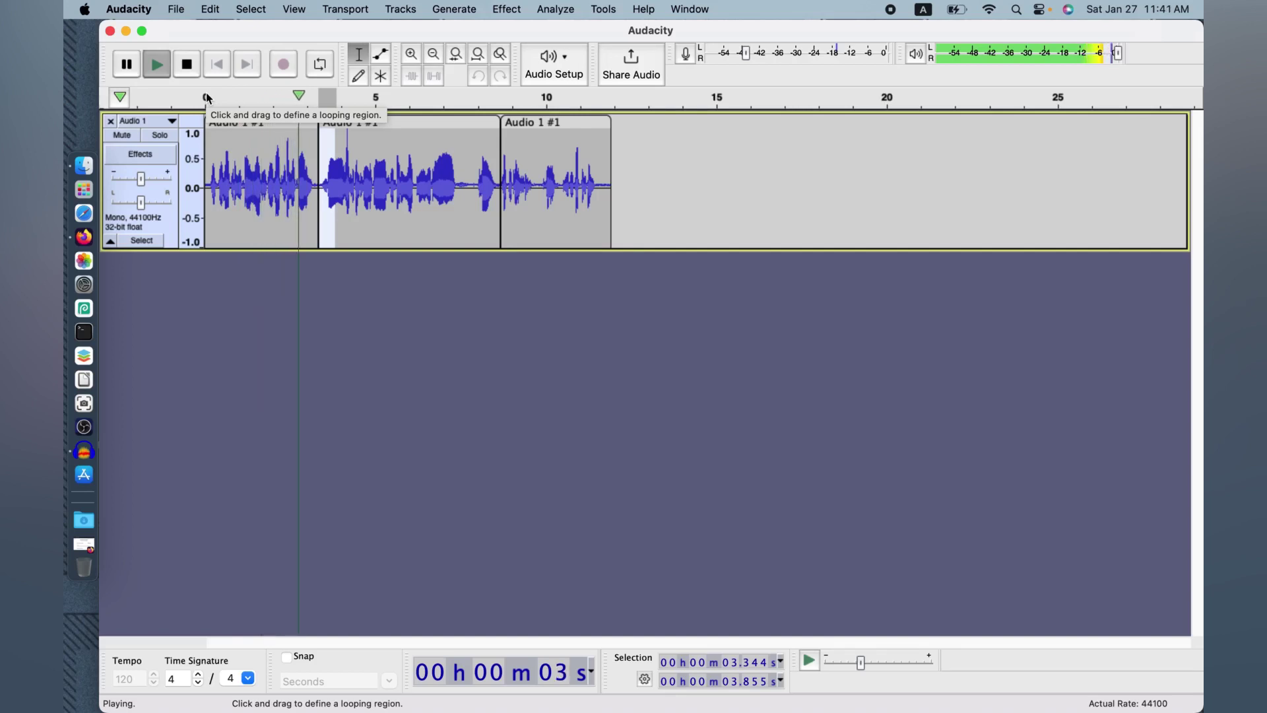
pyautogui.press('space')
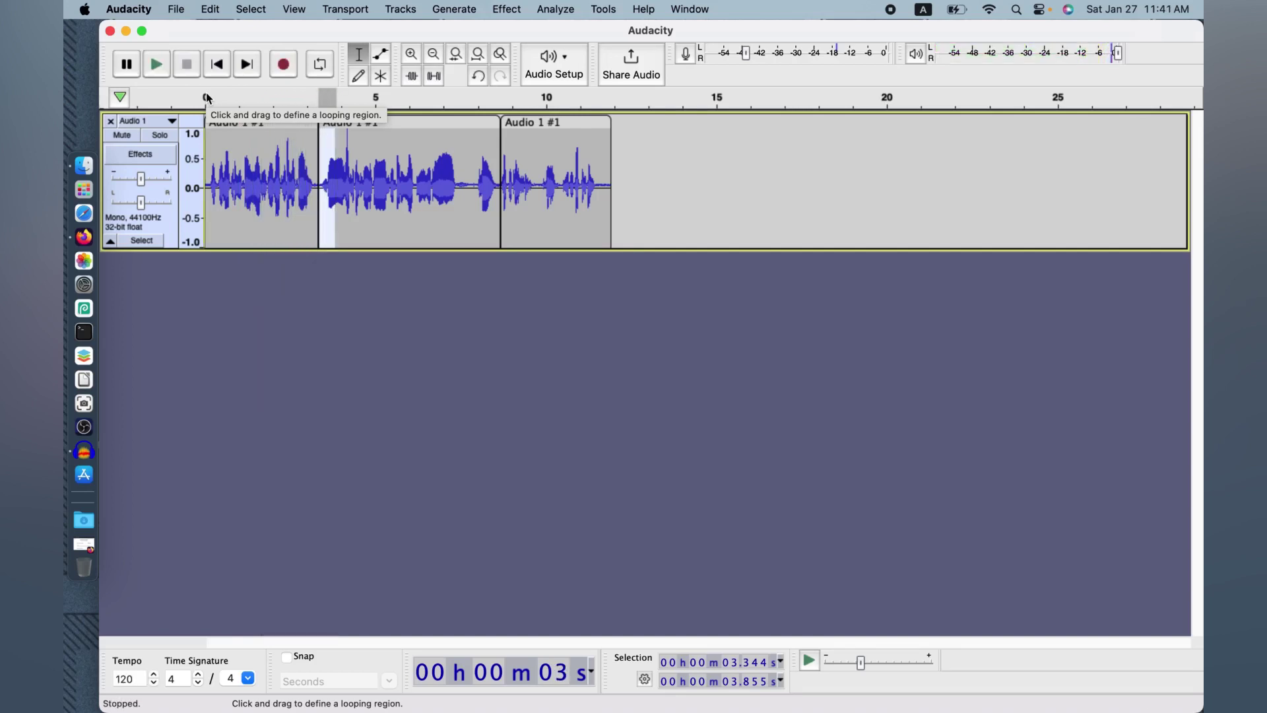
# - Play the edited track across the join between the first and middle clips, and again from the beginning
pyautogui.click(329, 94)
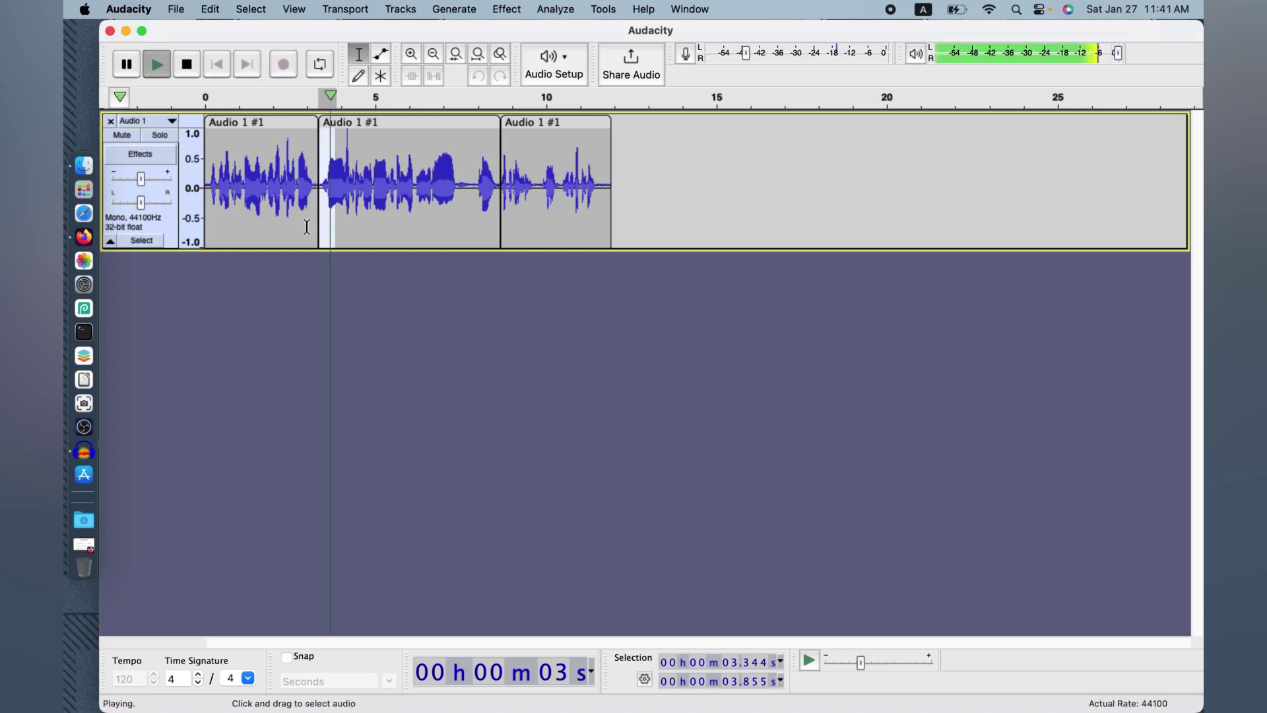
pyautogui.click(306, 229)
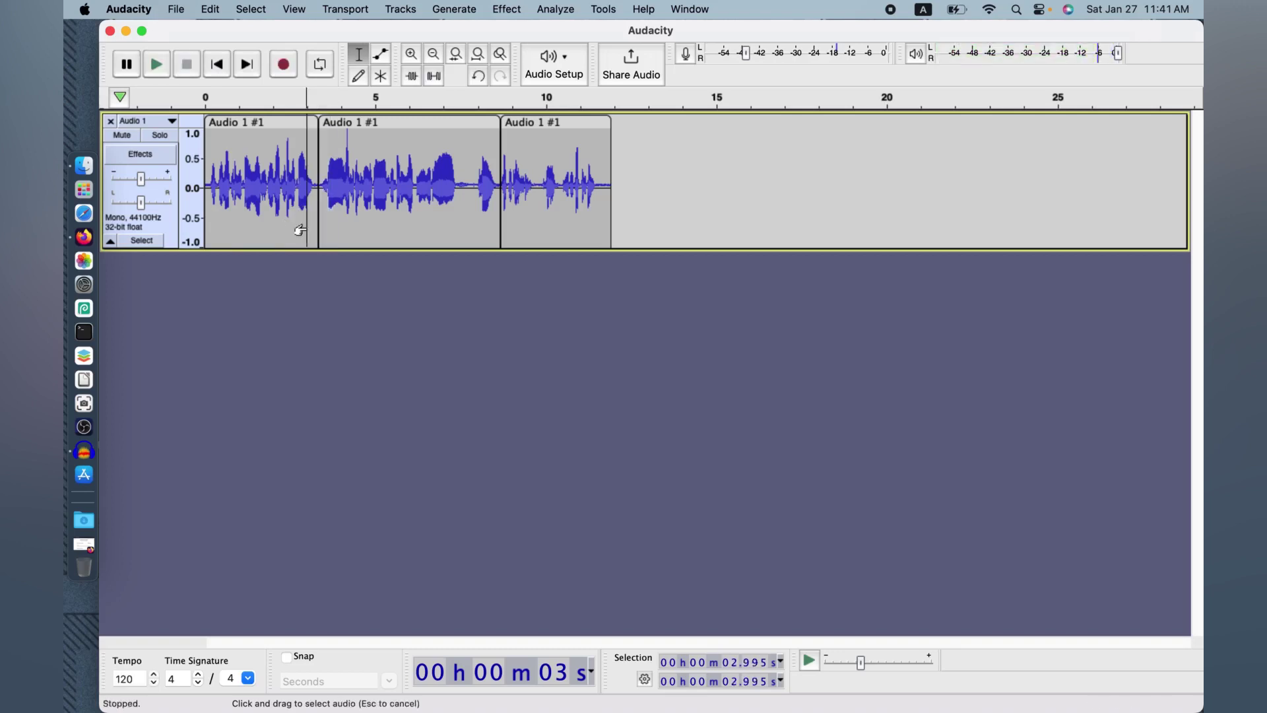
pyautogui.click(205, 107)
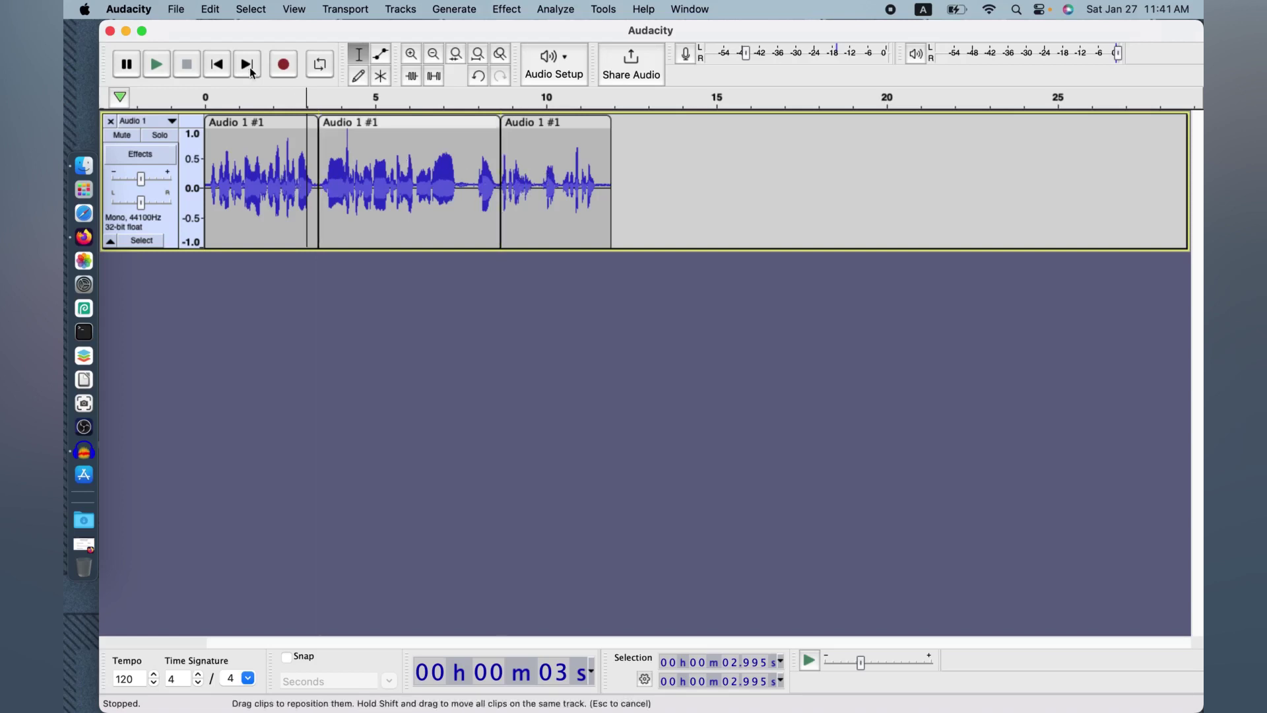
# - Start exporting the audio and choose MP3 Files as the export format
pyautogui.click(177, 11)
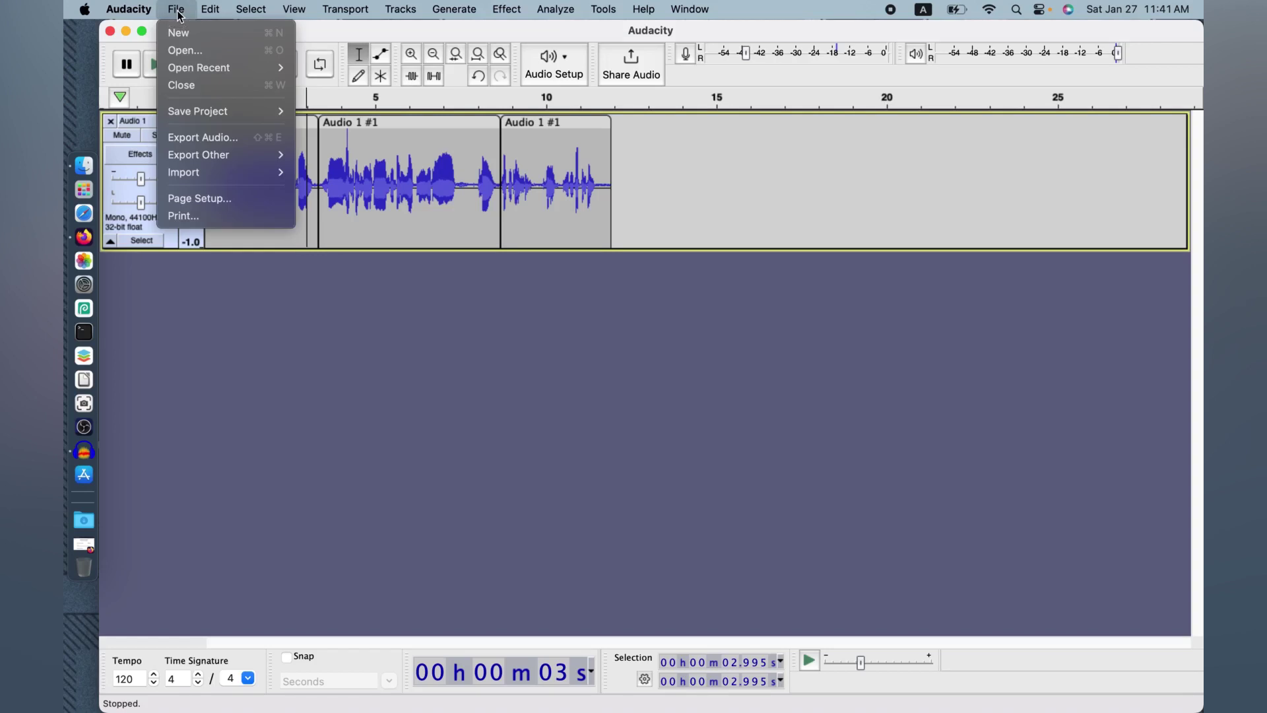
pyautogui.moveTo(219, 112)
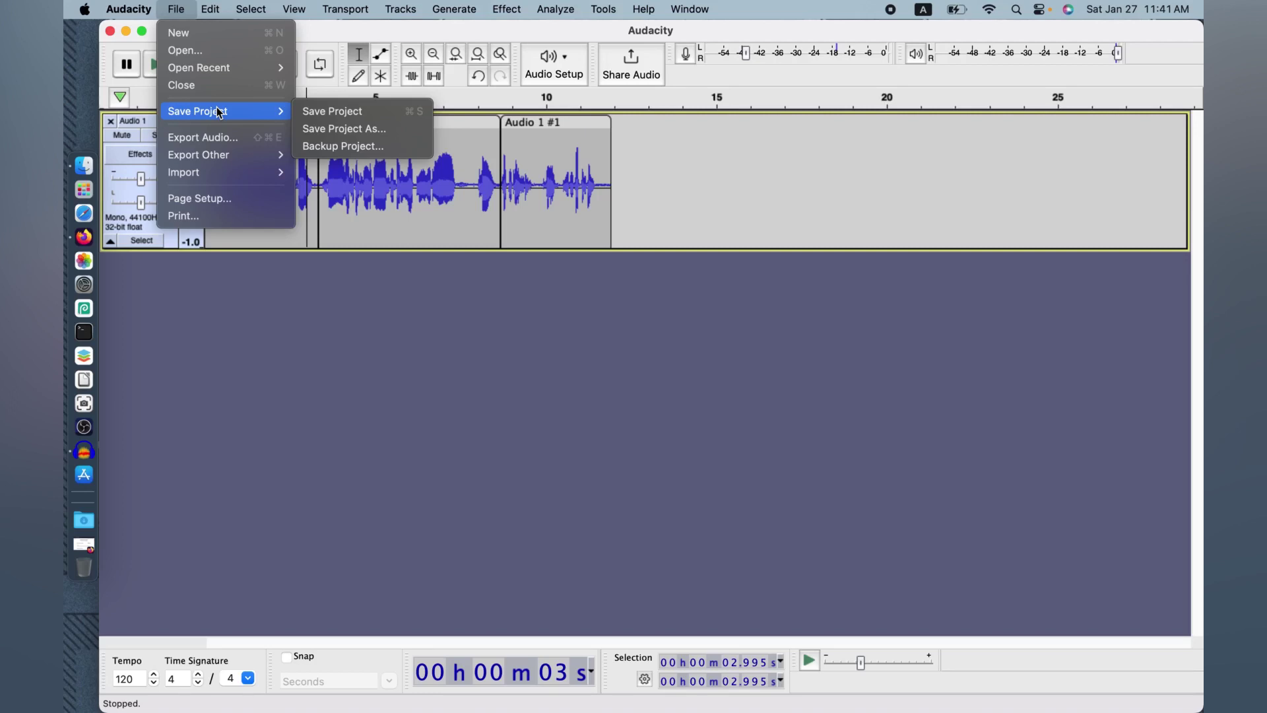
pyautogui.moveTo(230, 156)
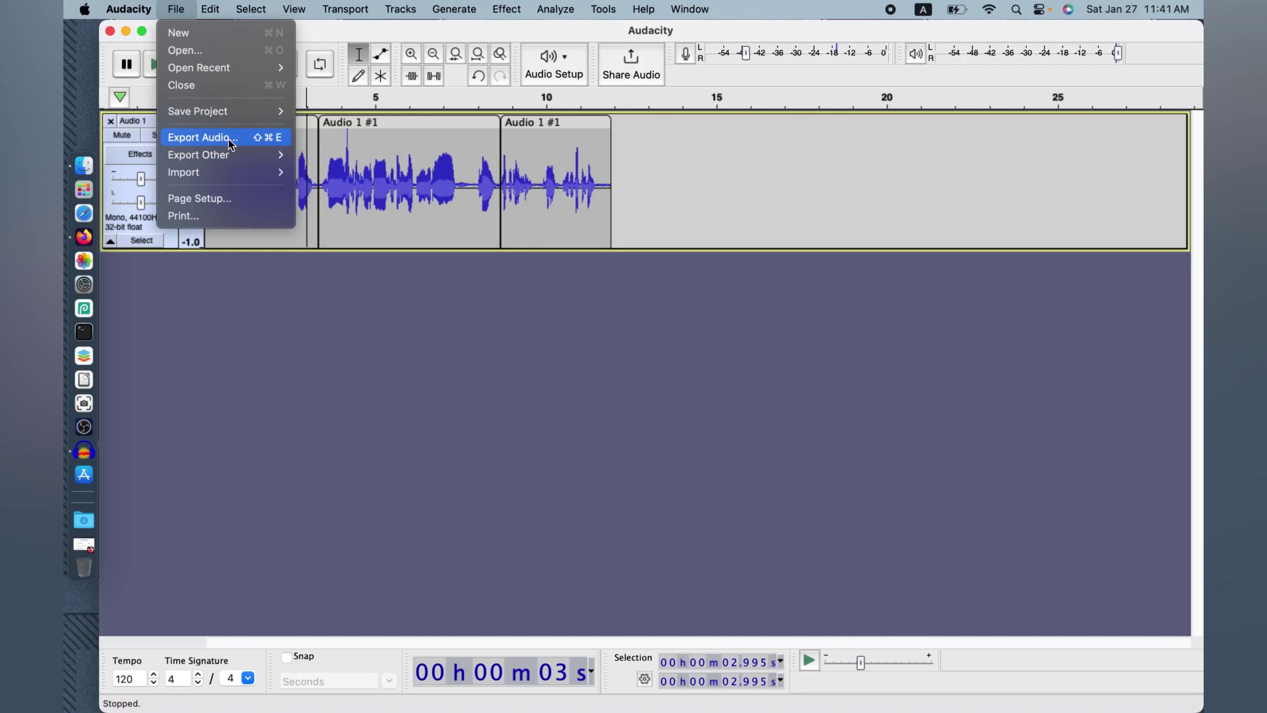
pyautogui.click(216, 137)
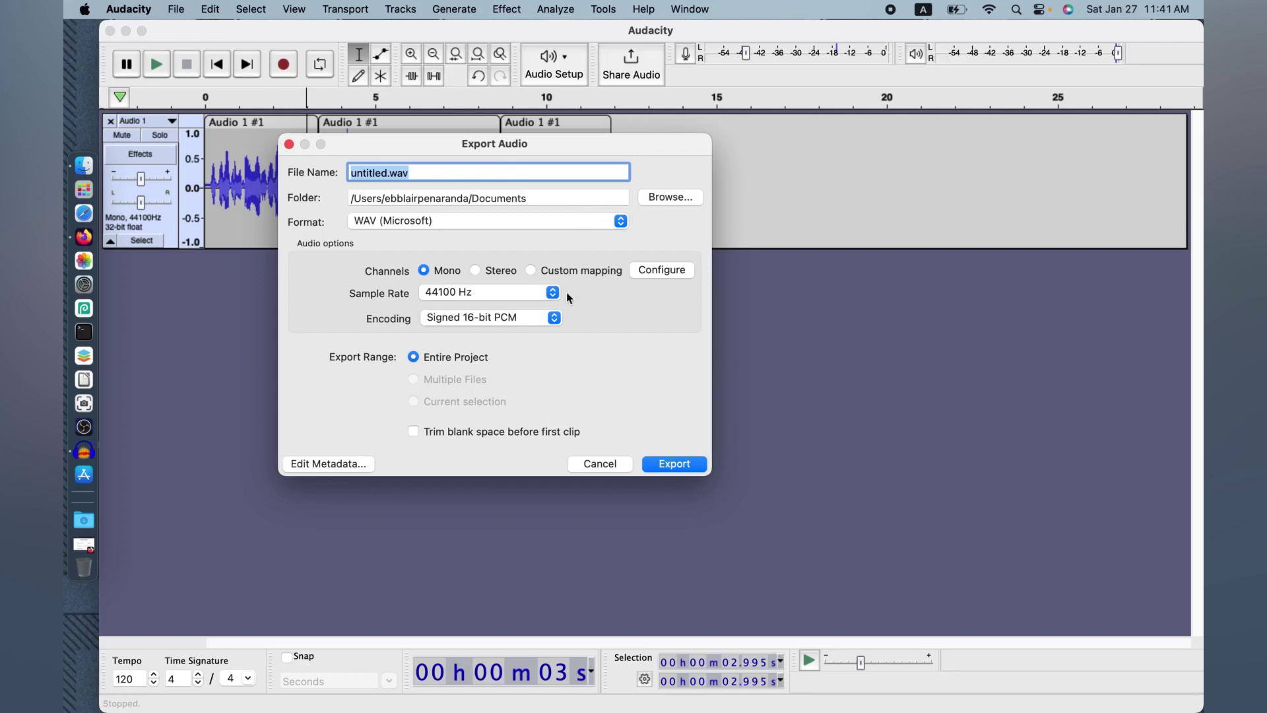
pyautogui.click(624, 223)
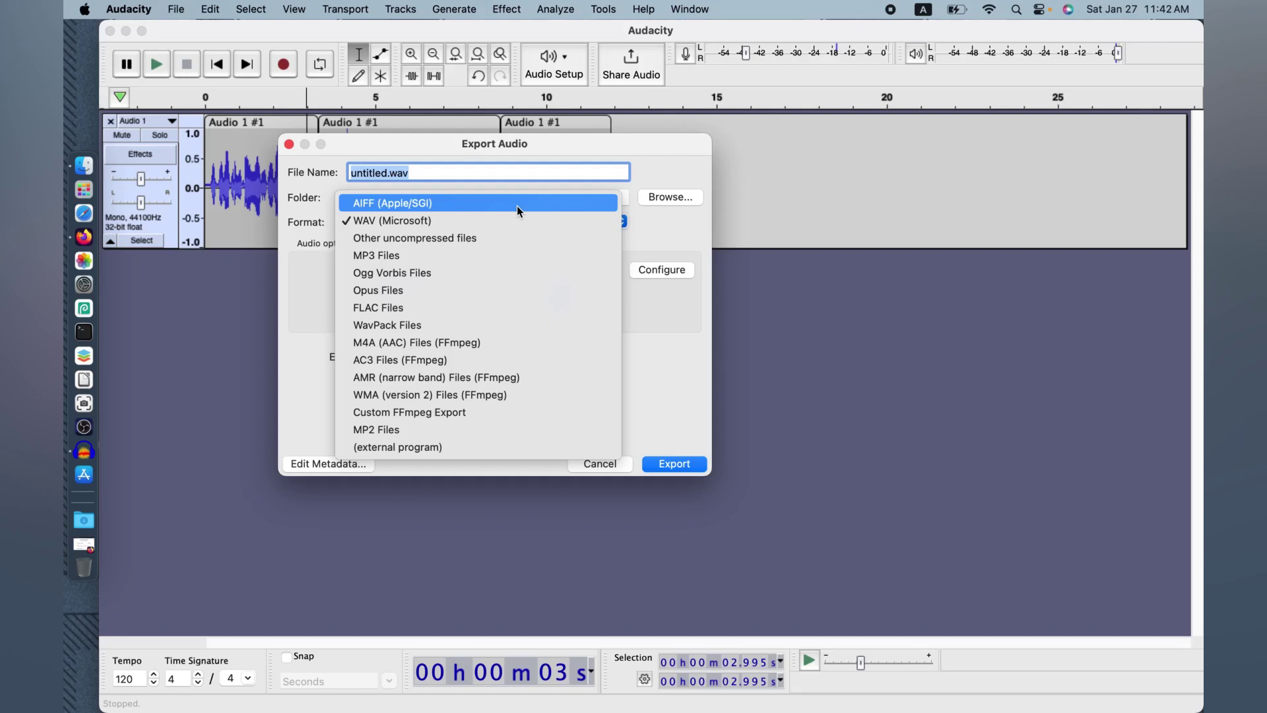
pyautogui.click(479, 256)
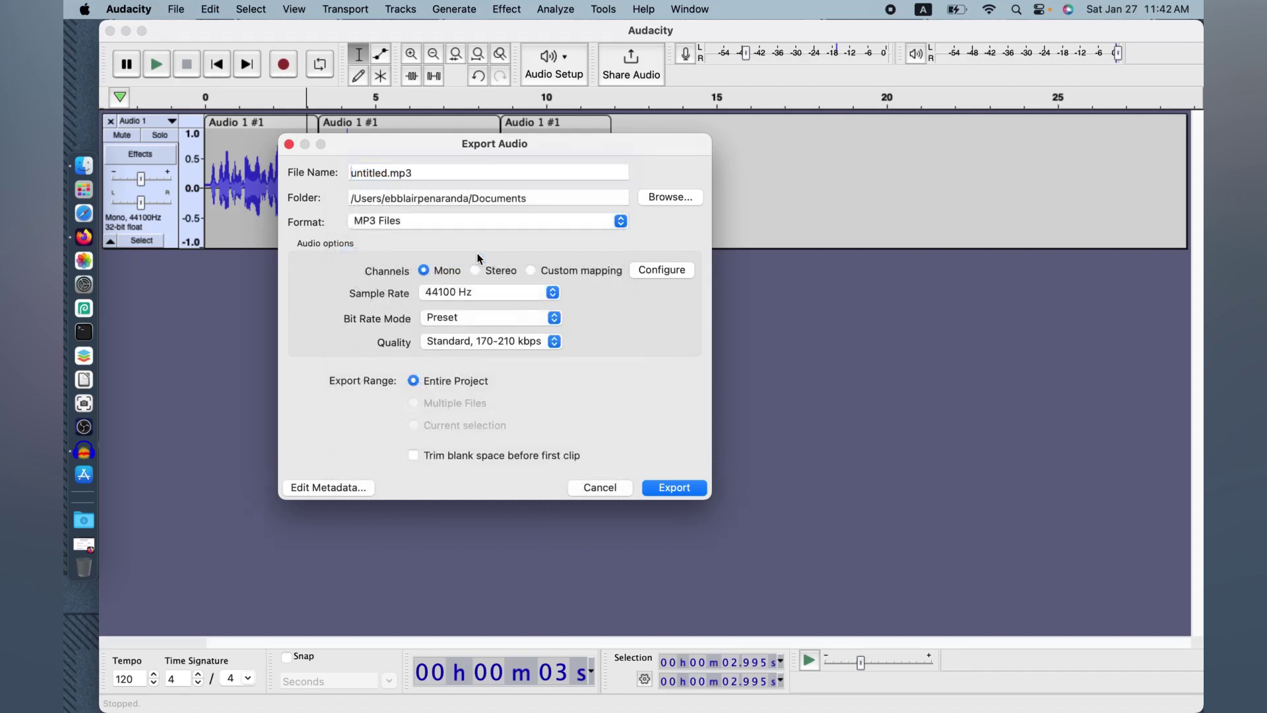
# - Name the exported file test.mp3
pyautogui.click(443, 174)
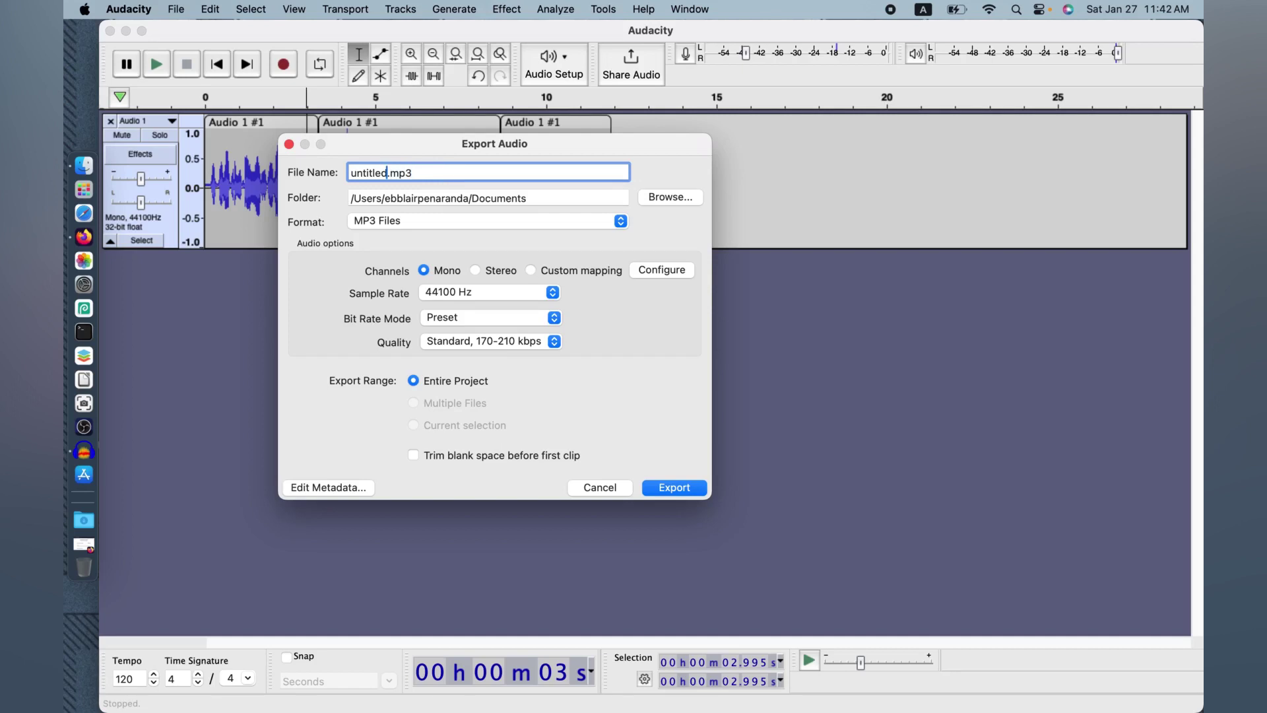
pyautogui.press('BackSpace')
pyautogui.press('BackSpace')
pyautogui.press('BackSpace')
pyautogui.press('BackSpace')
pyautogui.press('BackSpace')
pyautogui.press('BackSpace')
pyautogui.press('BackSpace')
pyautogui.press('BackSpace')
pyautogui.write('test')
# - Review the bit rate and quality options, keep Preset and Standard, 170-210 kbps, and export the entire project
pyautogui.click(520, 321)
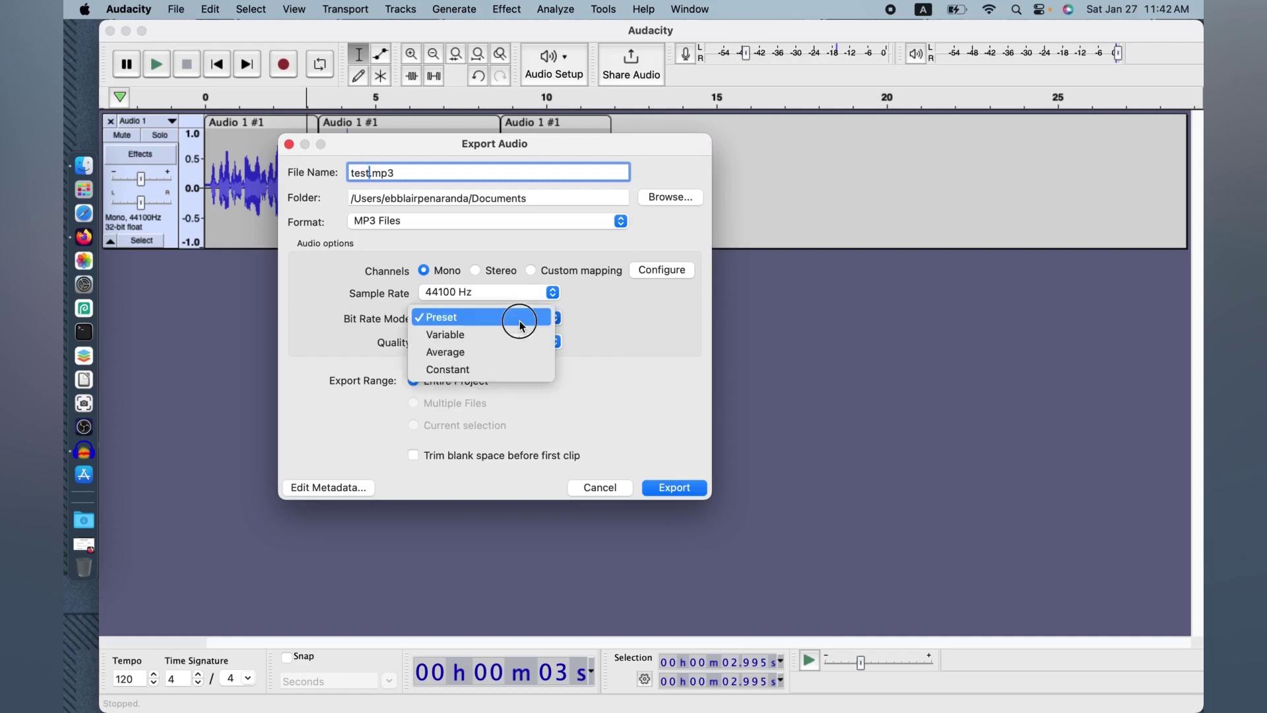
pyautogui.click(575, 310)
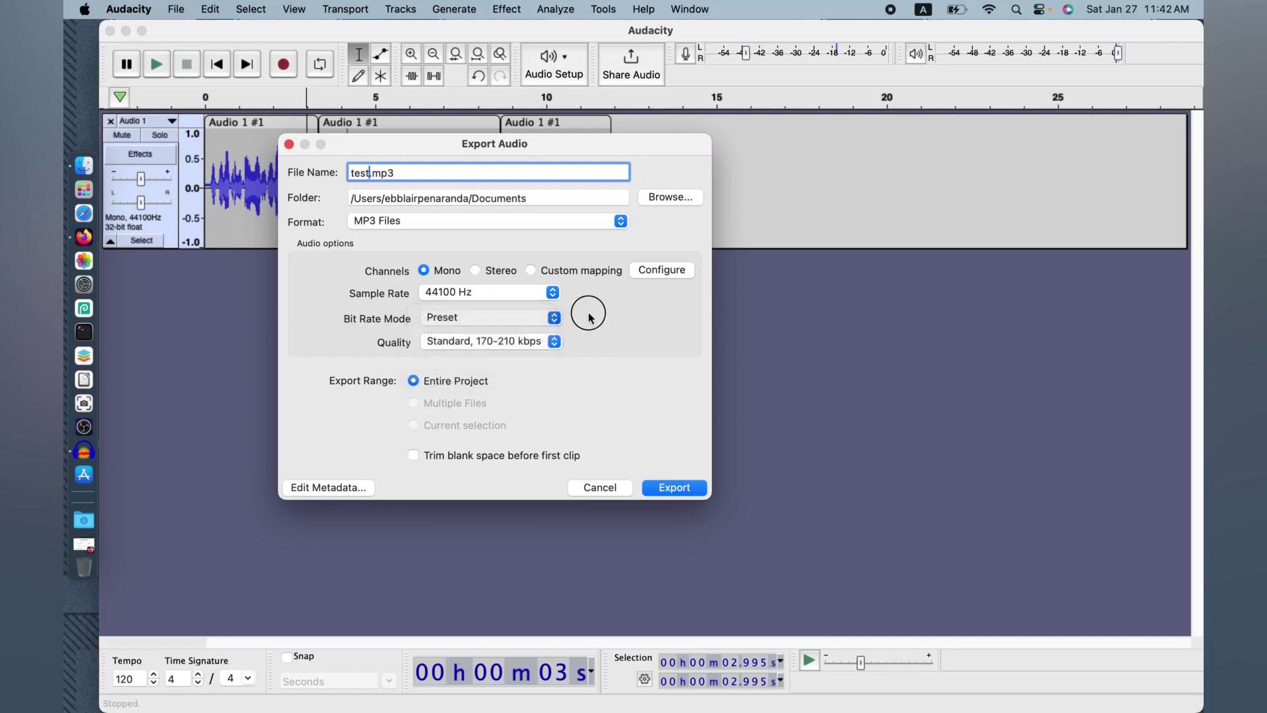
pyautogui.click(527, 344)
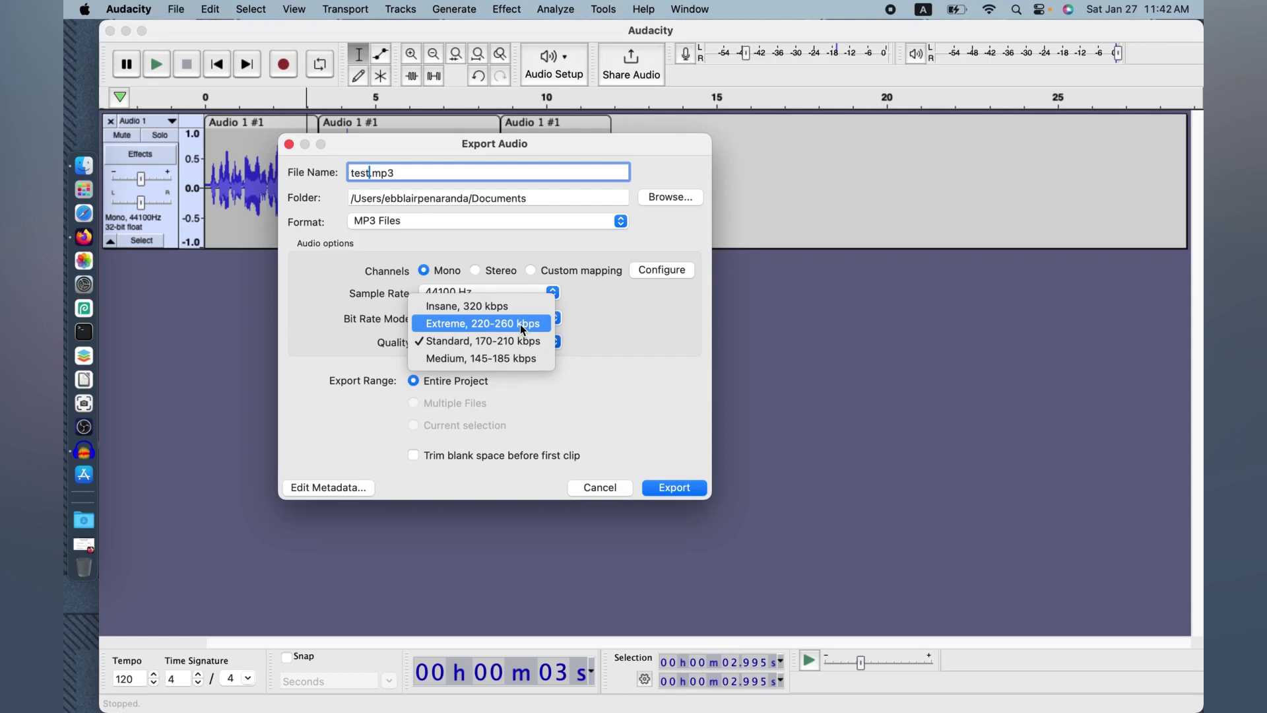
pyautogui.click(601, 328)
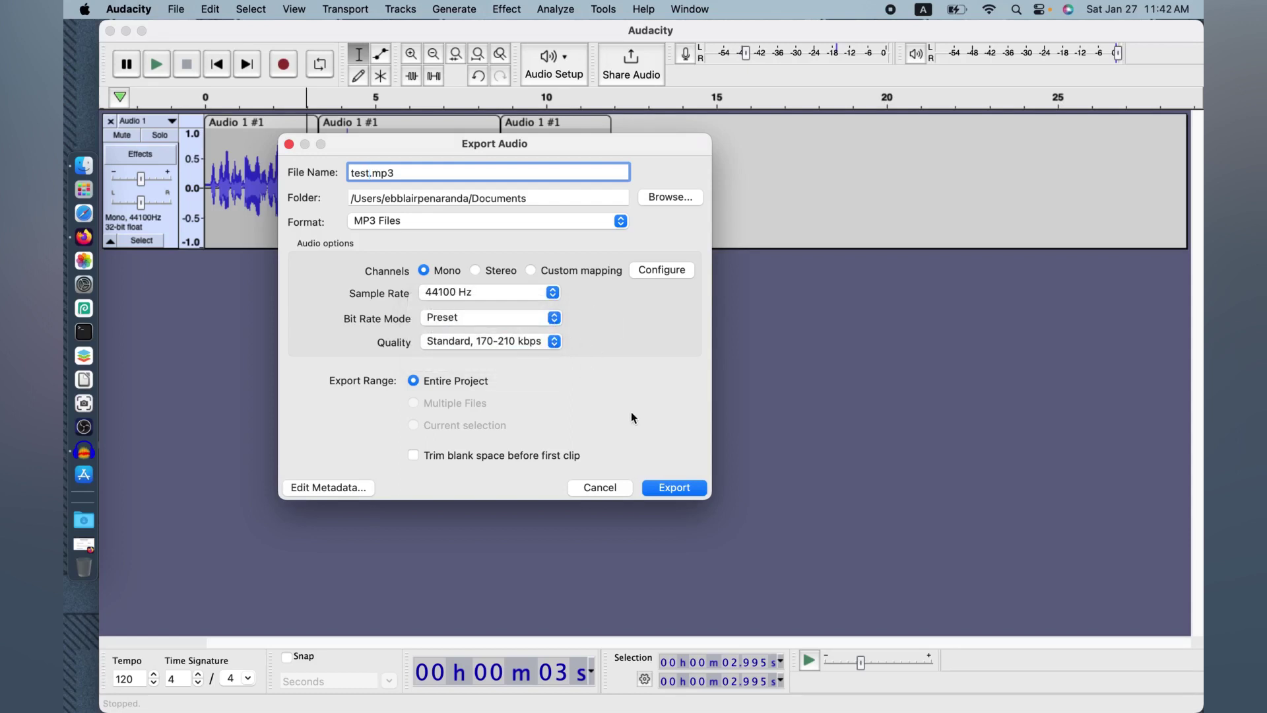
pyautogui.click(671, 488)
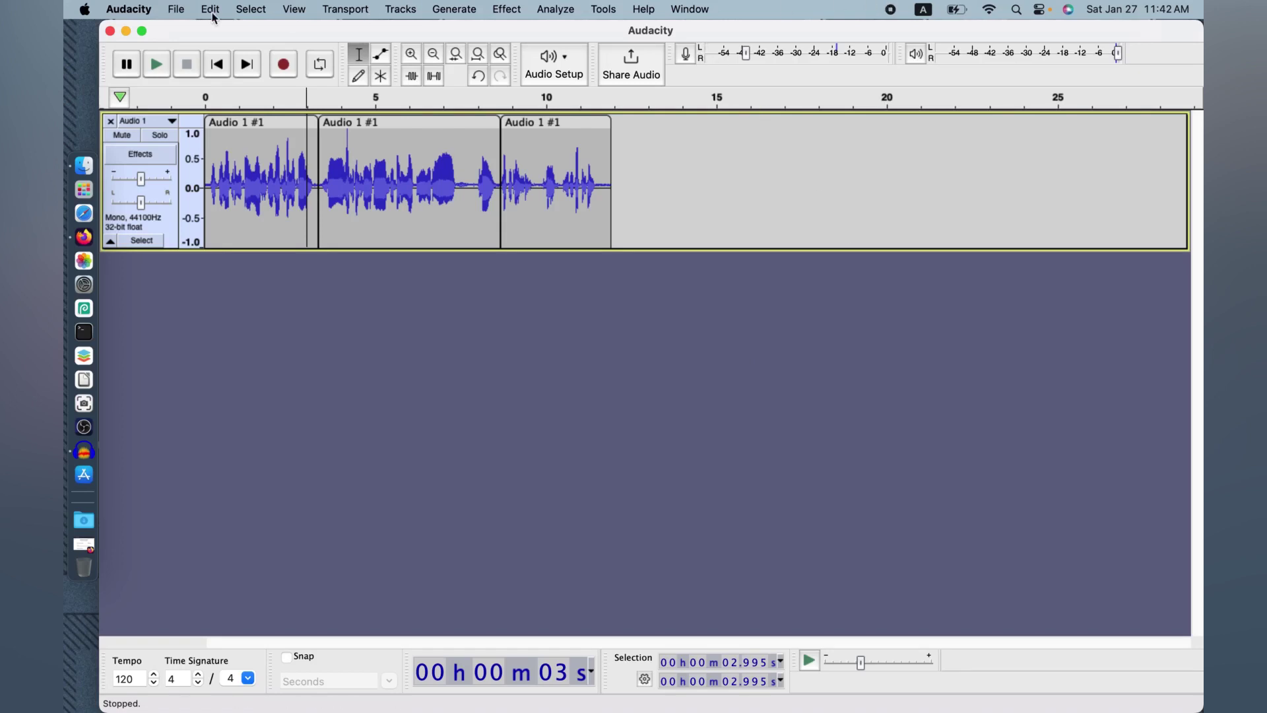
# - Minimize the project window and open the exported test.mp3 from the Documents folder in Finder
pyautogui.click(126, 32)
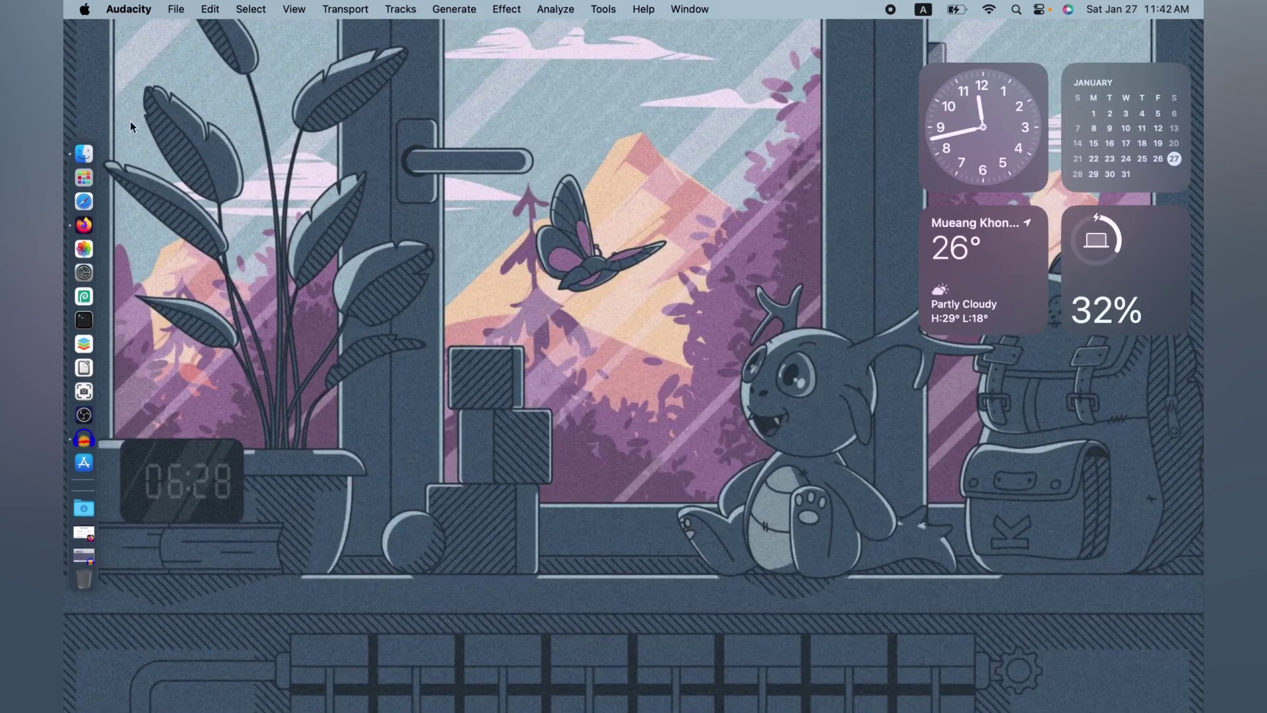
pyautogui.click(83, 157)
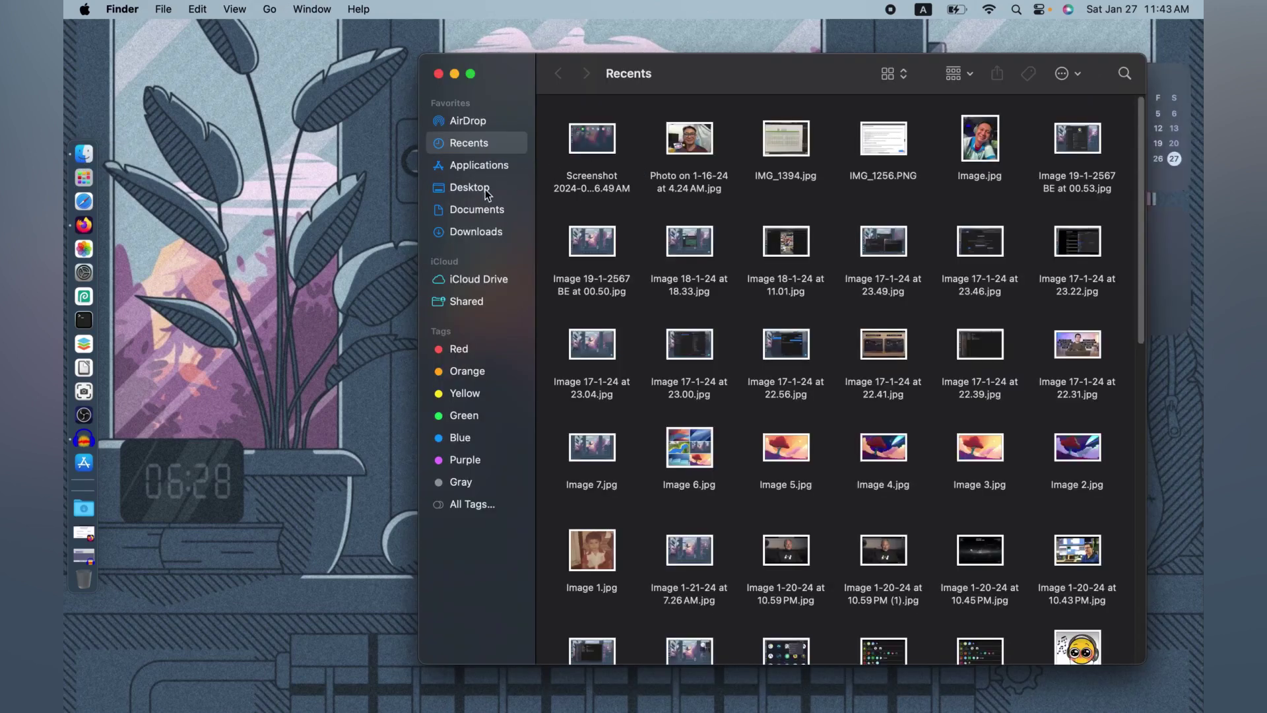
pyautogui.click(481, 210)
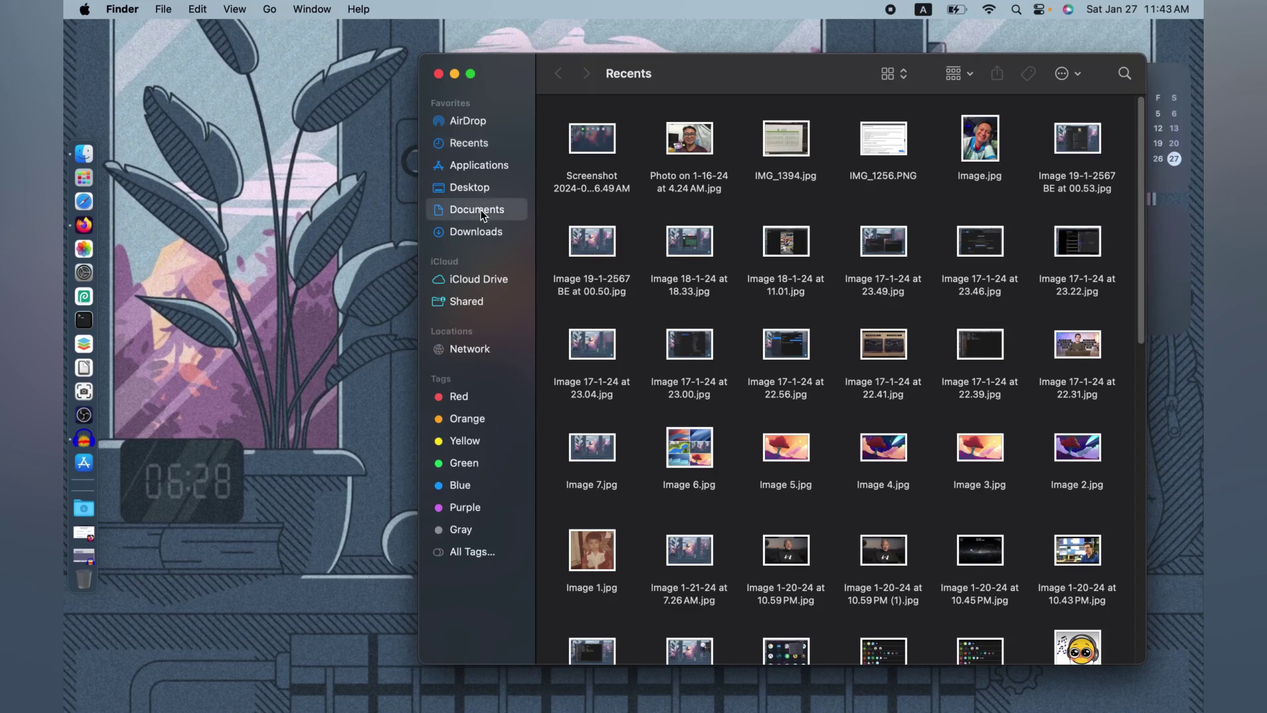
pyautogui.moveTo(984, 610)
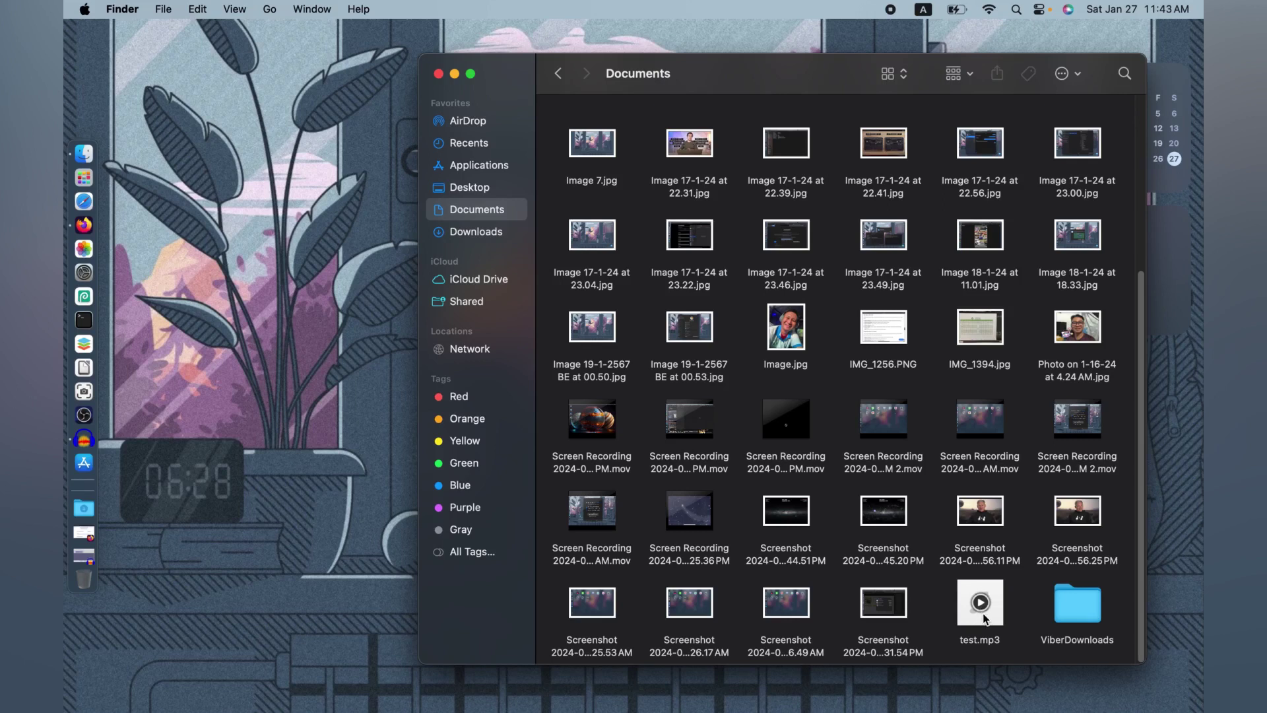
pyautogui.click(985, 619)
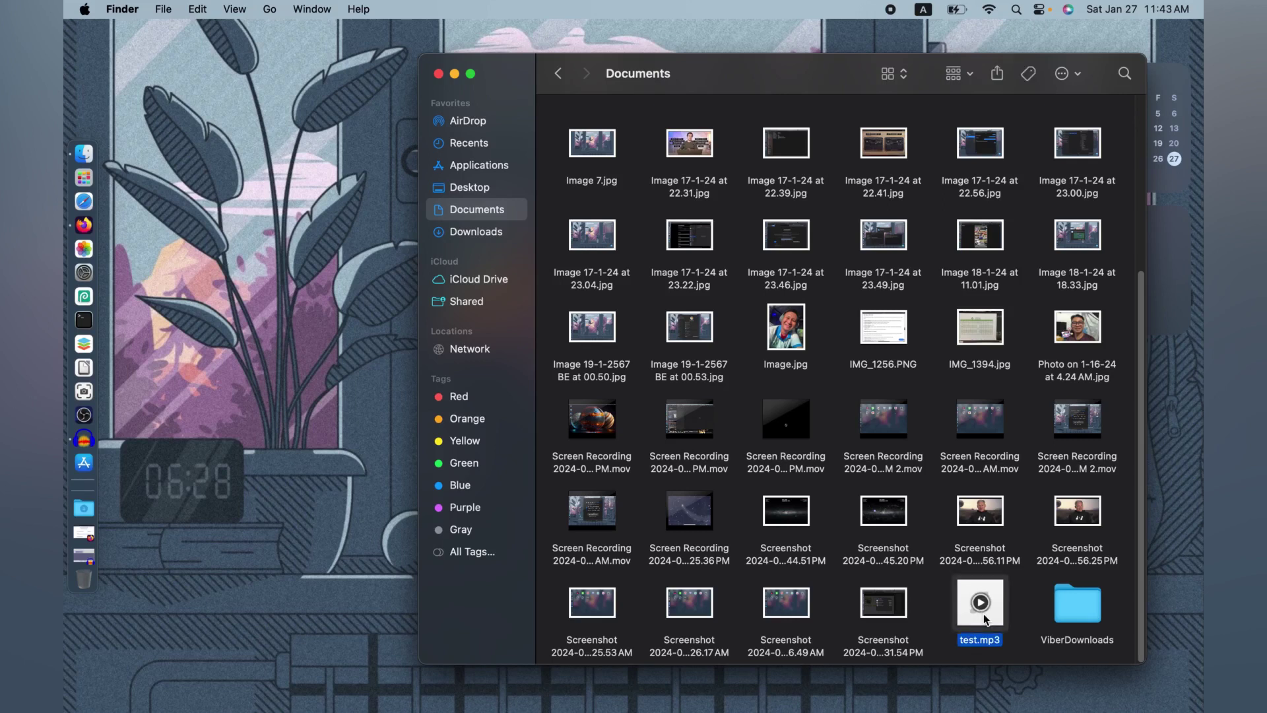
pyautogui.doubleClick(983, 619)
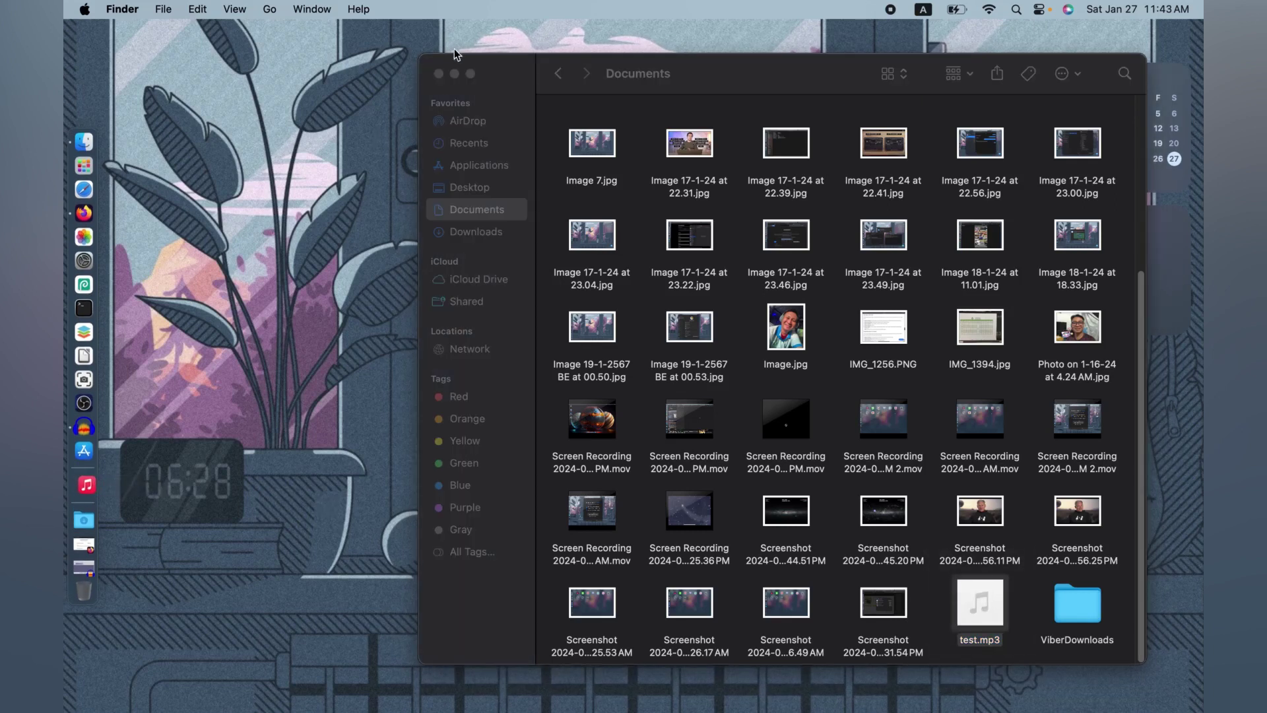
# - Listen to test.mp3 in the Music app, adjusting the system volume, and close the player window
pyautogui.click(455, 75)
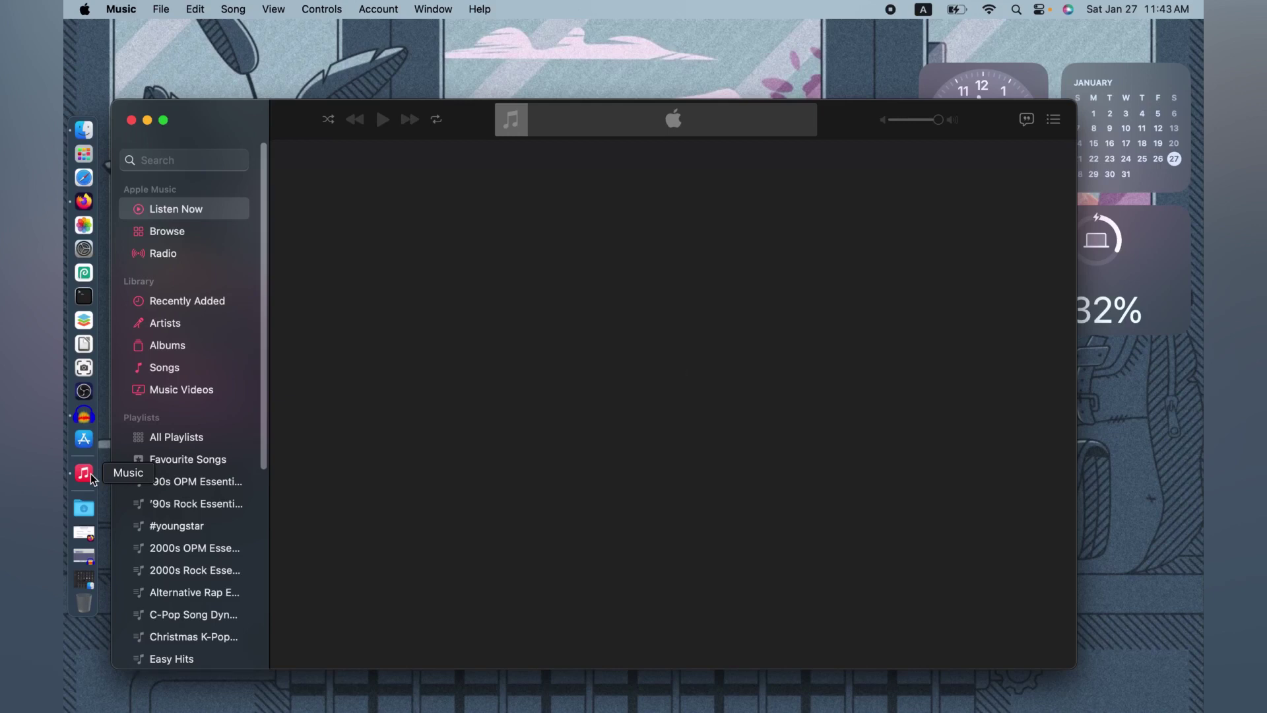
pyautogui.press('XF86AudioRaiseVolume')
pyautogui.press('XF86AudioRaiseVolume')
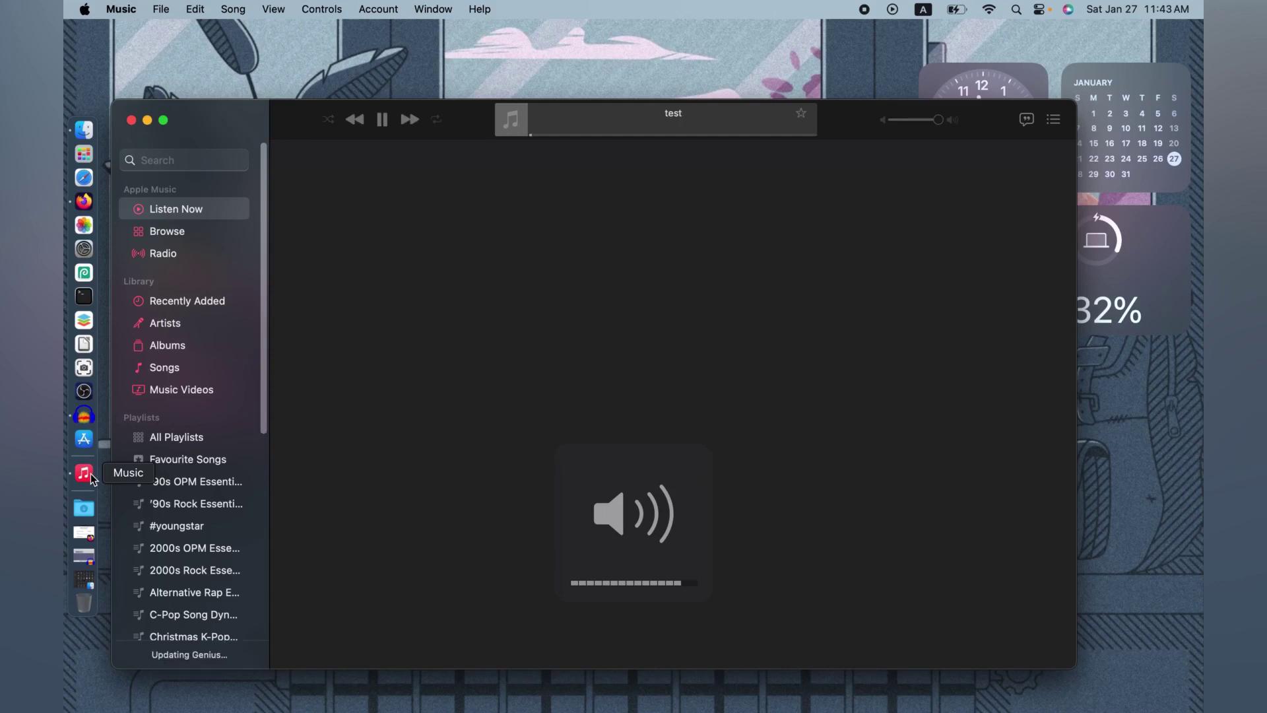
pyautogui.press('XF86AudioLowerVolume')
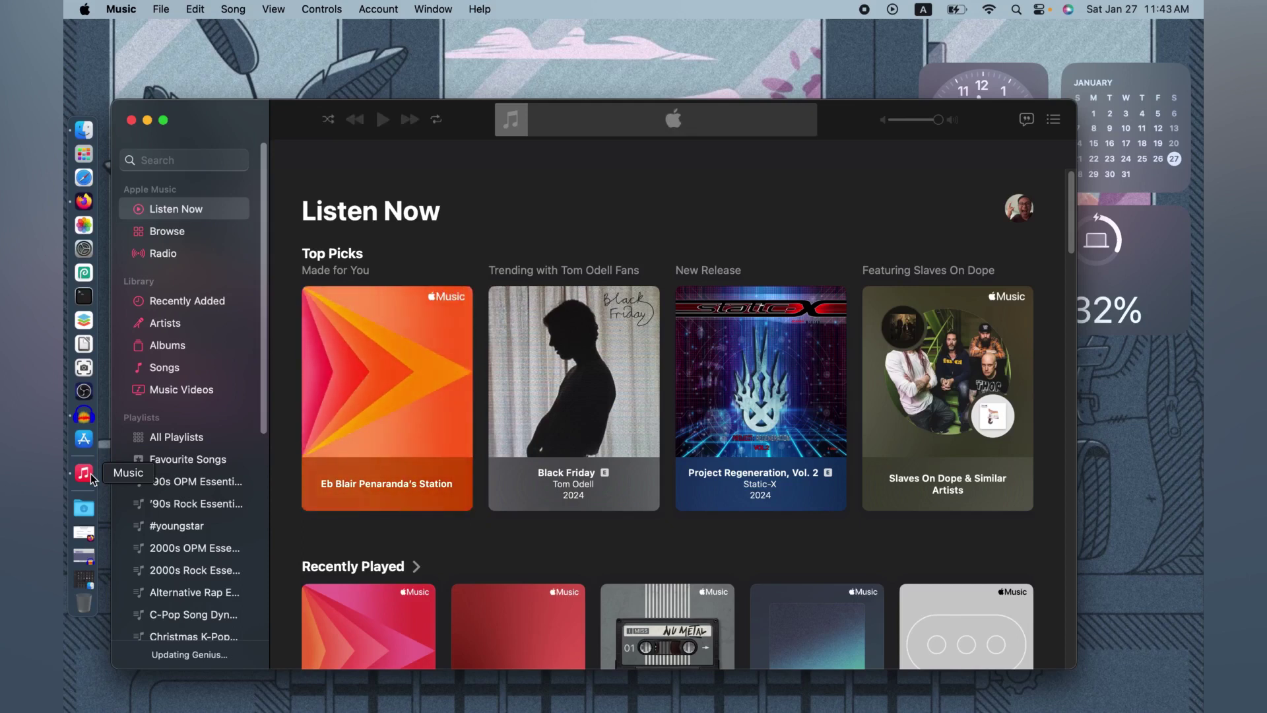
pyautogui.click(132, 121)
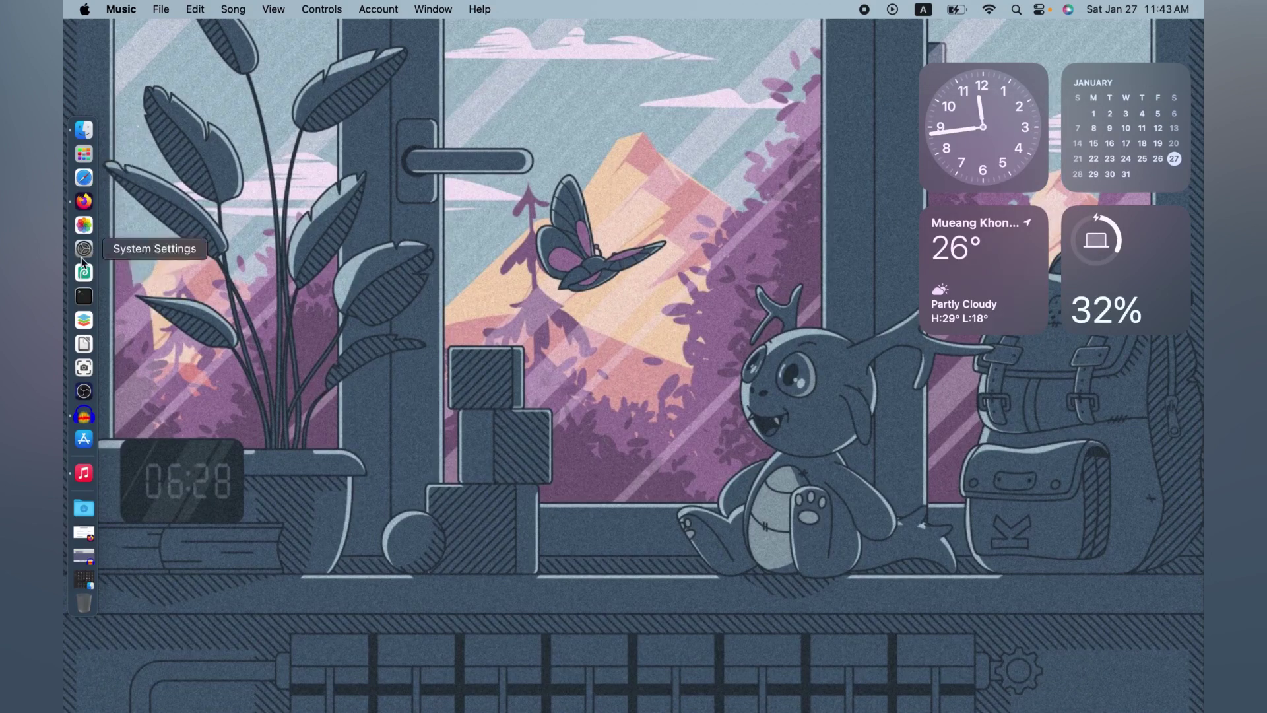
# - Return to Audacity and save the project as test in the Documents folder, as an AUP3 project file
pyautogui.click(84, 416)
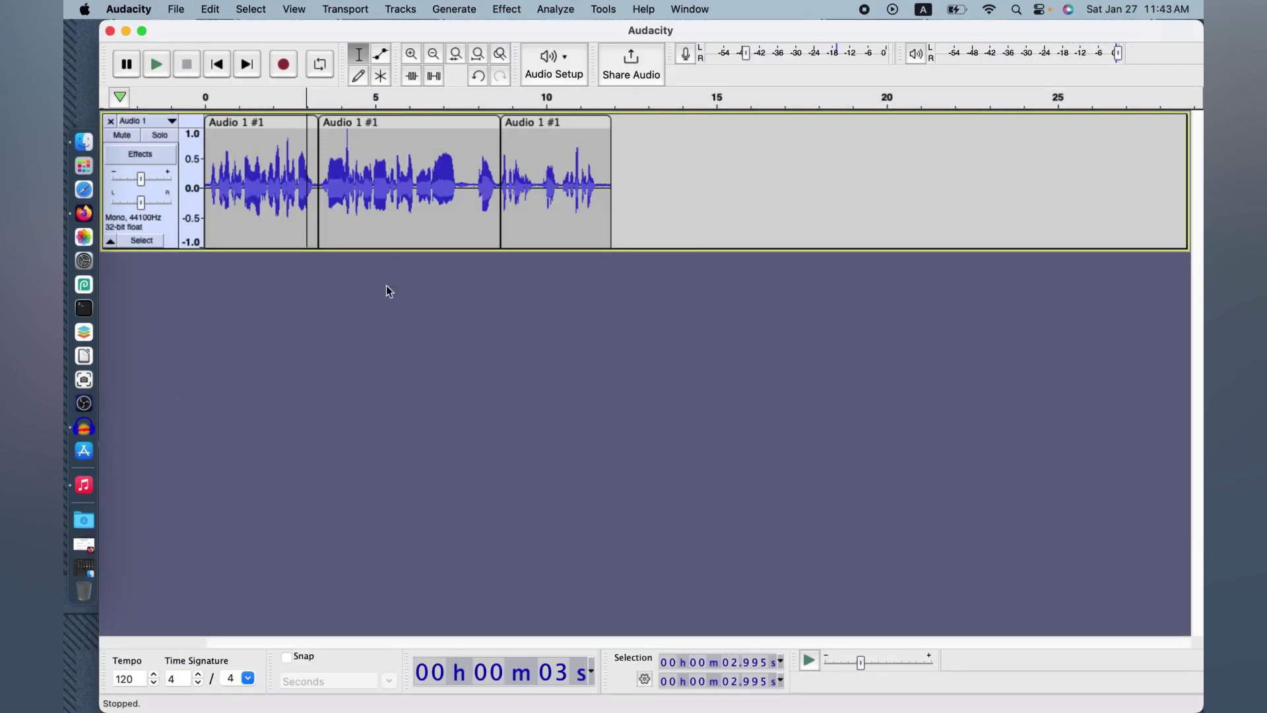
pyautogui.click(175, 13)
pyautogui.moveTo(182, 116)
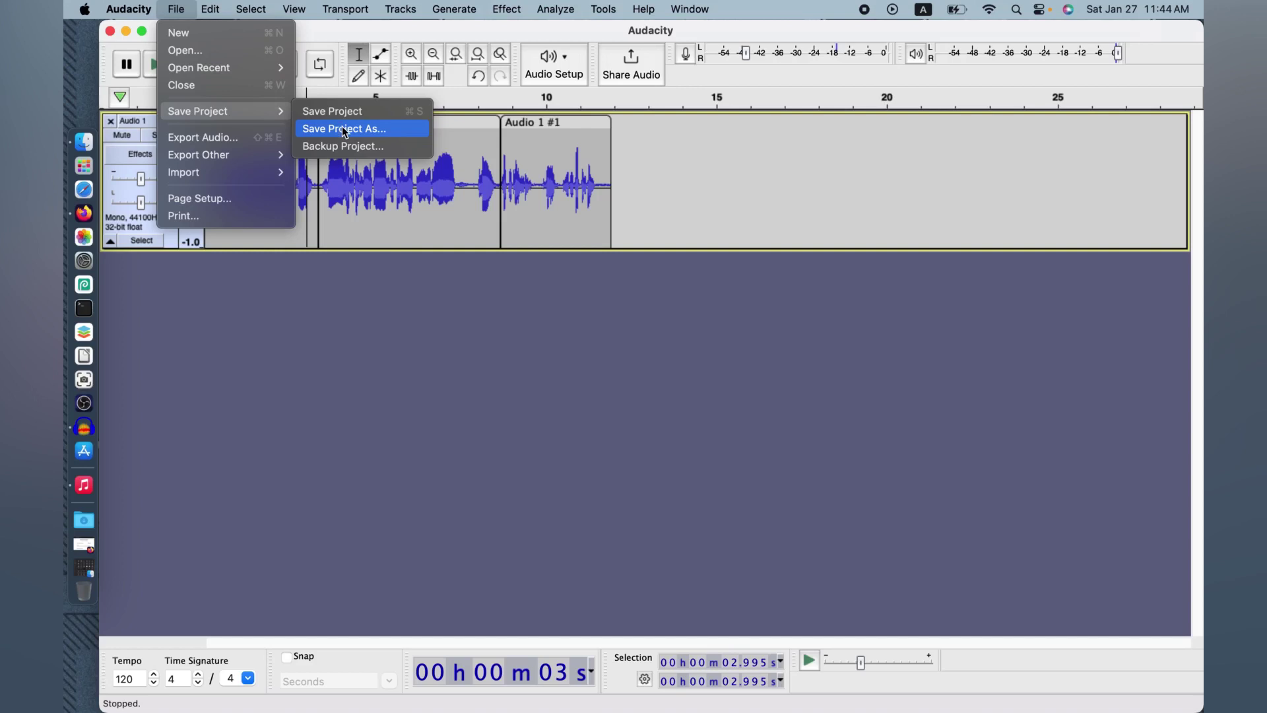
pyautogui.click(400, 136)
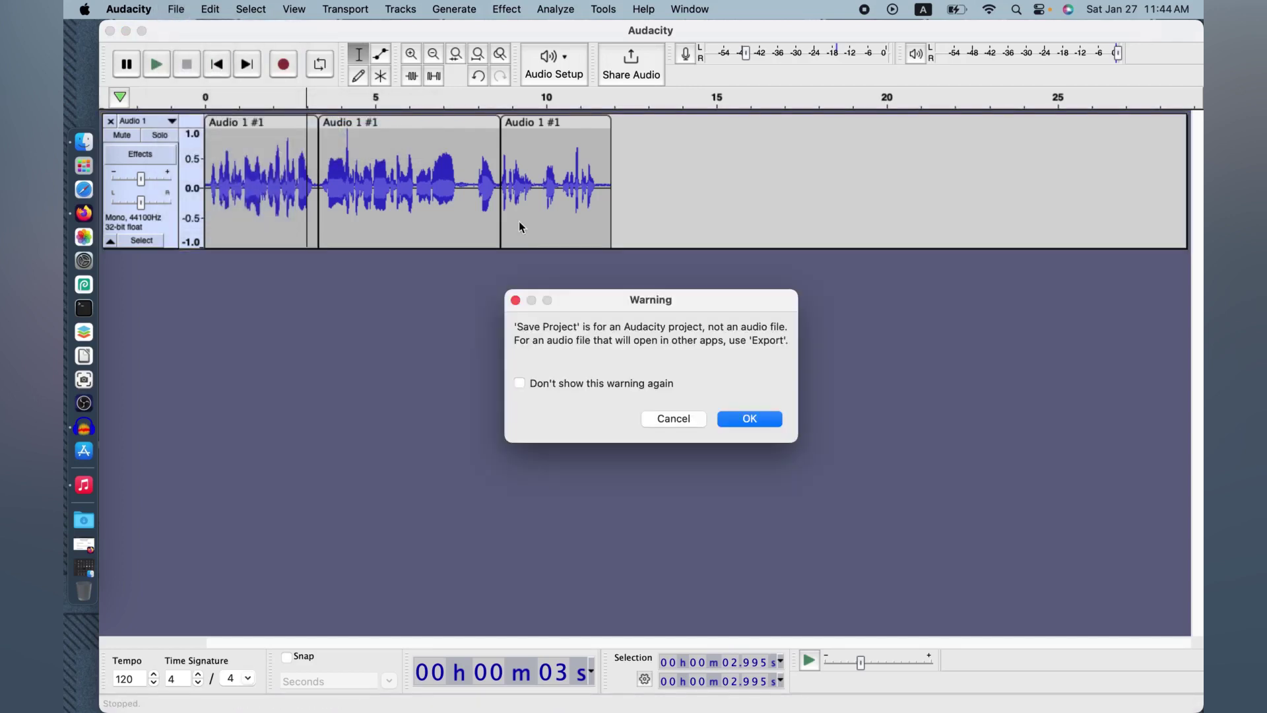
pyautogui.click(737, 417)
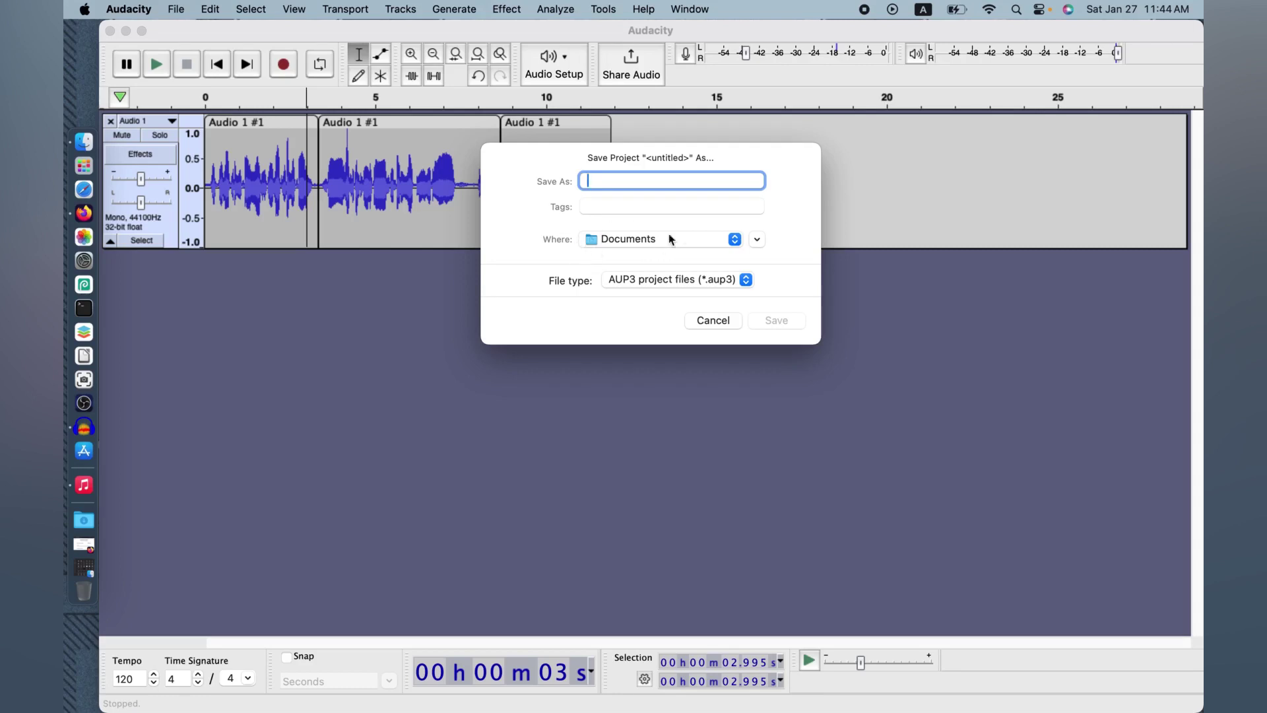
pyautogui.click(702, 279)
pyautogui.click(772, 283)
pyautogui.write('test')
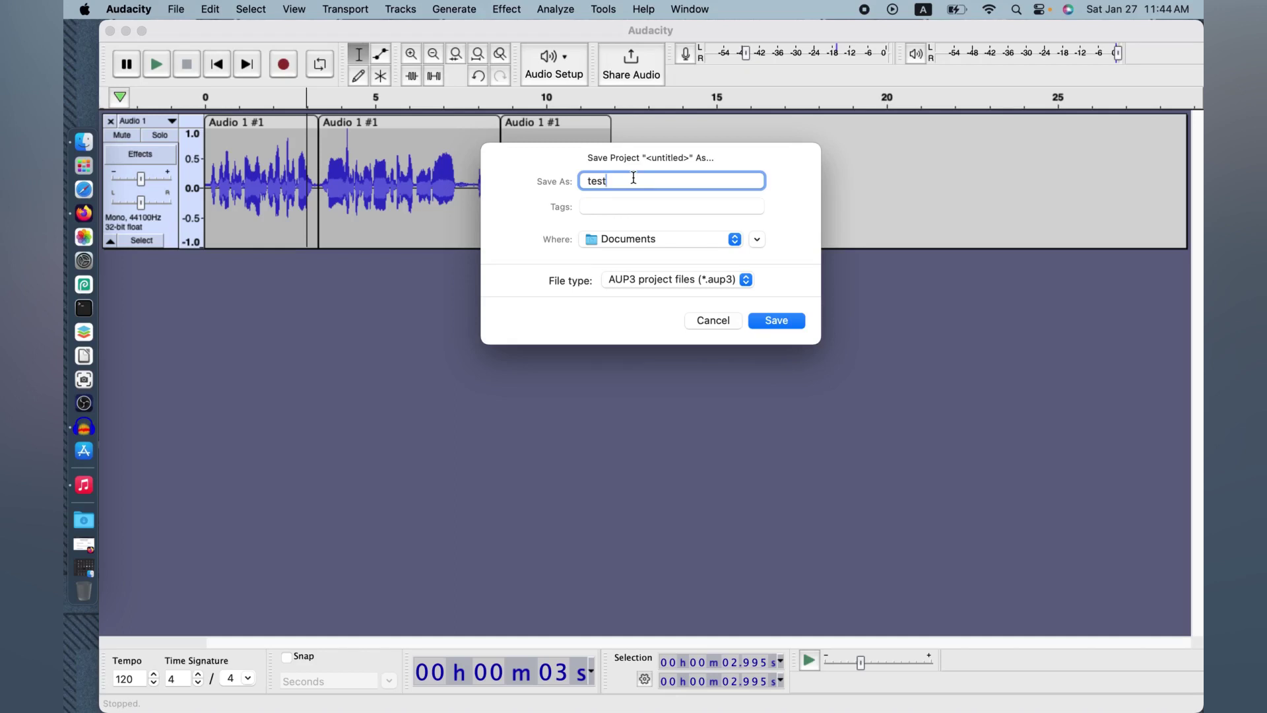
pyautogui.click(779, 321)
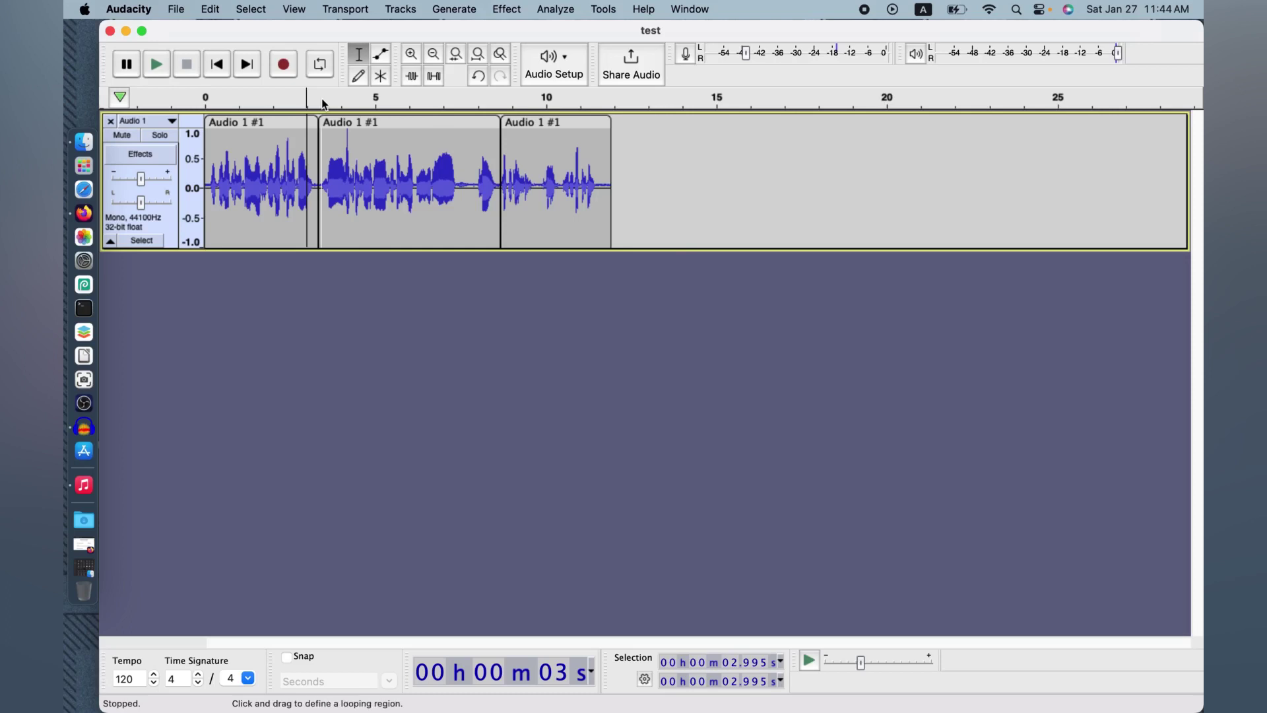
# - Close the project window and reopen the saved project from the recent files in a fresh Audacity window
pyautogui.click(111, 31)
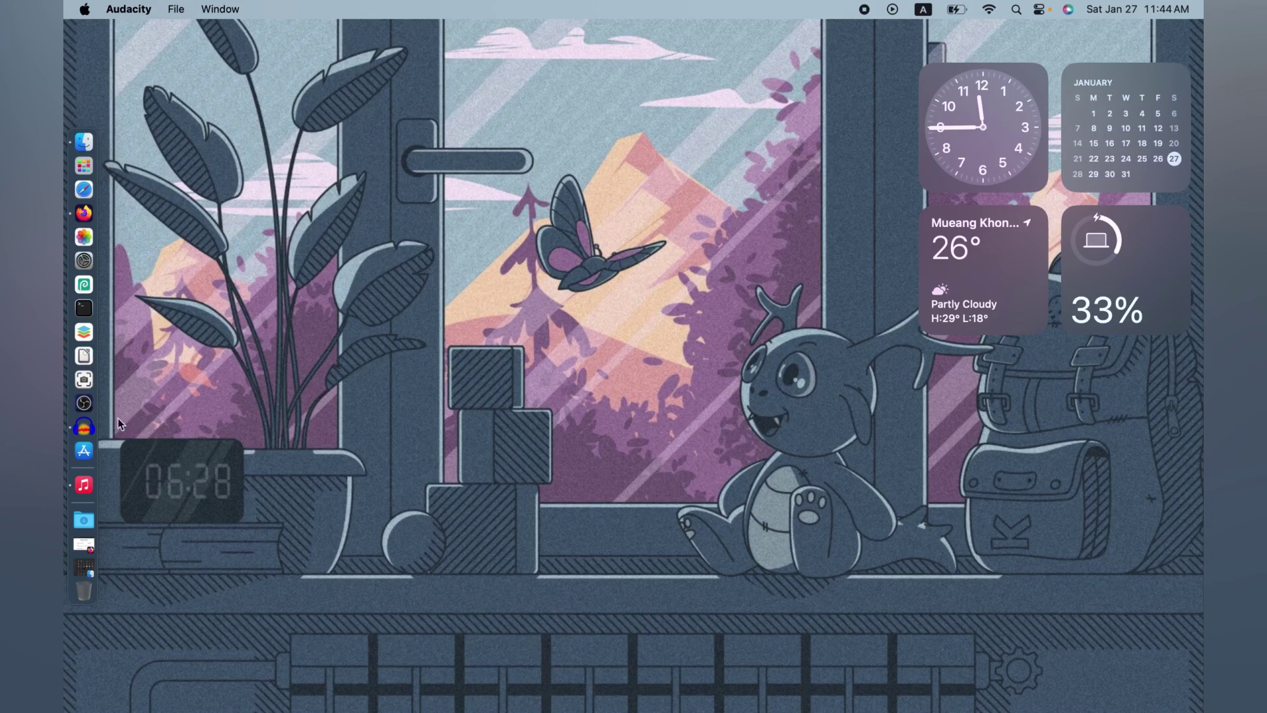
pyautogui.click(83, 431)
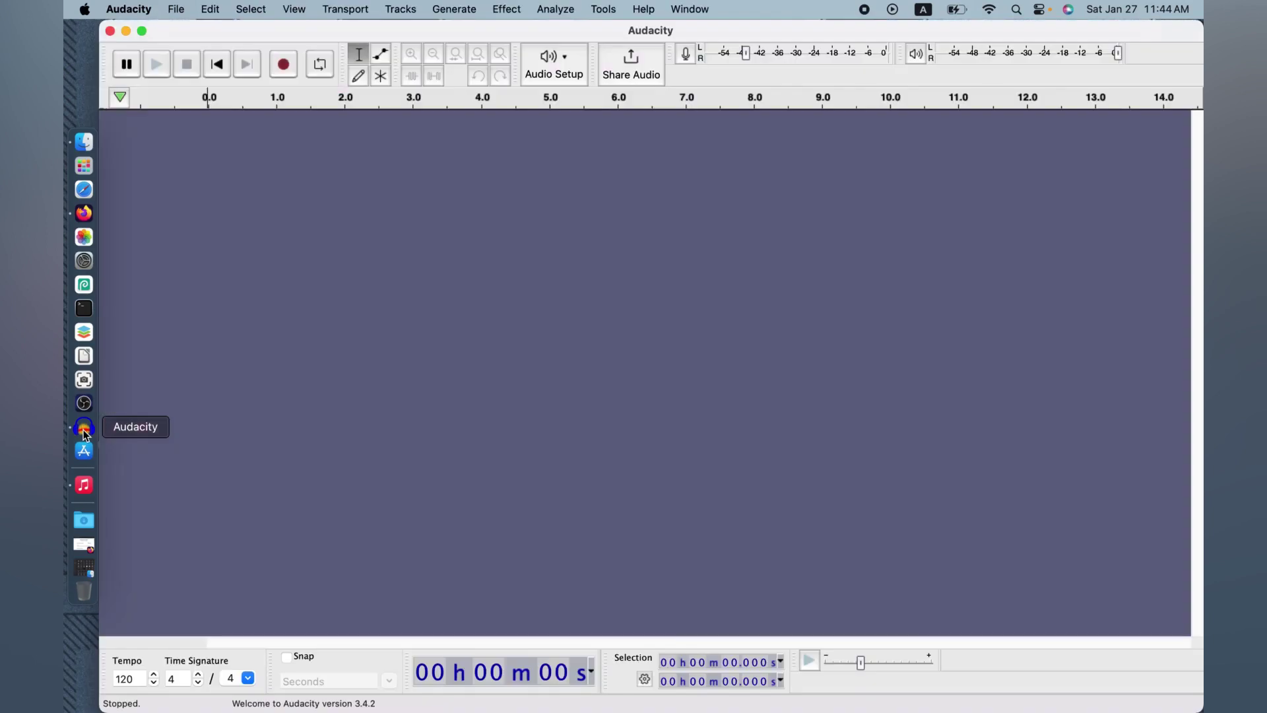
pyautogui.click(175, 9)
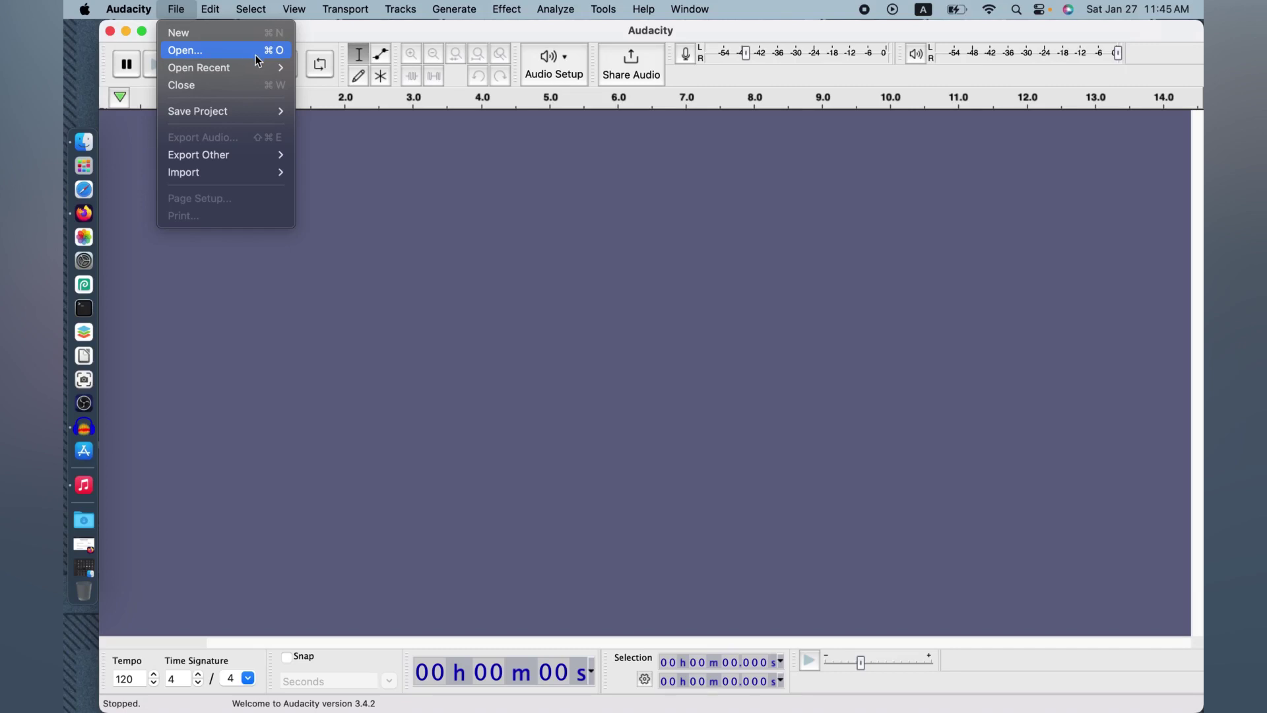
pyautogui.moveTo(264, 67)
pyautogui.click(351, 73)
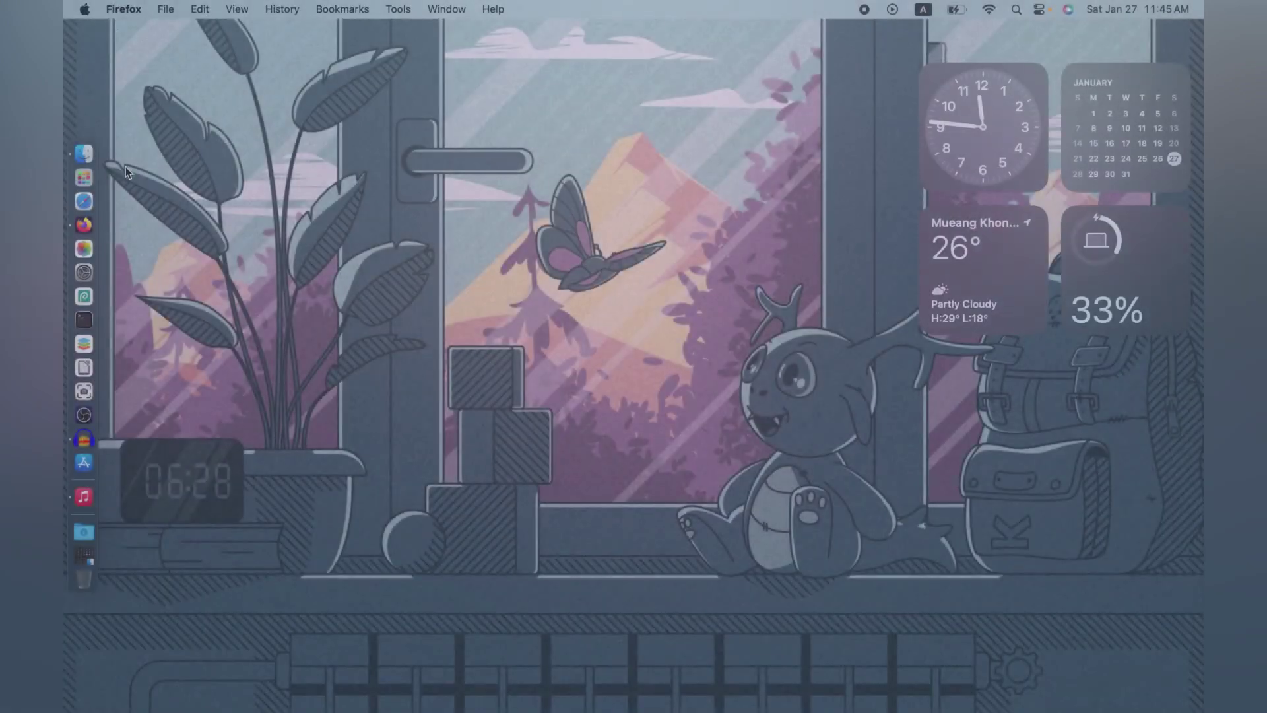
# - Quit Audacity, Firefox and Music
pyautogui.rightClick(84, 439)
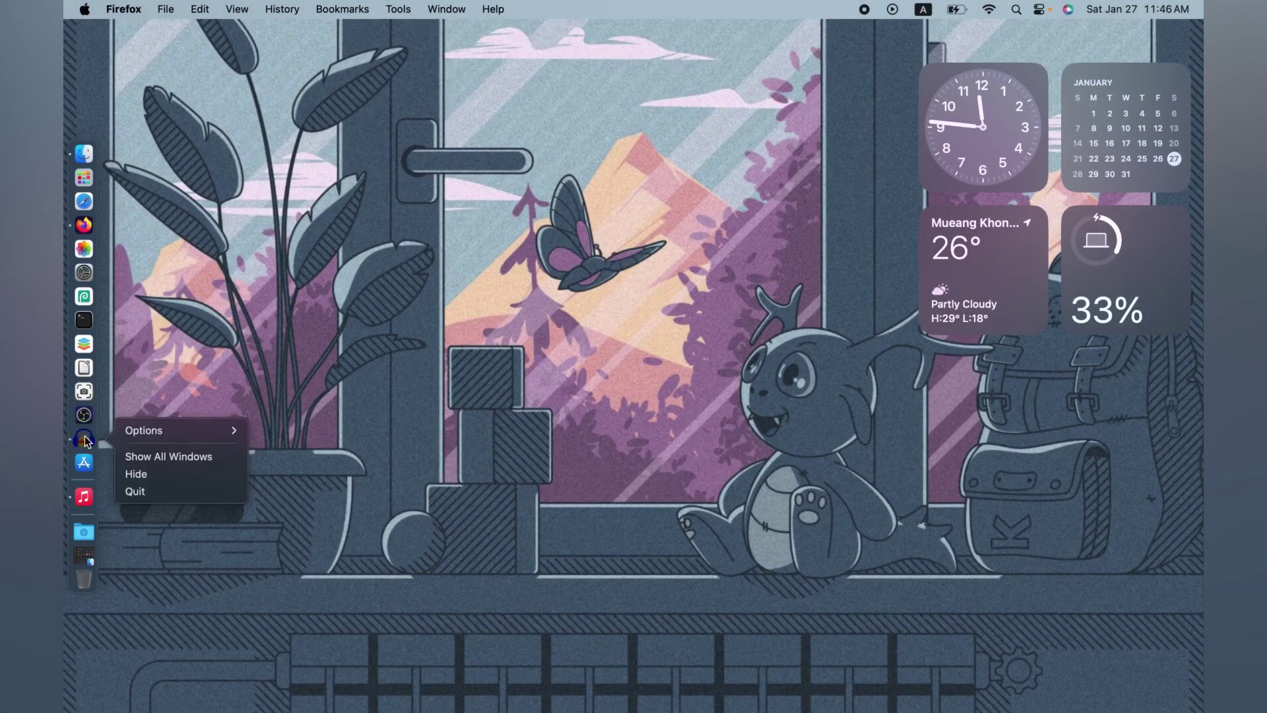
pyautogui.click(127, 490)
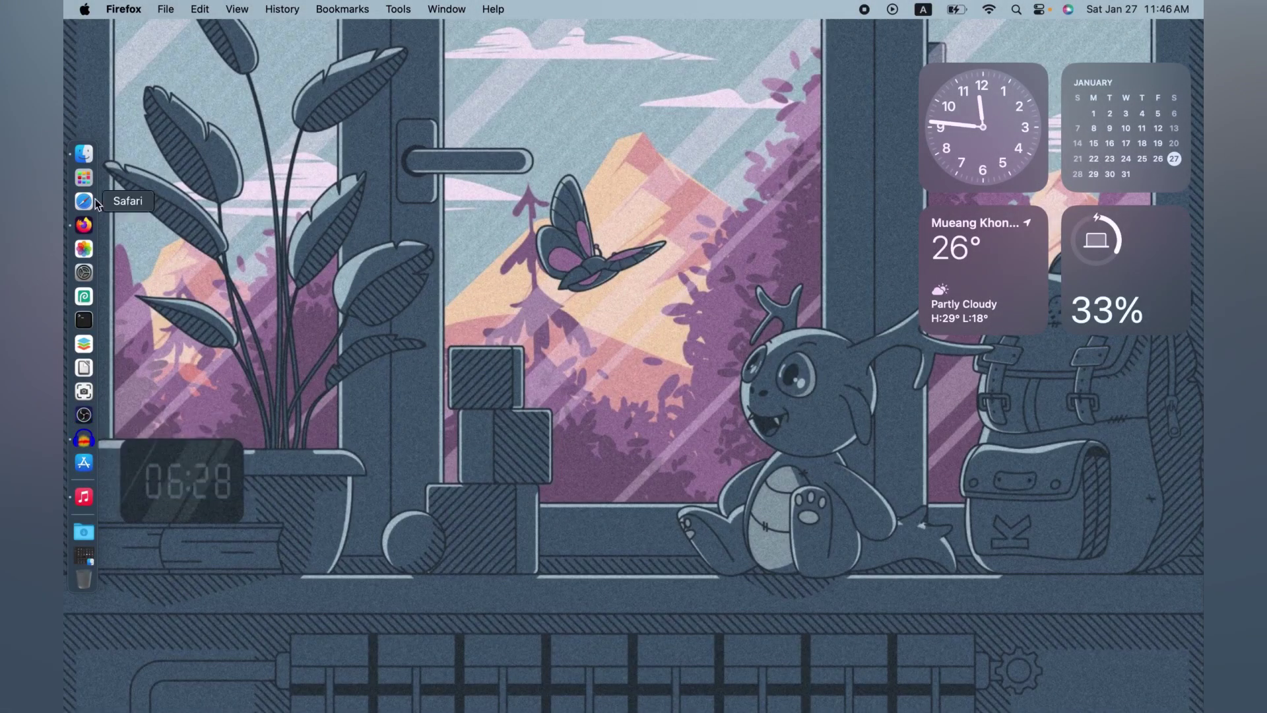
pyautogui.rightClick(82, 227)
pyautogui.click(162, 320)
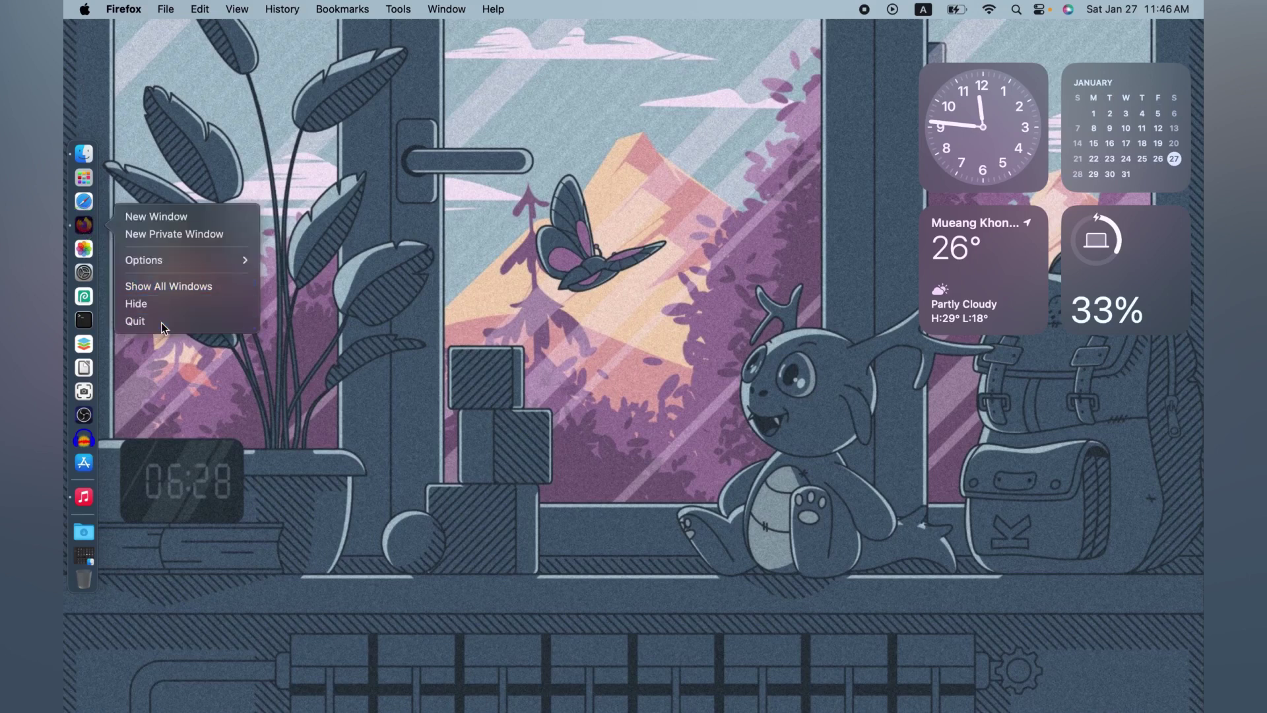
pyautogui.rightClick(84, 496)
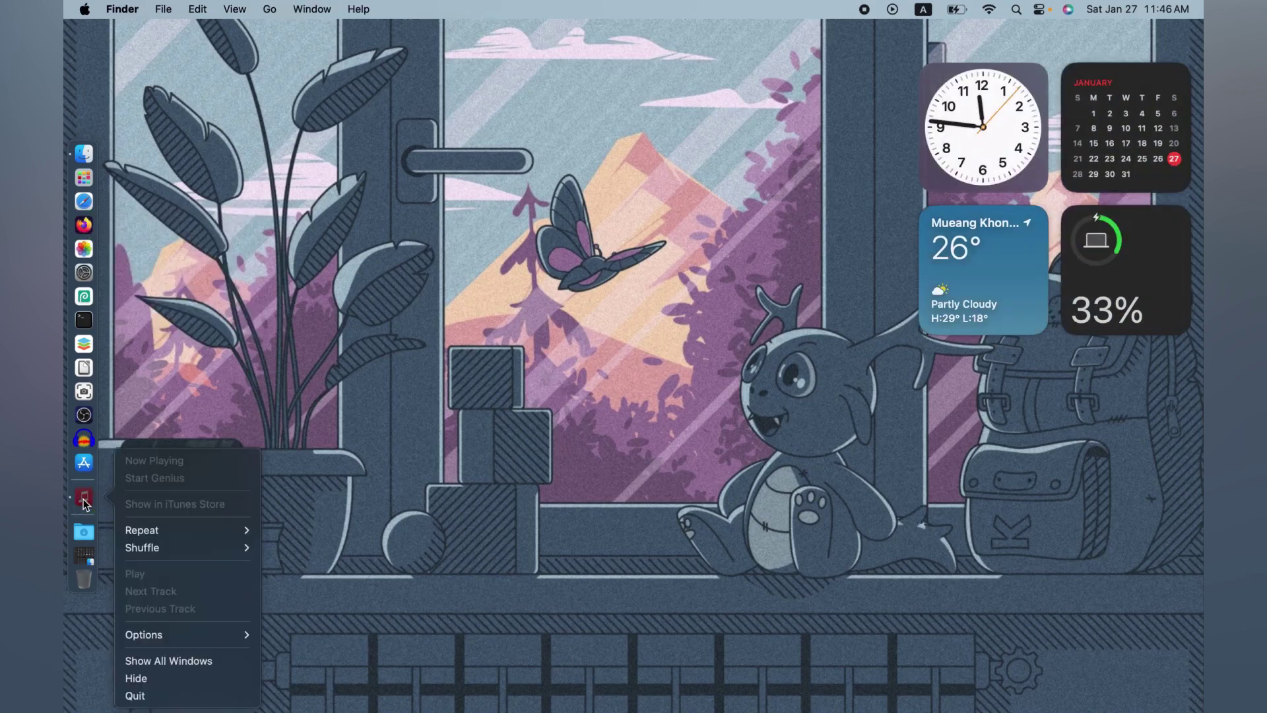
pyautogui.click(139, 695)
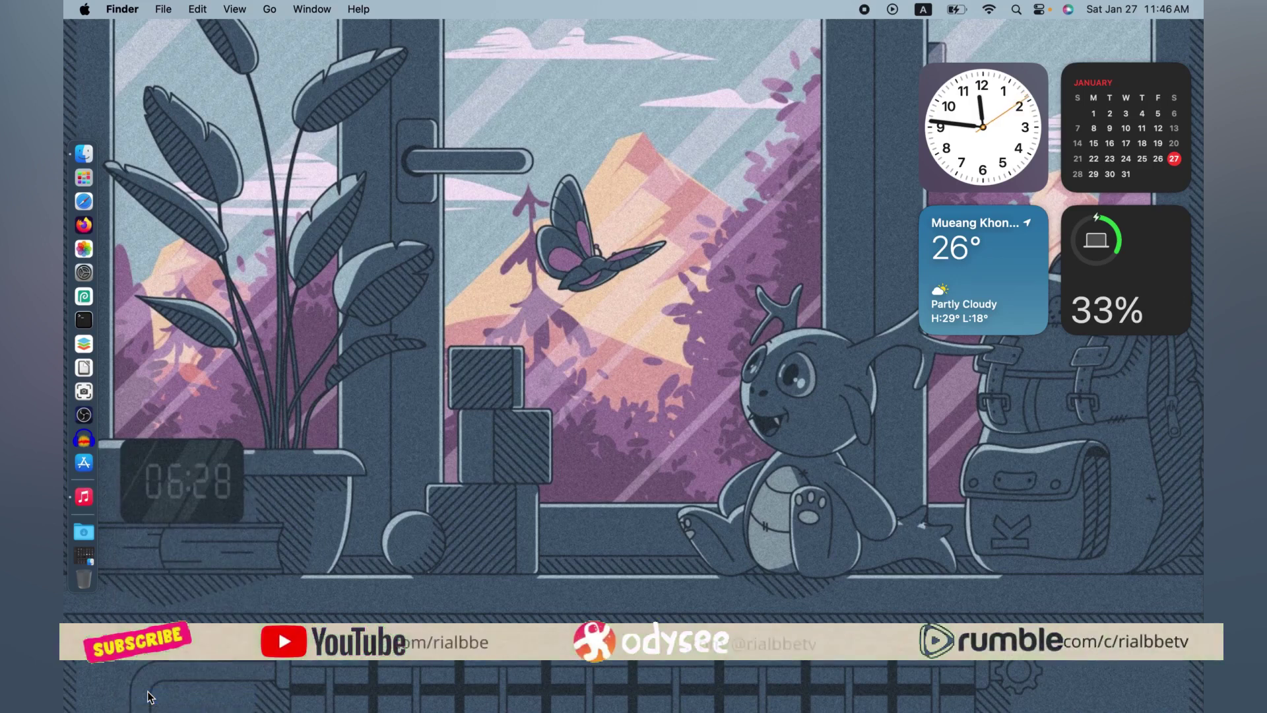